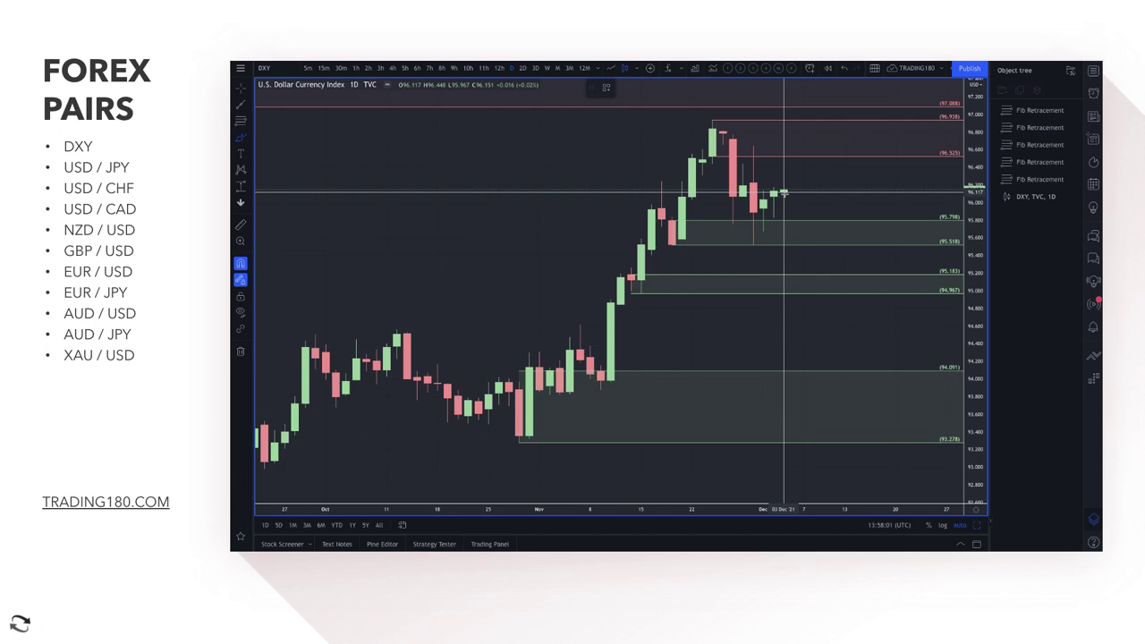
Brush projected rebounds from the 95.798–95.518 and 95.183–94.967 demand zones on the DXY chart, and circle the 97.802 supply level.
mouse_move(783, 190)
mouse_down()
mouse_move(813, 235)
mouse_move(885, 170)
mouse_move(886, 182)
mouse_up()
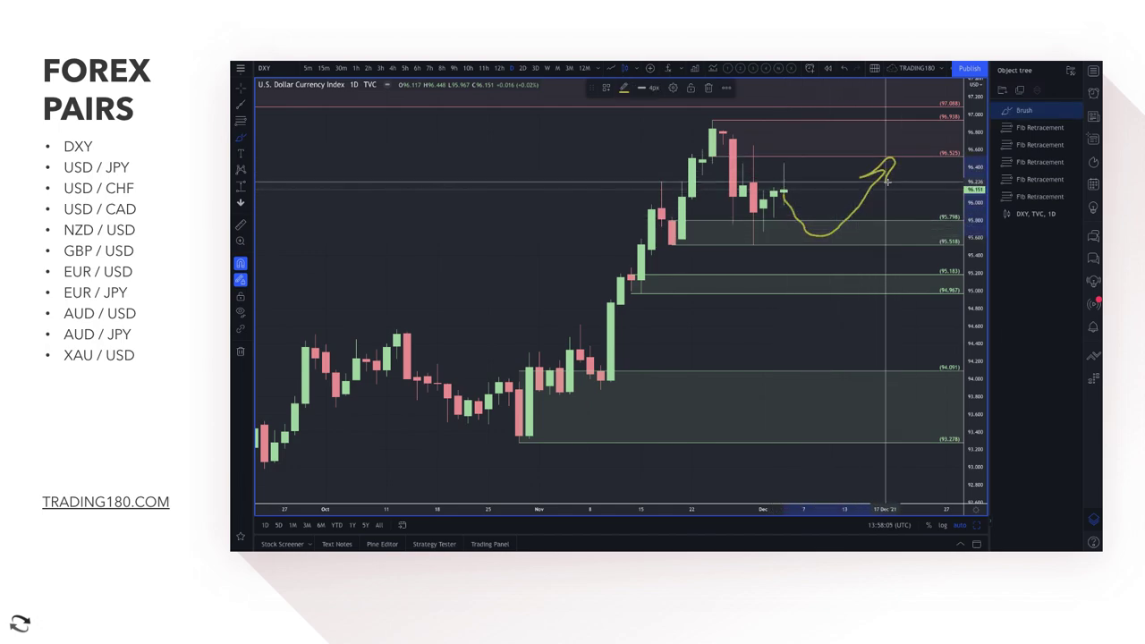
mouse_move(822, 220)
mouse_down()
mouse_move(809, 251)
mouse_move(825, 238)
mouse_up()
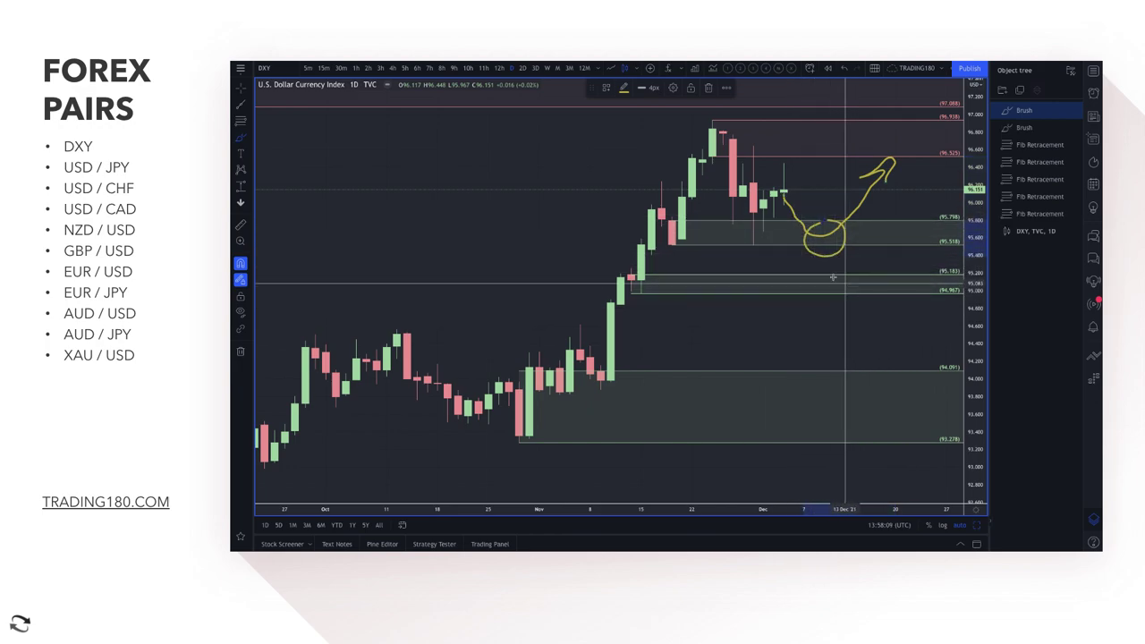
mouse_move(830, 279)
mouse_down()
mouse_move(846, 269)
mouse_move(844, 288)
mouse_move(877, 242)
mouse_move(891, 255)
mouse_up()
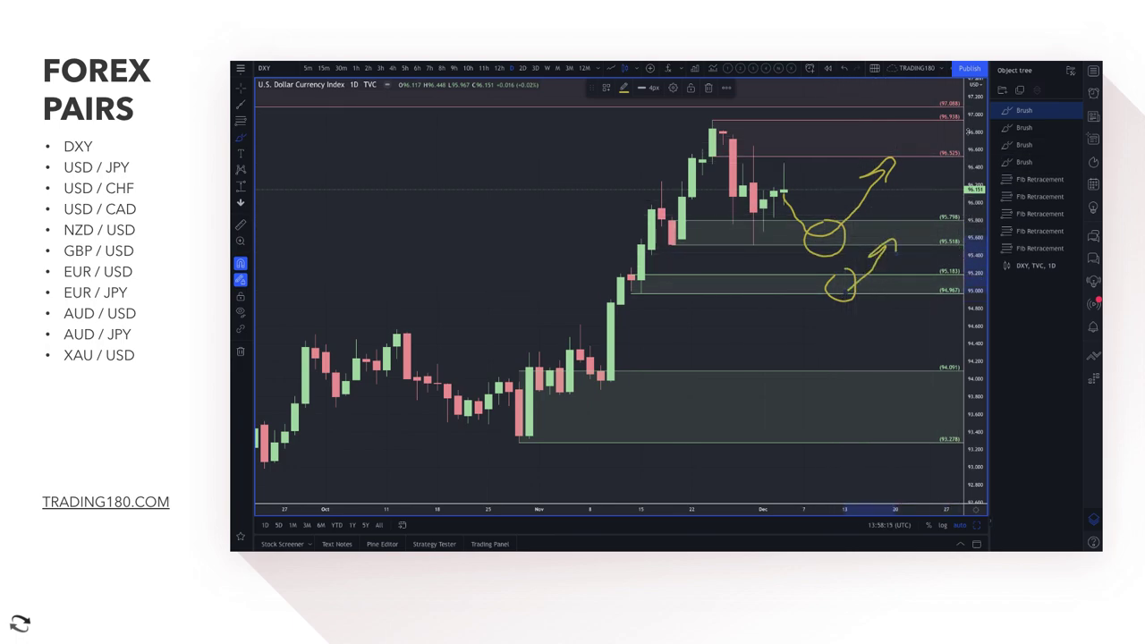
drag(974, 126, 973, 161)
drag(939, 95, 936, 98)
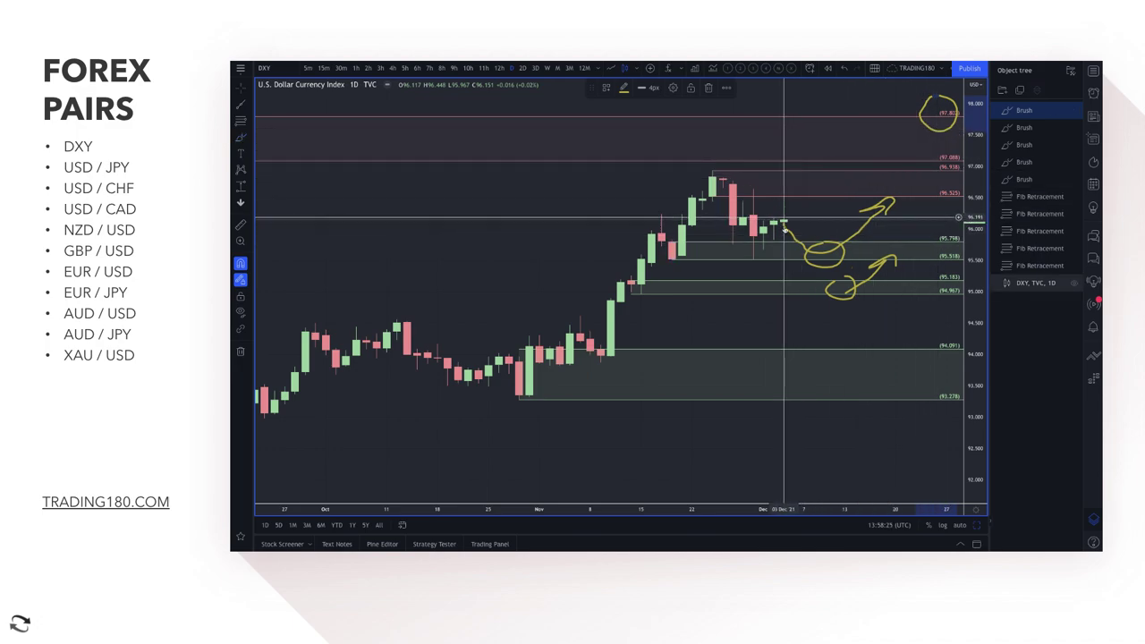
Delete all the brush drawings from the DXY chart, keeping the Fib Retracement zones.
scroll(741, 288, down, 5)
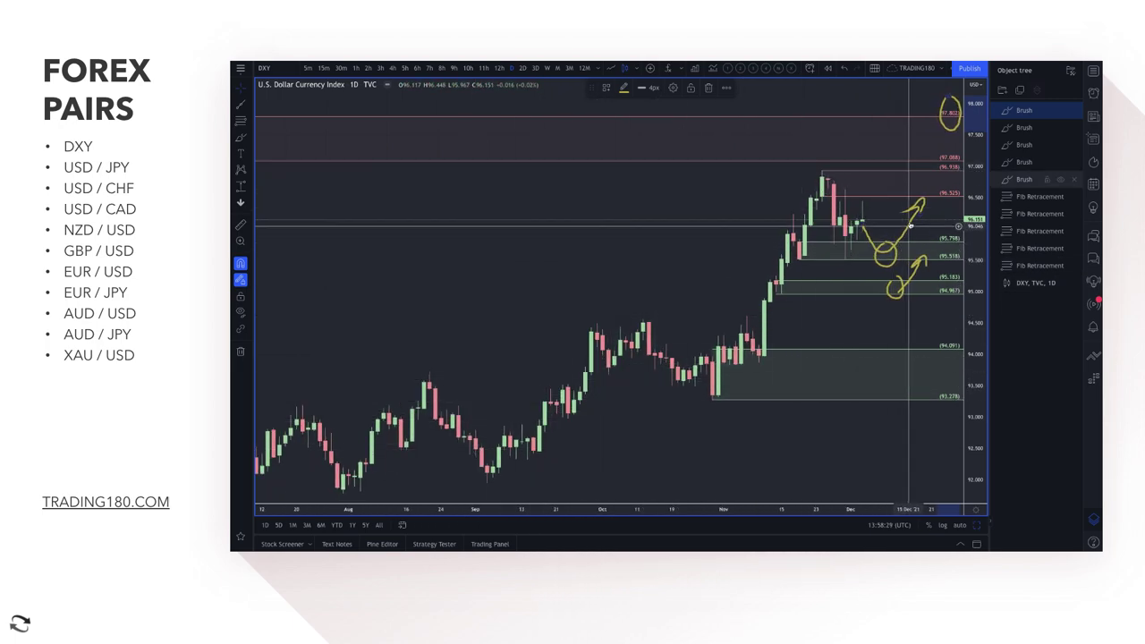
click(1076, 110)
click(1076, 110)
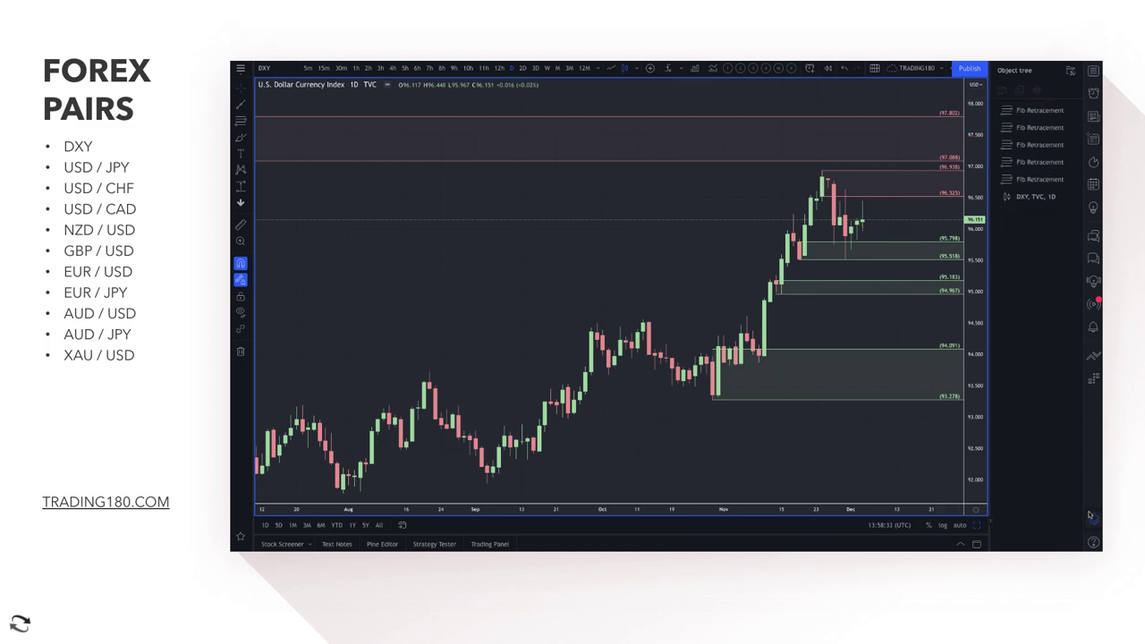
Reset the DXY chart's price scale and brush a circle in the 96.938–96.525 supply zone with an arrow pointing down from it.
click(969, 527)
scroll(823, 345, up, 5)
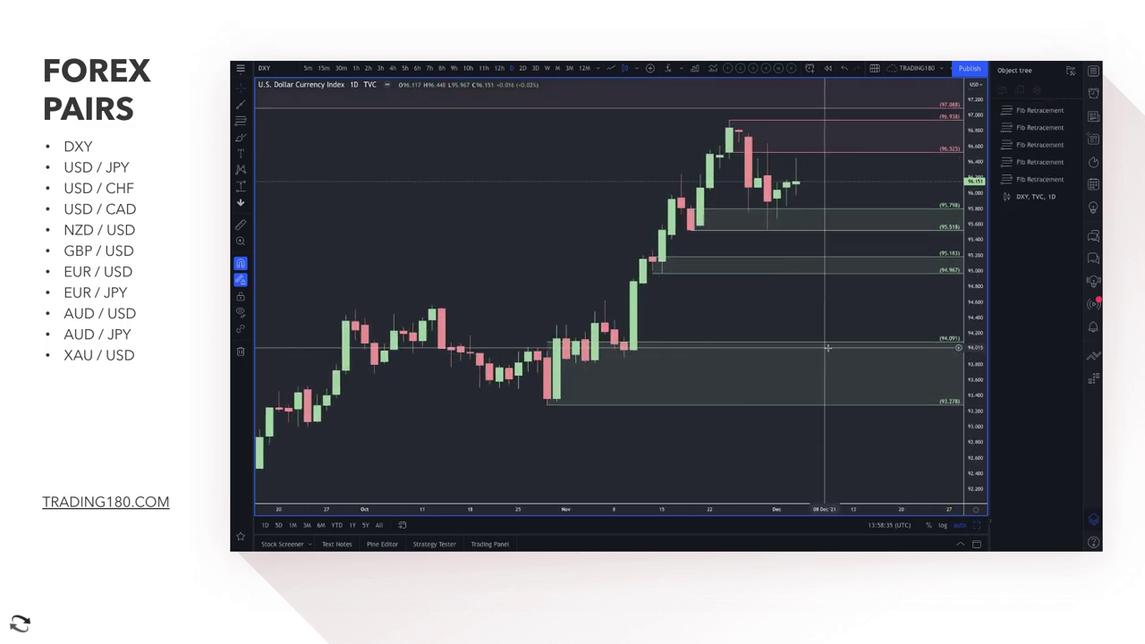
click(239, 136)
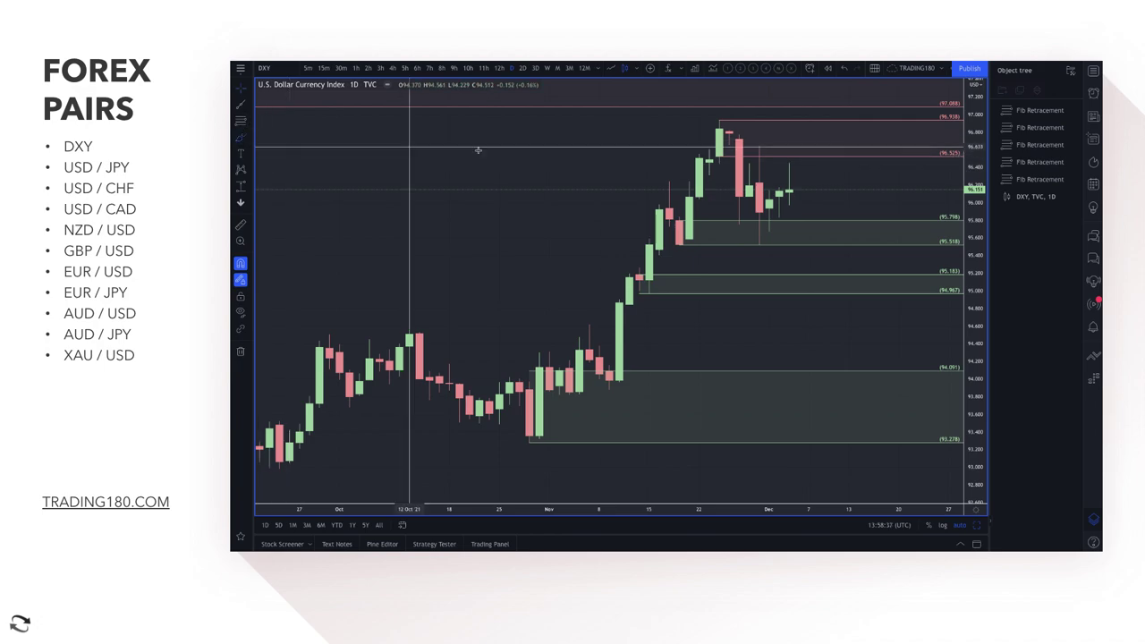
mouse_move(816, 119)
mouse_down()
mouse_move(785, 134)
mouse_move(827, 130)
mouse_move(806, 132)
mouse_move(844, 178)
mouse_move(868, 166)
mouse_up()
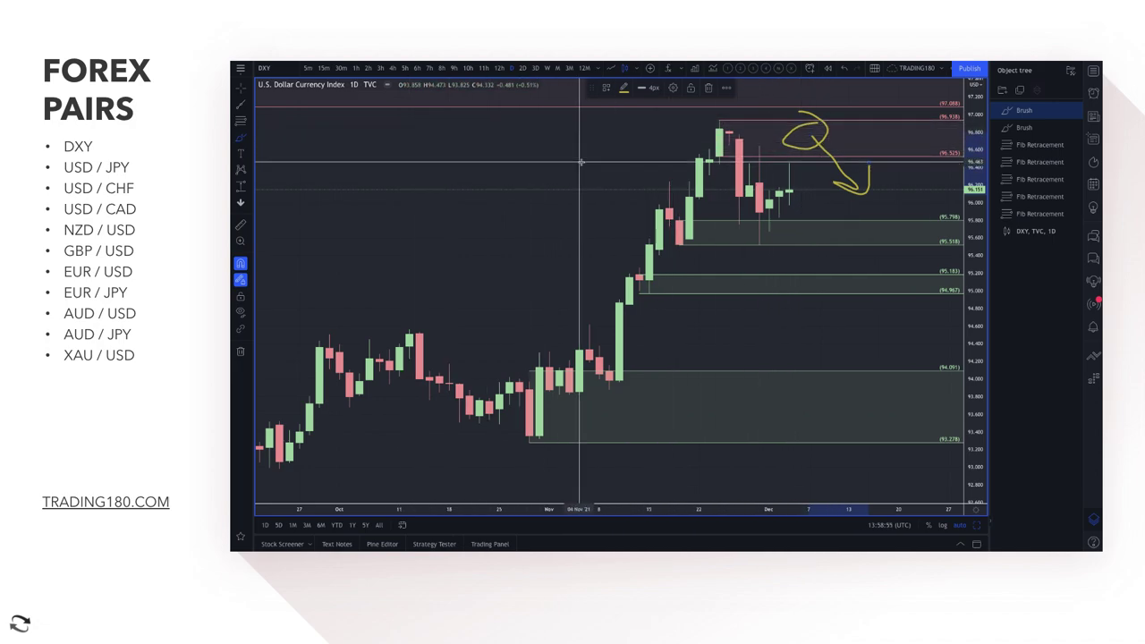
Switch to the USDJPY daily chart and brush over the latest swings at the 113.228–112.726 demand zone.
click(932, 161)
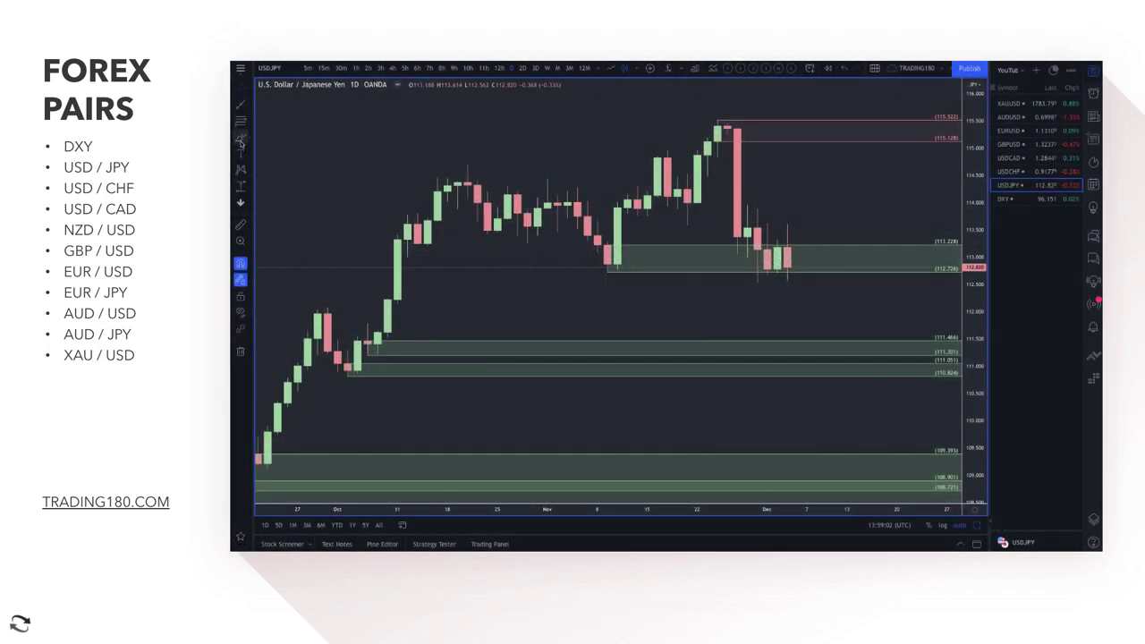
click(240, 142)
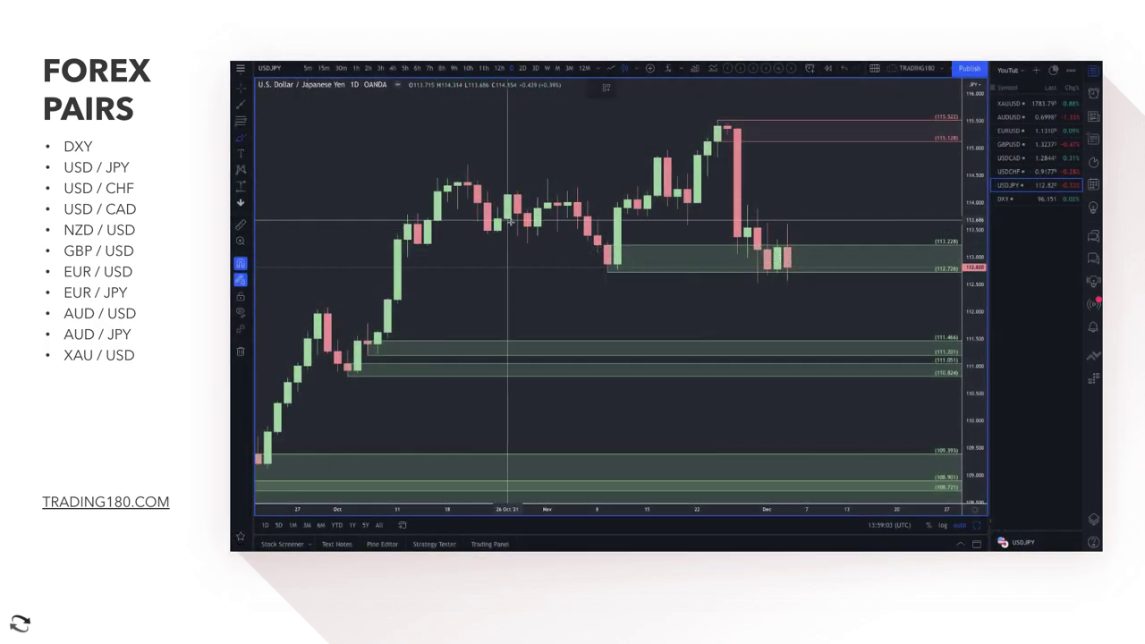
mouse_move(747, 256)
mouse_down()
mouse_move(746, 233)
mouse_move(757, 264)
mouse_move(788, 225)
mouse_move(787, 247)
mouse_up()
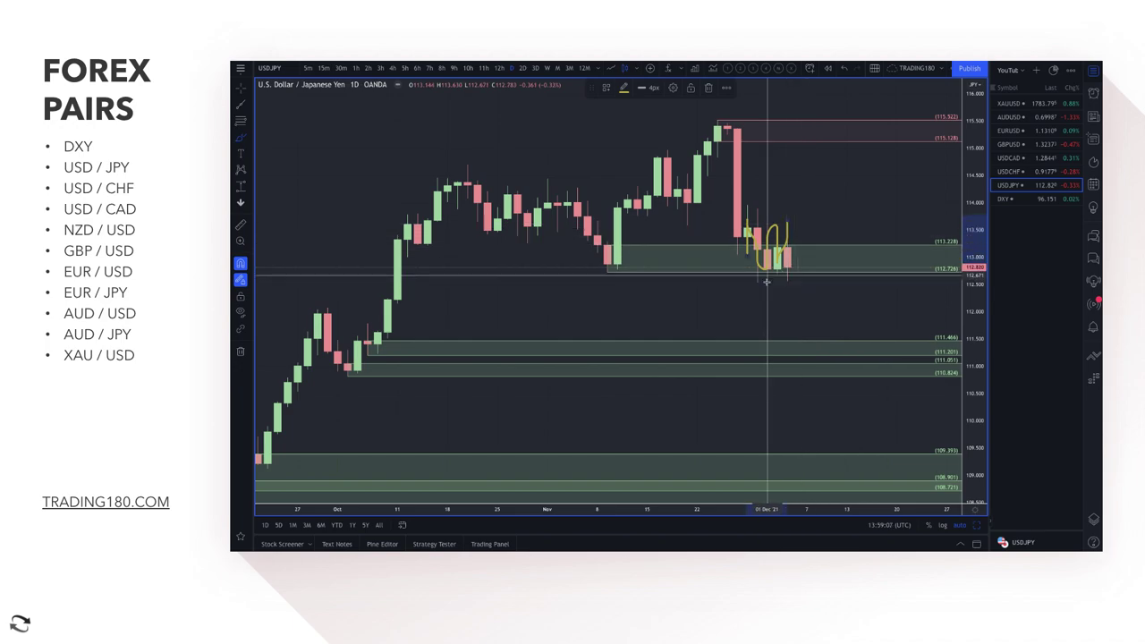
Brush a projected USDJPY drop from the latest candle to the 111.466–111.201 demand zone, ending in a rebound arrow.
click(240, 141)
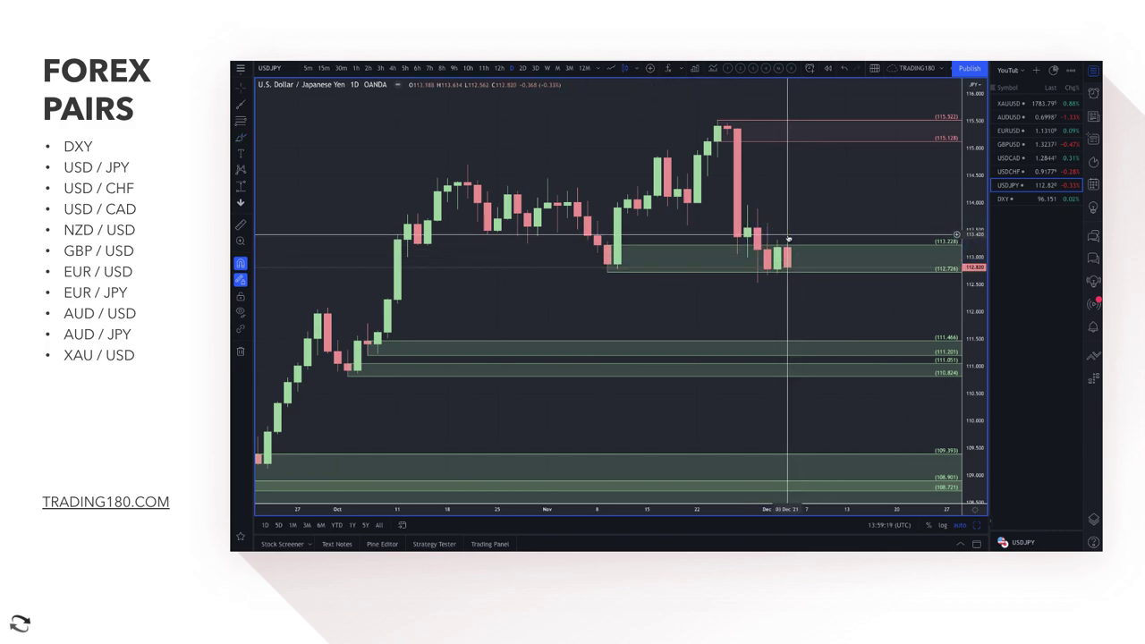
click(239, 136)
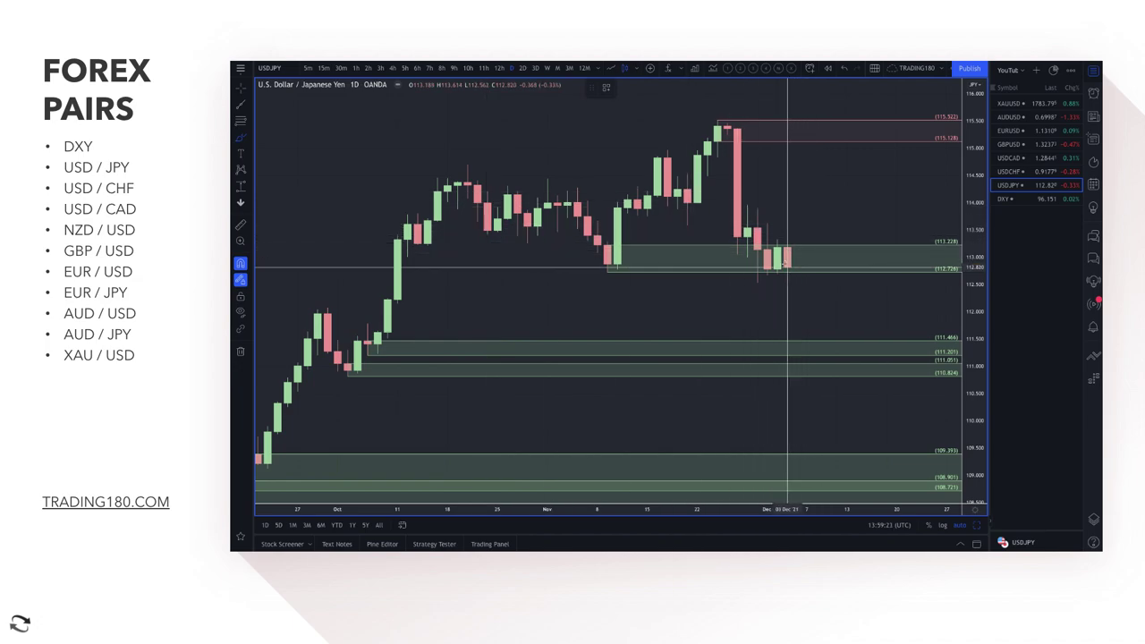
mouse_move(787, 265)
mouse_down()
mouse_move(823, 345)
mouse_move(856, 301)
mouse_move(866, 313)
mouse_up()
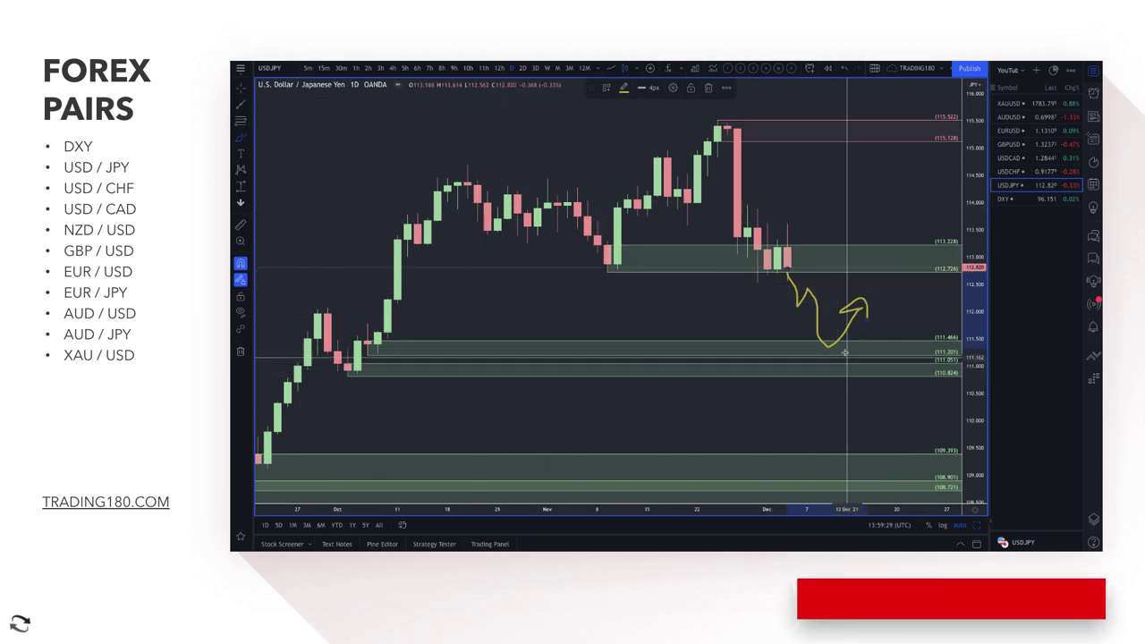
scroll(711, 351, down, 5)
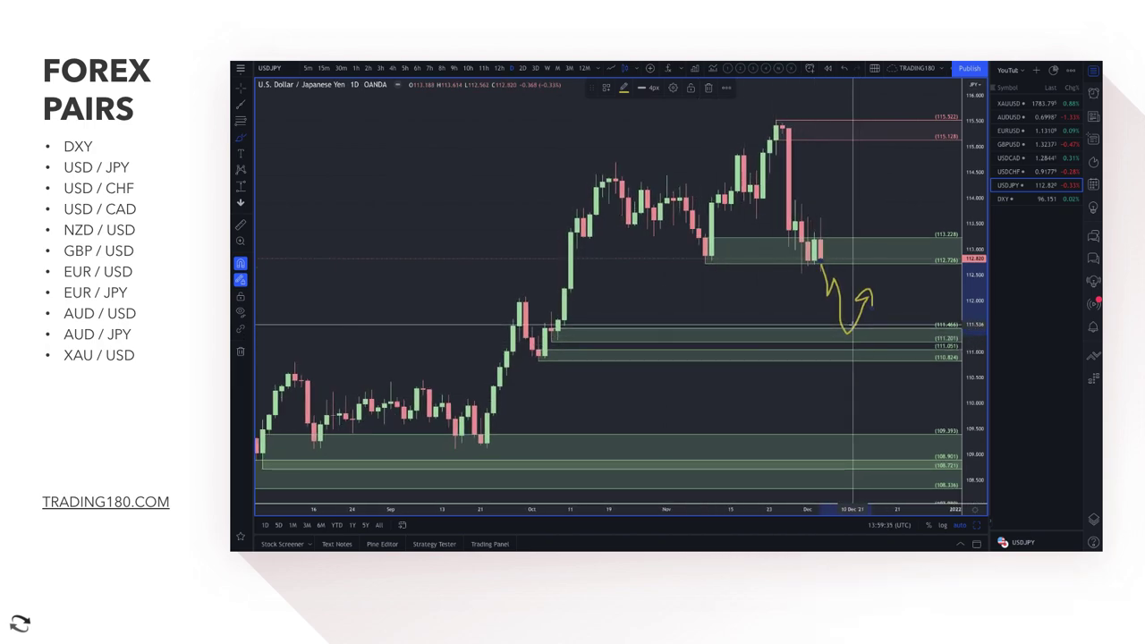
drag(843, 325, 859, 344)
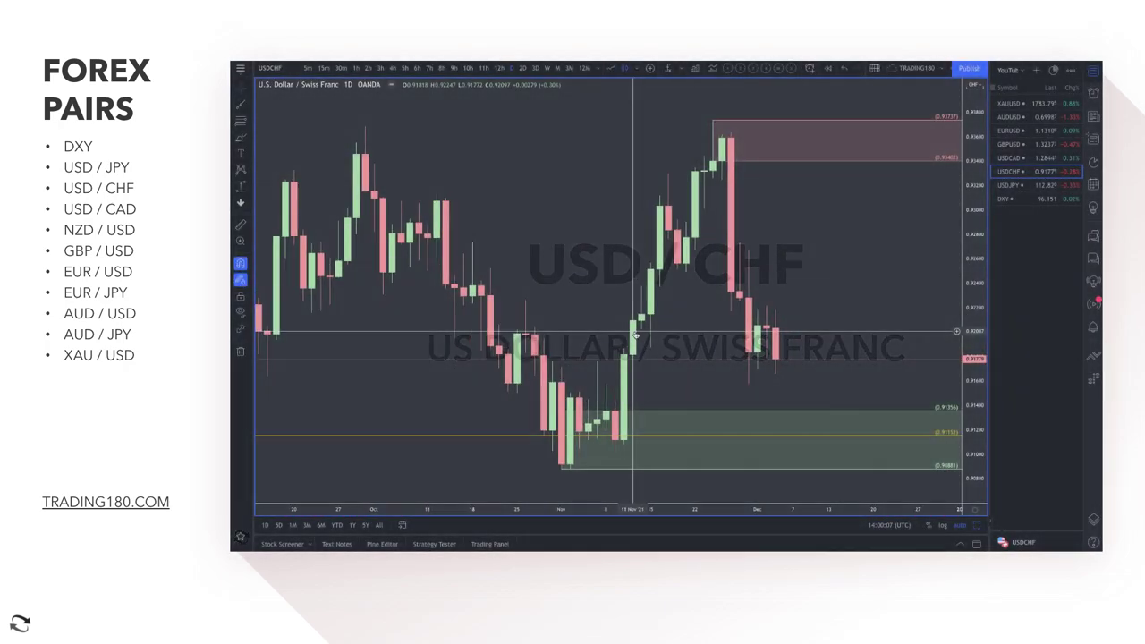
On the USDCHF chart, circle the early November lows in the 0.91356–0.90881 demand zone and brush along the rally and decline that follow.
scroll(410, 256, down, 3)
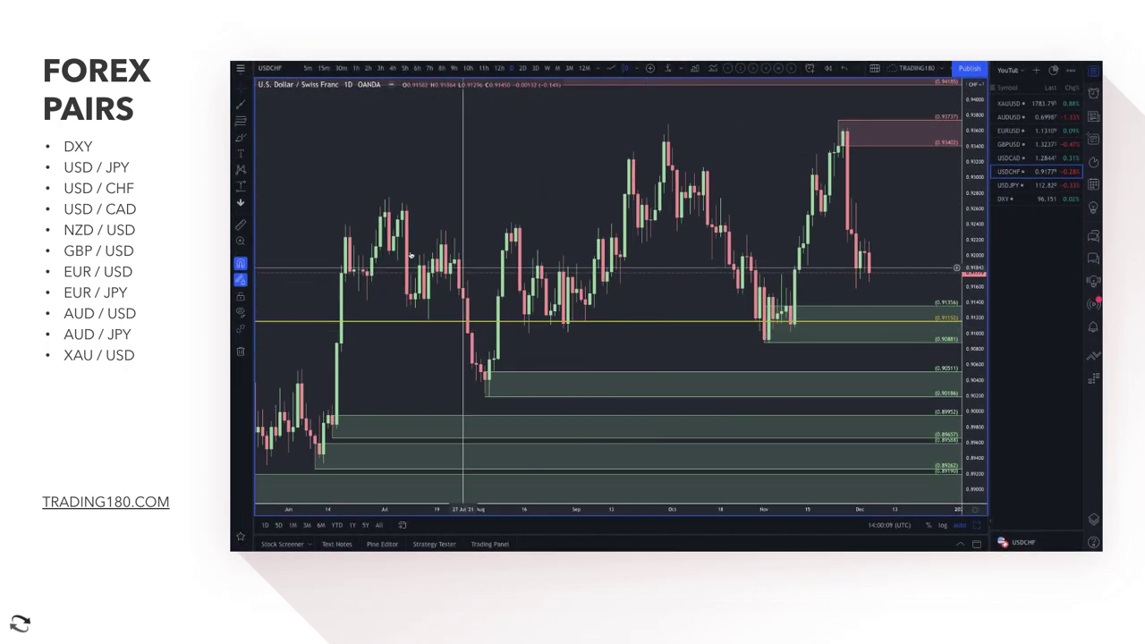
click(241, 140)
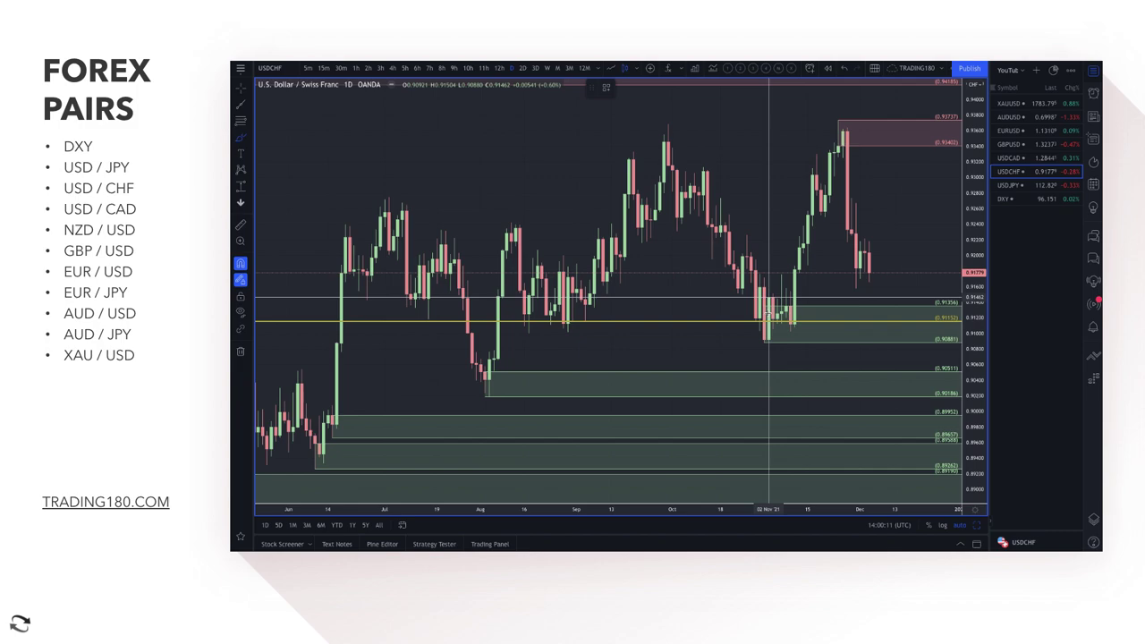
mouse_move(774, 315)
mouse_down()
mouse_move(758, 335)
mouse_move(801, 322)
mouse_move(771, 304)
mouse_move(844, 135)
mouse_move(868, 269)
mouse_move(878, 253)
mouse_up()
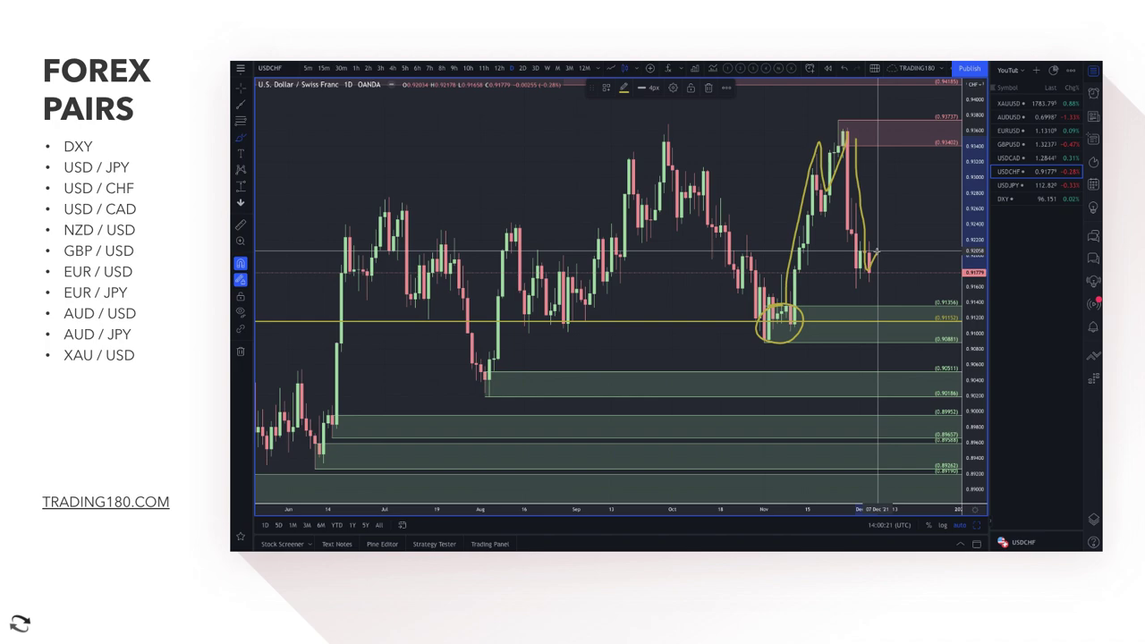
Brush a projected drop and rebound at the 0.91152 line, and mark the August–September lows with an arrow and a circle.
mouse_move(878, 260)
mouse_down()
mouse_move(891, 301)
mouse_move(920, 268)
mouse_move(930, 280)
mouse_up()
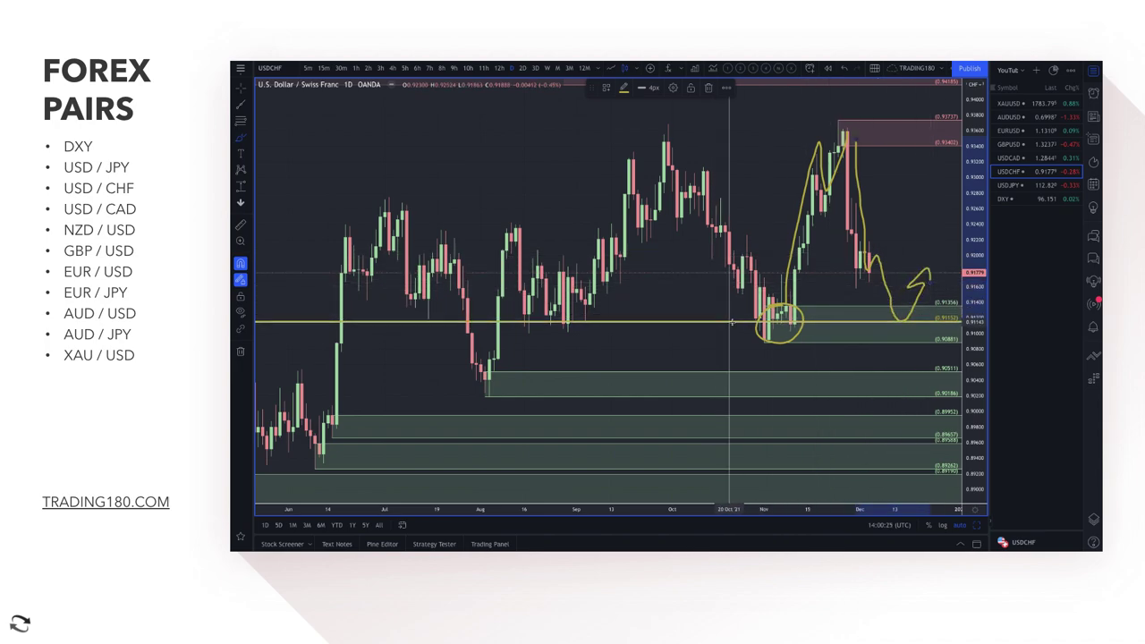
drag(748, 315, 509, 314)
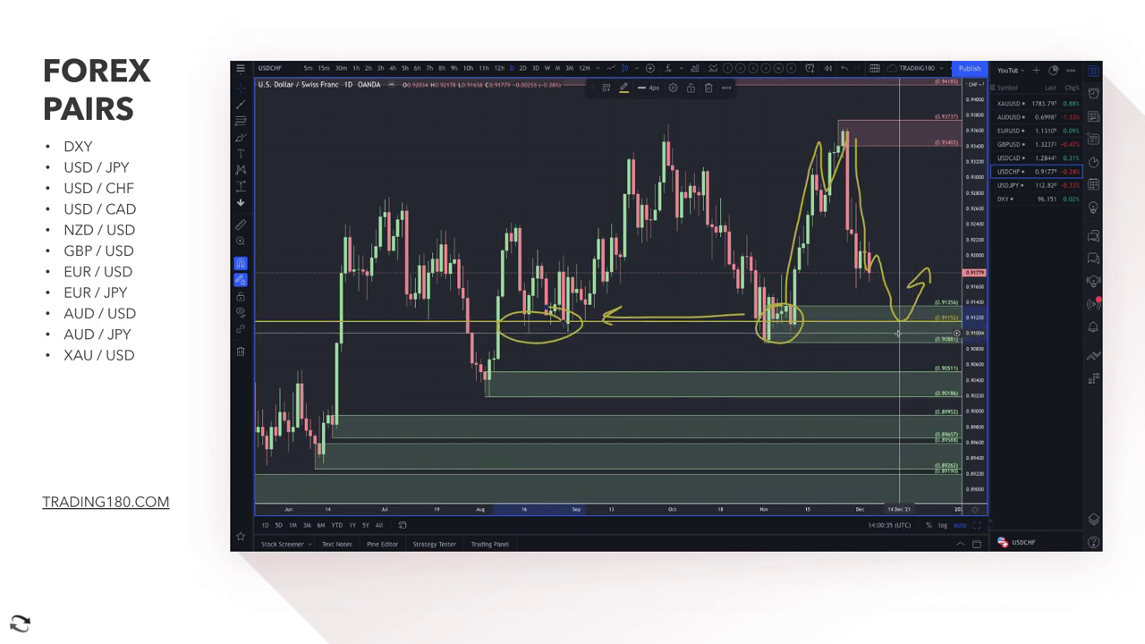
Remove the projected path, the decline stroke and the long arrow from the USDCHF chart.
scroll(771, 338, left, 2)
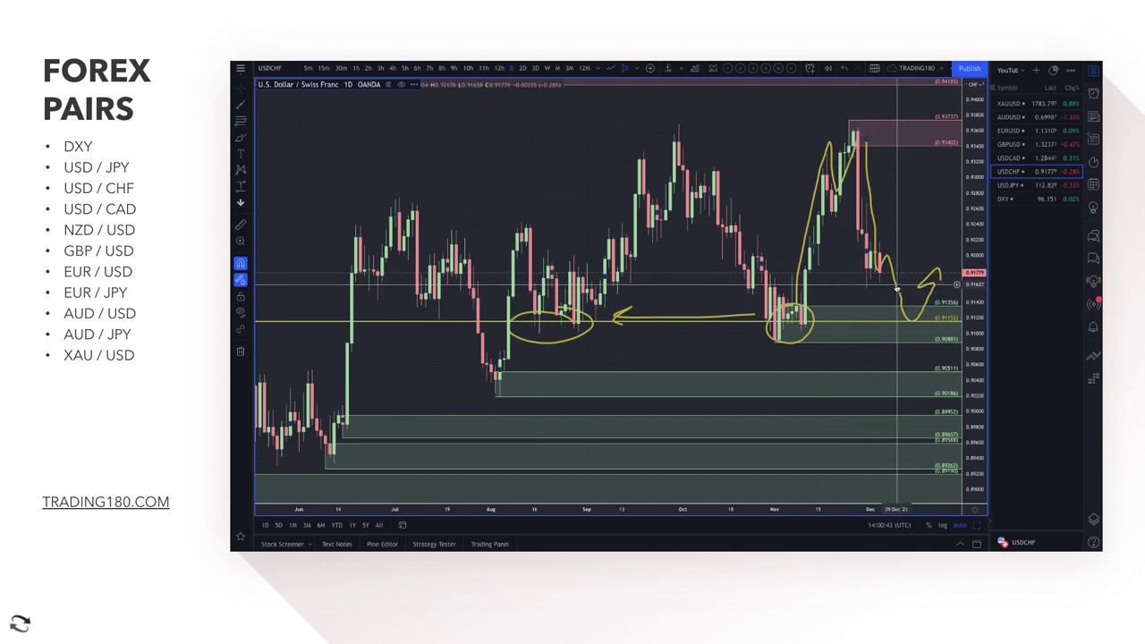
key(ctrl+z)
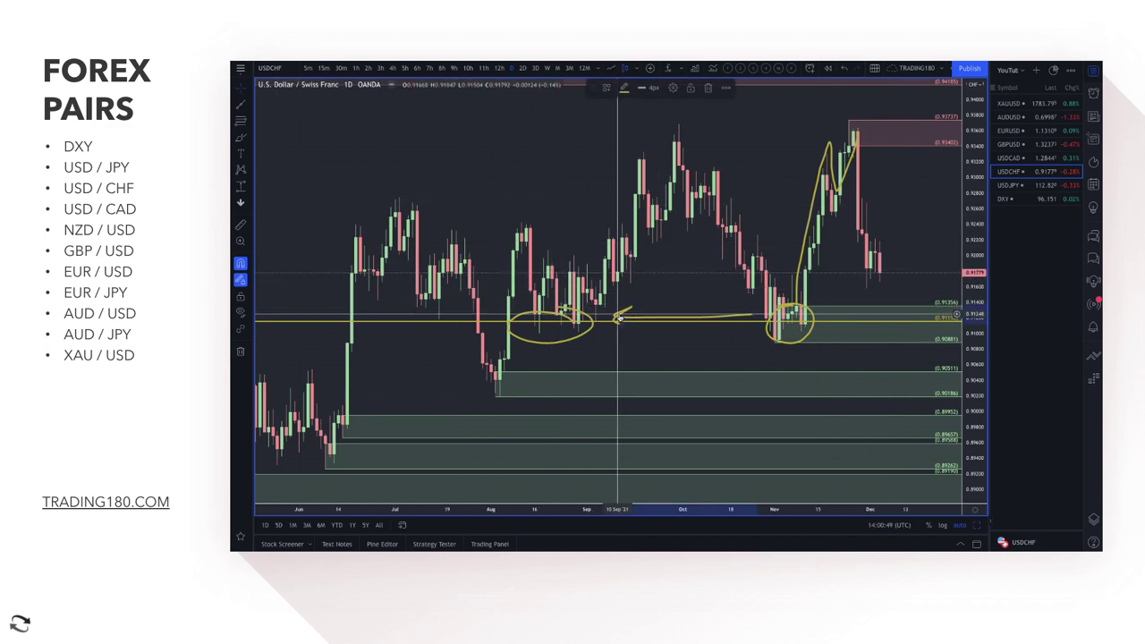
key(ctrl+z)
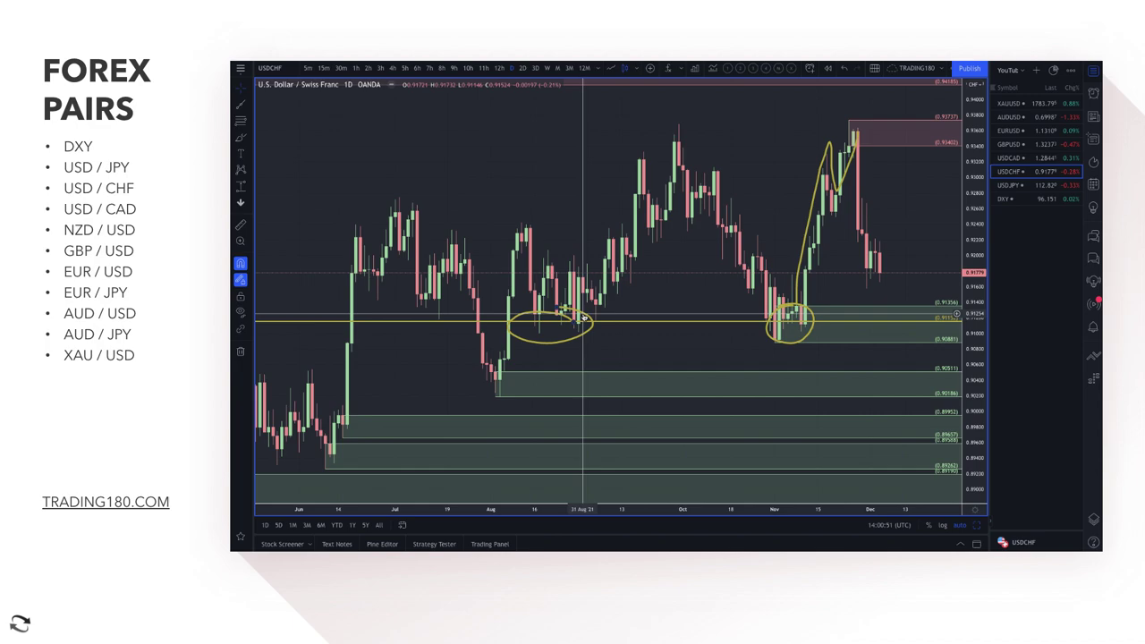
Brush a projected path down to the 0.91152 line with a pullback and renewed drop, and draw a supply zone from 0.91837 to 0.92216.
scroll(796, 215, up, 3)
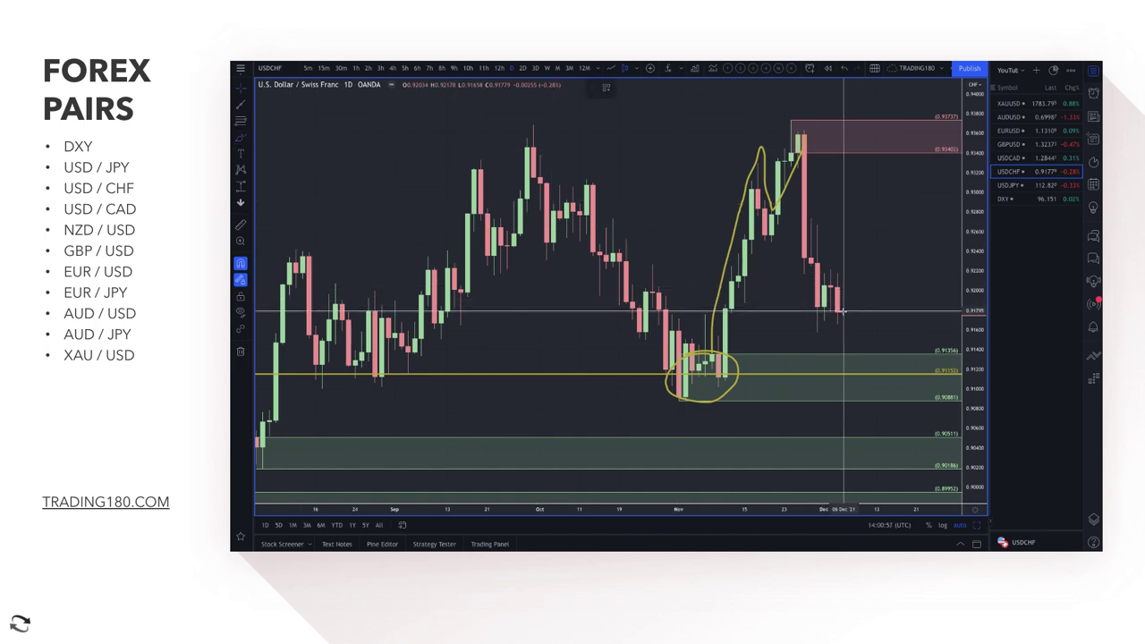
mouse_move(838, 313)
mouse_down()
mouse_move(860, 315)
mouse_move(881, 374)
mouse_move(896, 358)
mouse_move(904, 308)
mouse_move(926, 313)
mouse_move(935, 354)
mouse_up()
click(239, 125)
drag(824, 307, 831, 268)
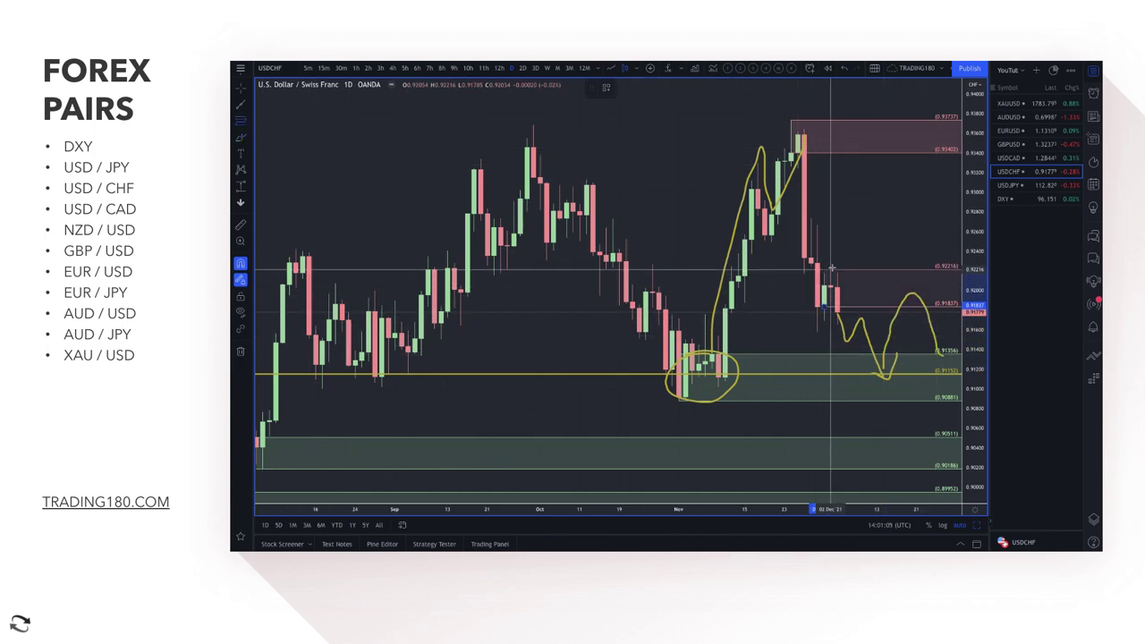
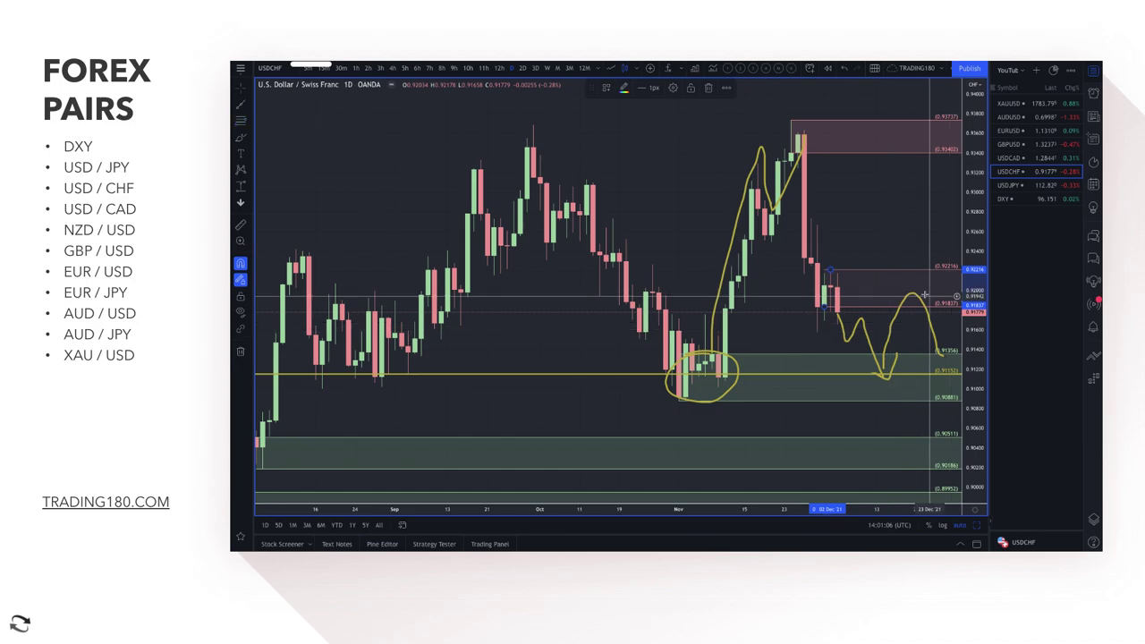
On the USDCAD chart, draw a Fib Retracement zone from 1.27890 to 1.27136 below the latest candles and apply the 2. DEMAND template.
scroll(922, 233, up, 3)
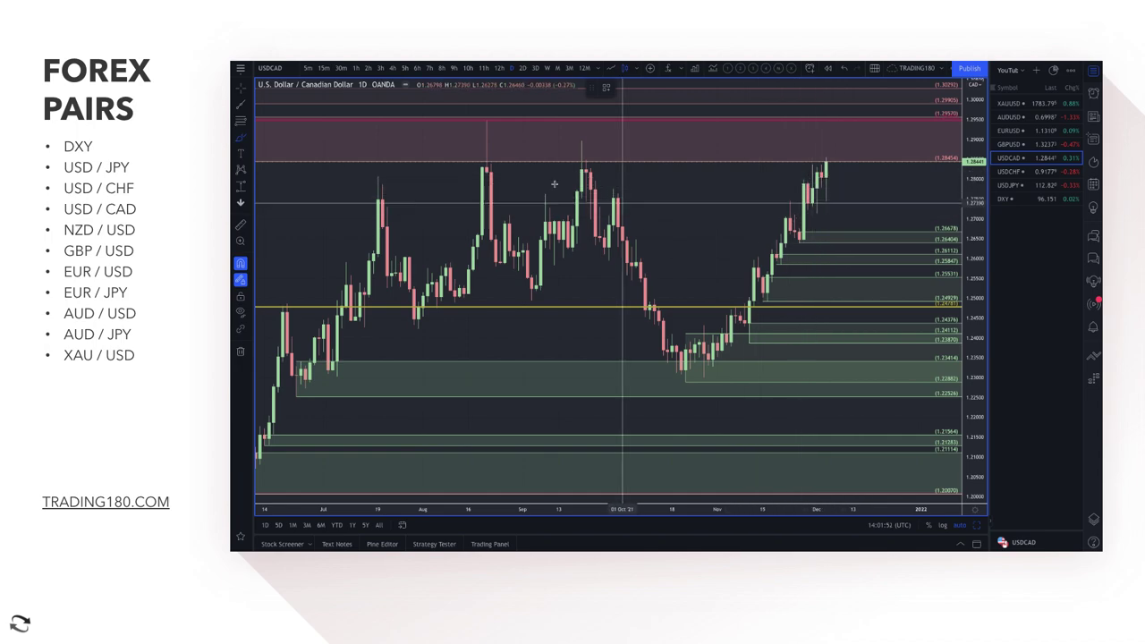
click(240, 122)
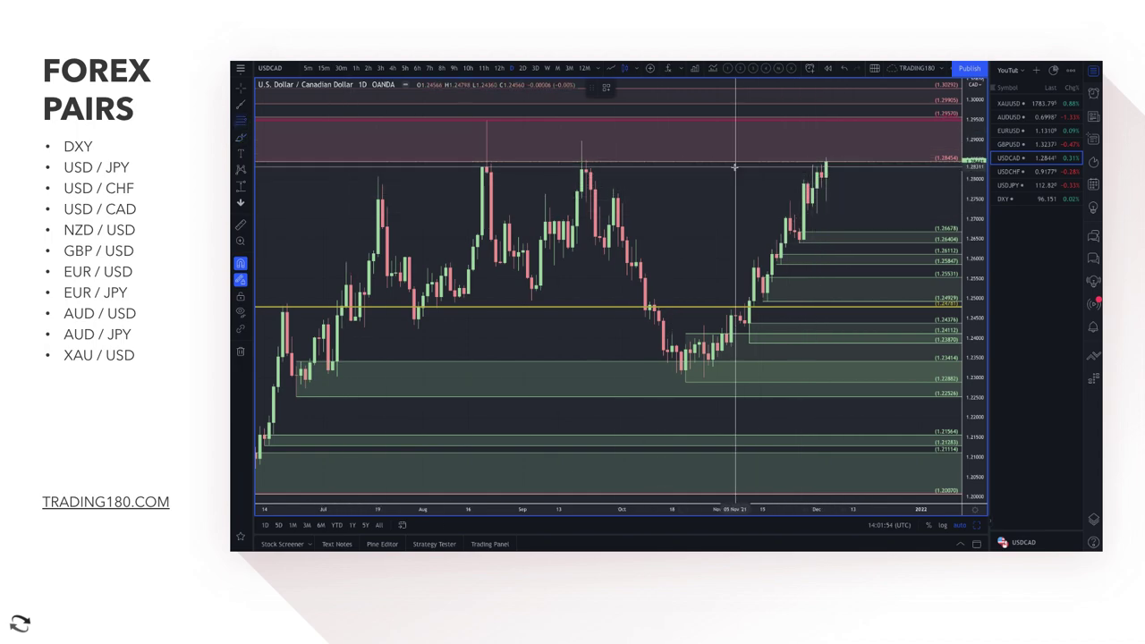
click(808, 183)
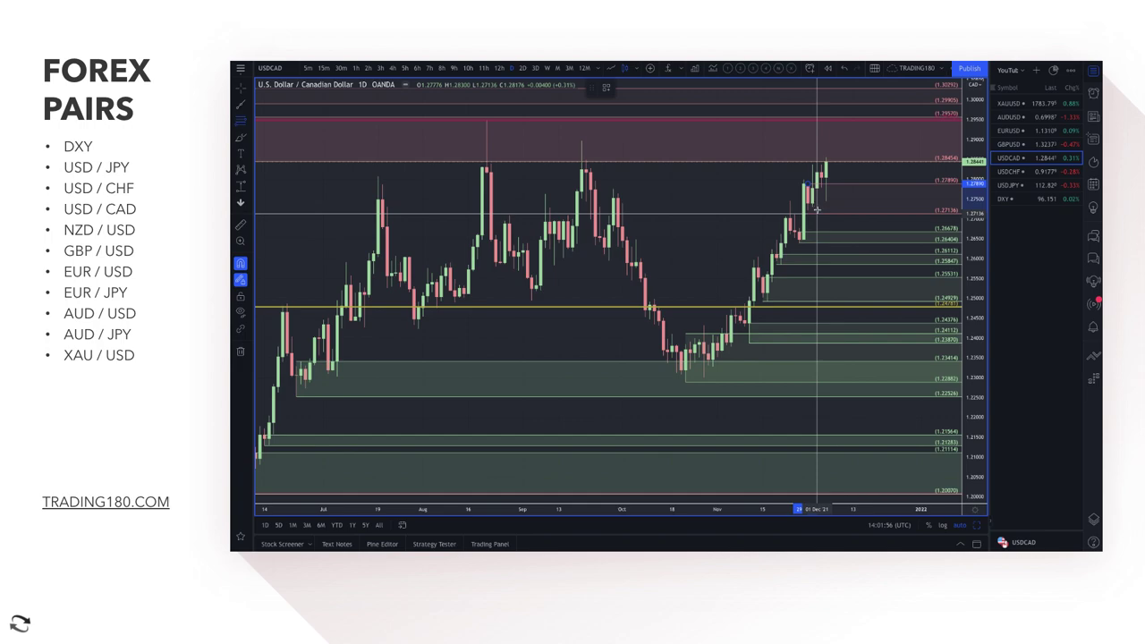
click(817, 211)
click(606, 86)
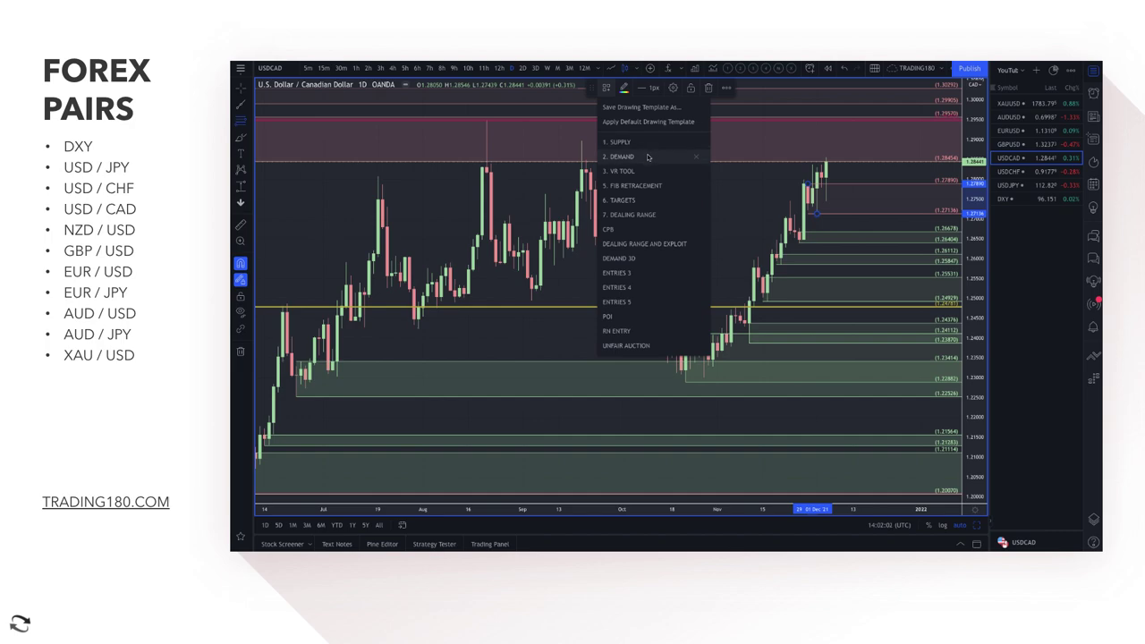
click(648, 157)
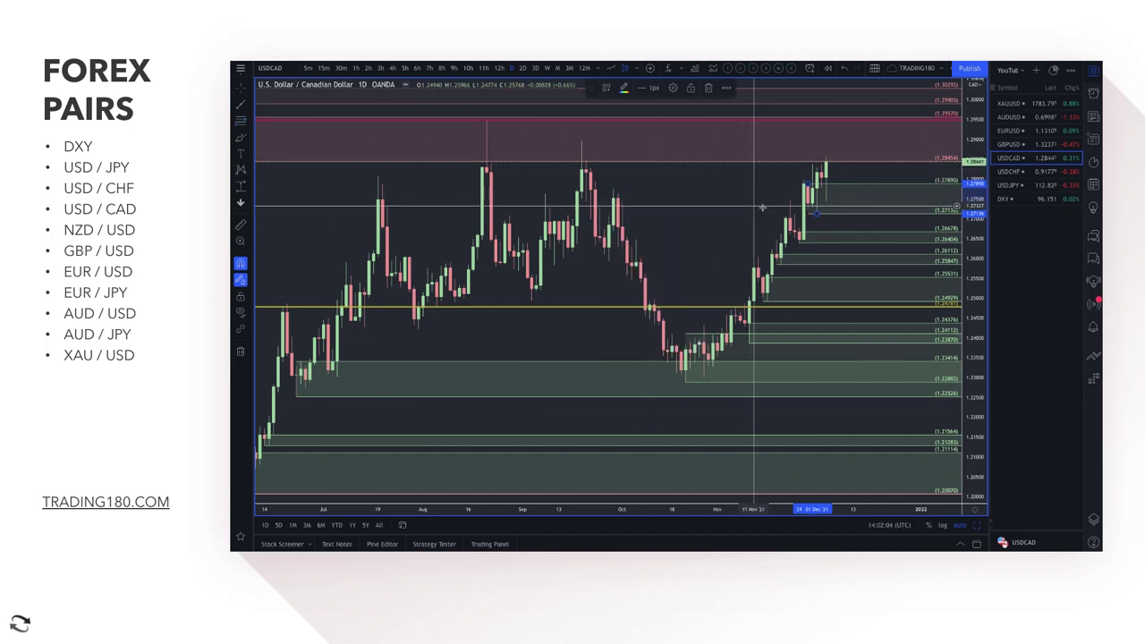
scroll(787, 219, up, 3)
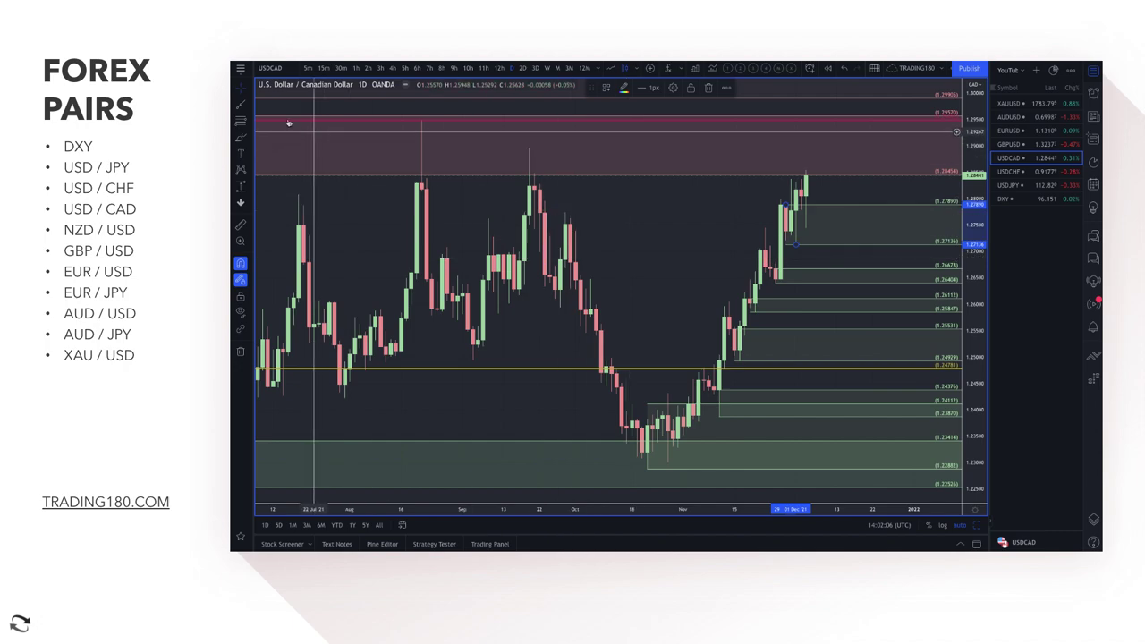
click(657, 189)
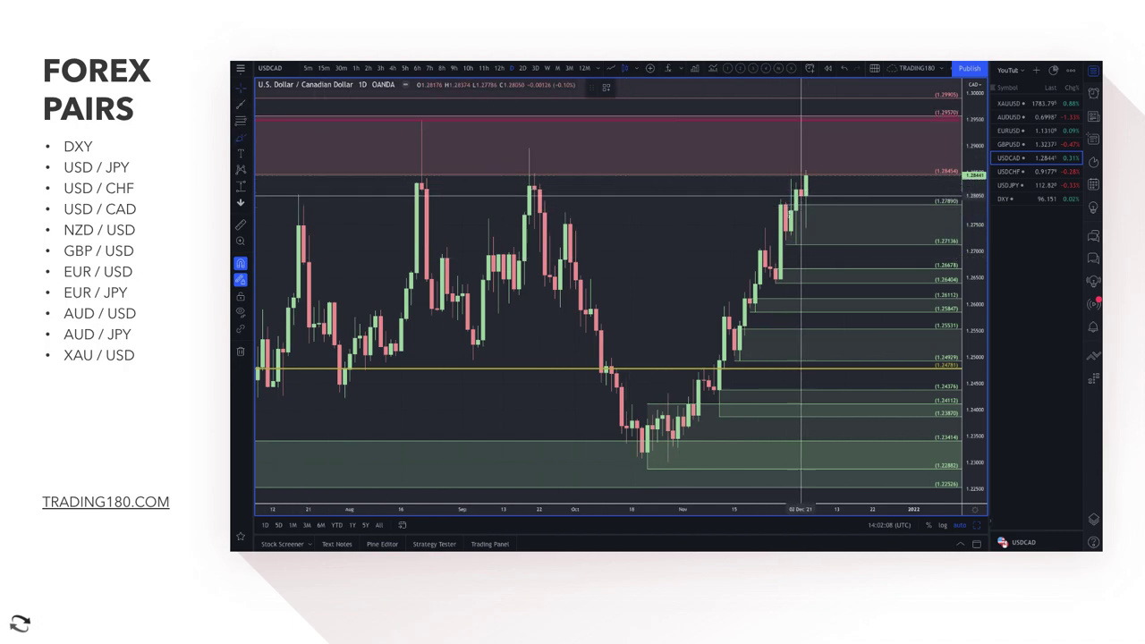
Brush circles on the USDCAD supply zone above the latest candles and at the February, August and September peaks.
scroll(726, 357, up, 2)
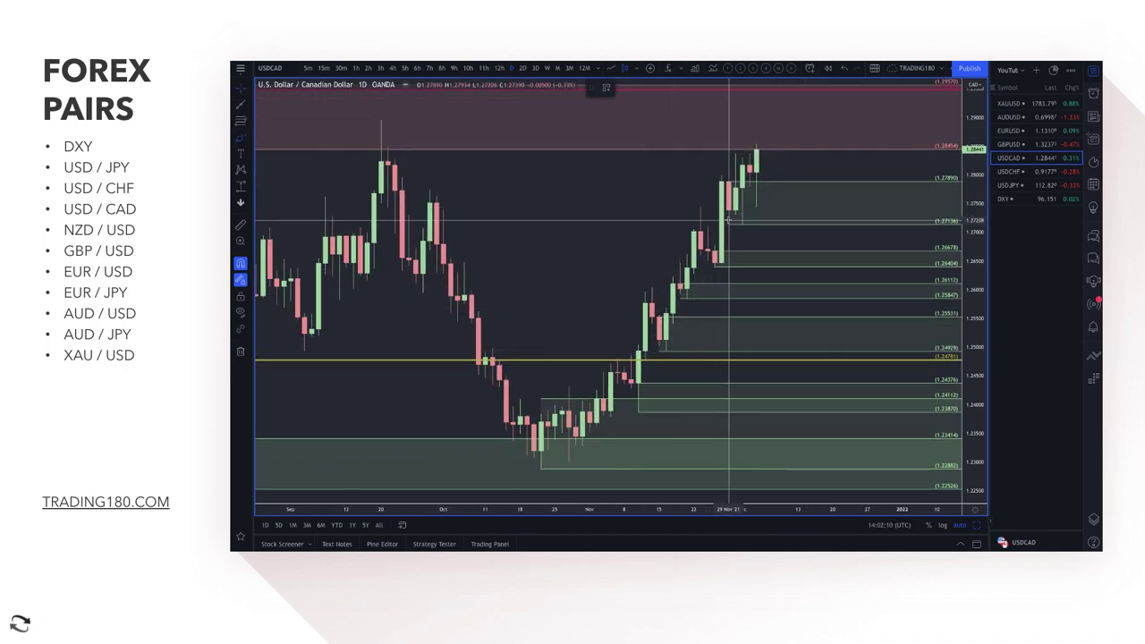
scroll(799, 184, down, 5)
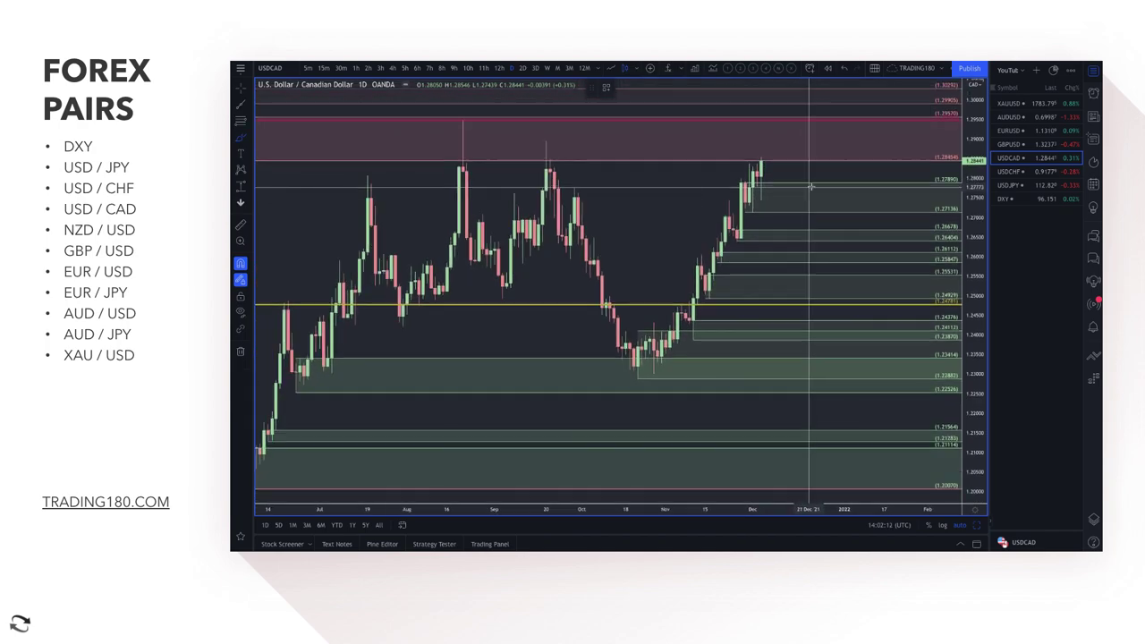
mouse_move(792, 119)
mouse_down()
mouse_move(771, 130)
mouse_move(823, 134)
mouse_move(787, 119)
mouse_up()
scroll(766, 164, down, 4)
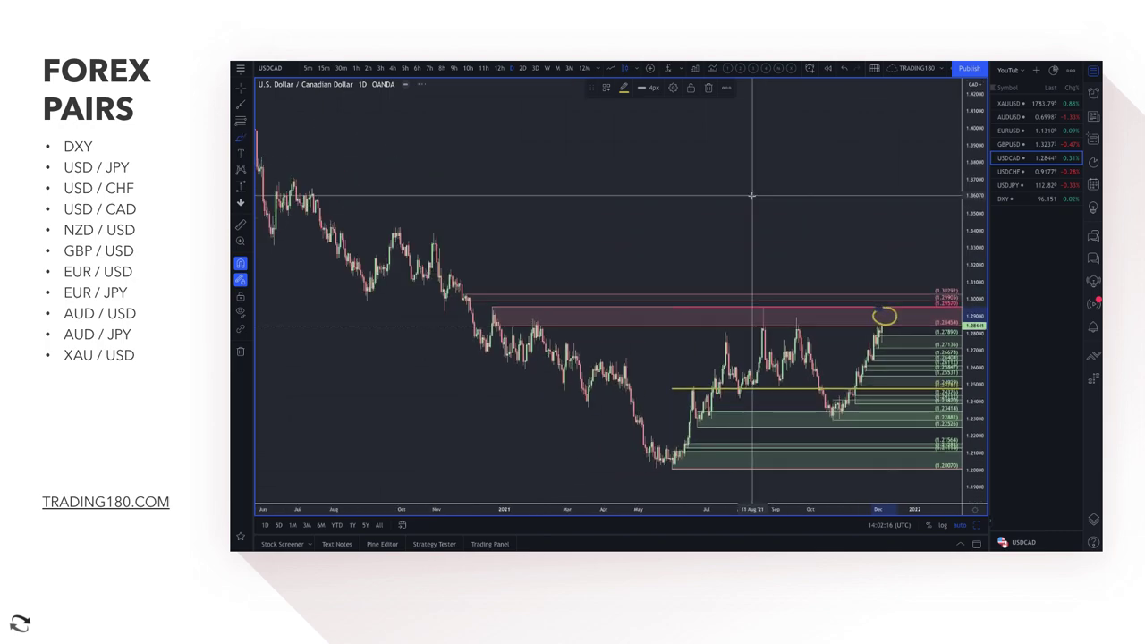
scroll(553, 280, up, 1)
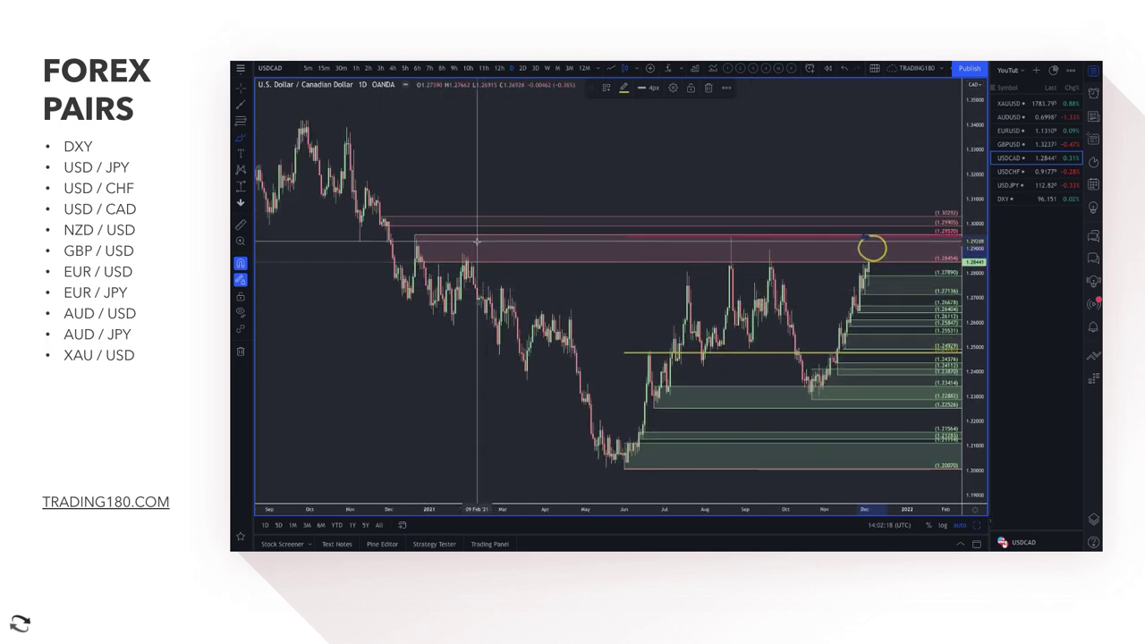
drag(479, 242, 452, 259)
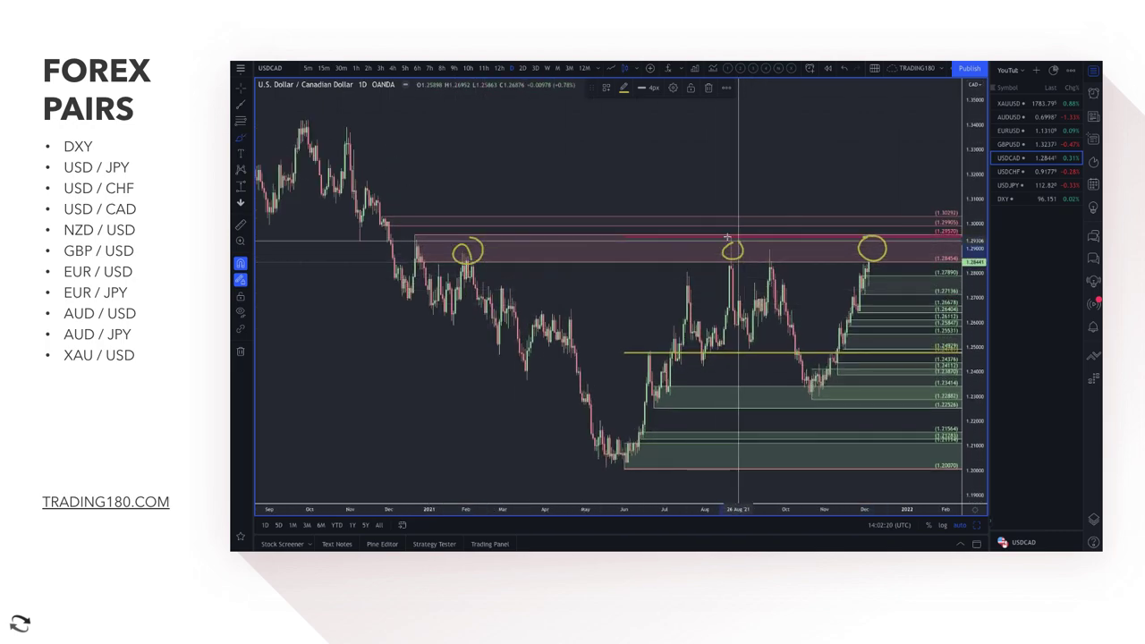
mouse_move(734, 239)
mouse_down()
mouse_move(727, 255)
mouse_move(766, 253)
mouse_up()
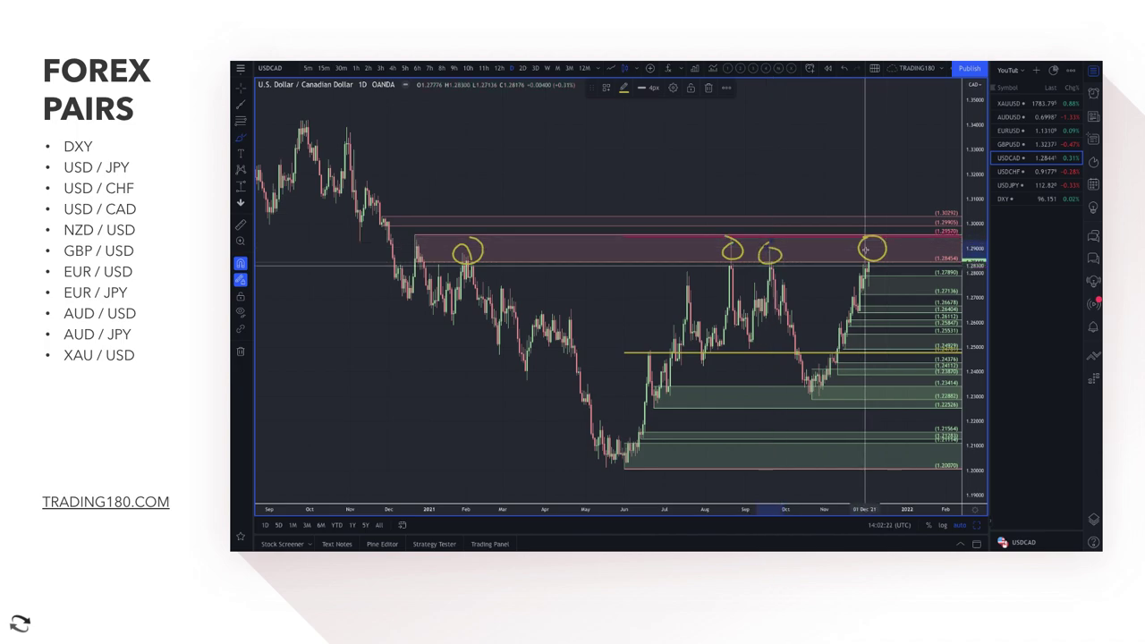
Brush a projected USDCAD path rising above the supply zone and dropping into the 1.27890–1.27136 demand zone, with further strokes beside the latest candles.
mouse_move(866, 266)
mouse_down()
mouse_move(882, 219)
mouse_move(914, 286)
mouse_up()
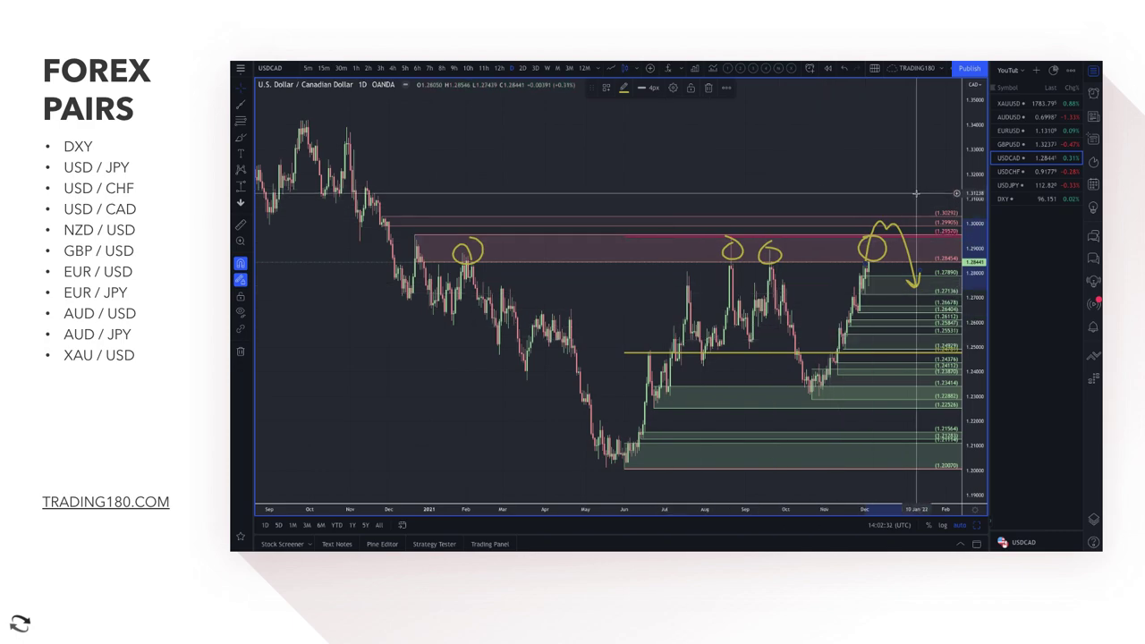
scroll(880, 283, up, 3)
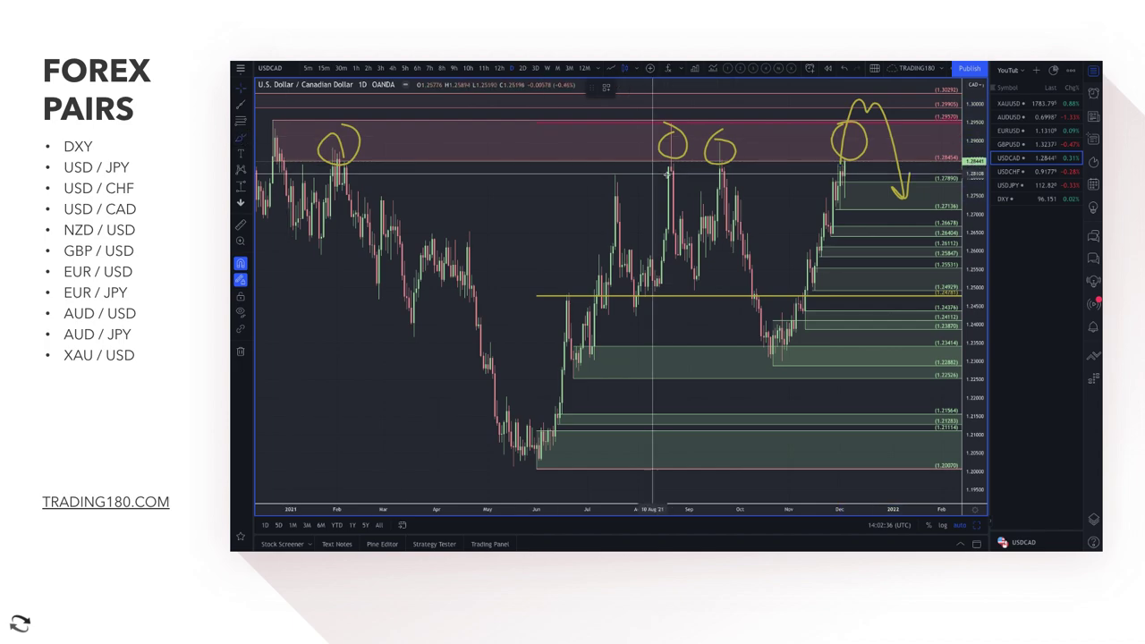
click(824, 179)
mouse_move(850, 176)
mouse_down()
mouse_move(866, 209)
mouse_move(884, 193)
mouse_up()
drag(875, 234, 903, 219)
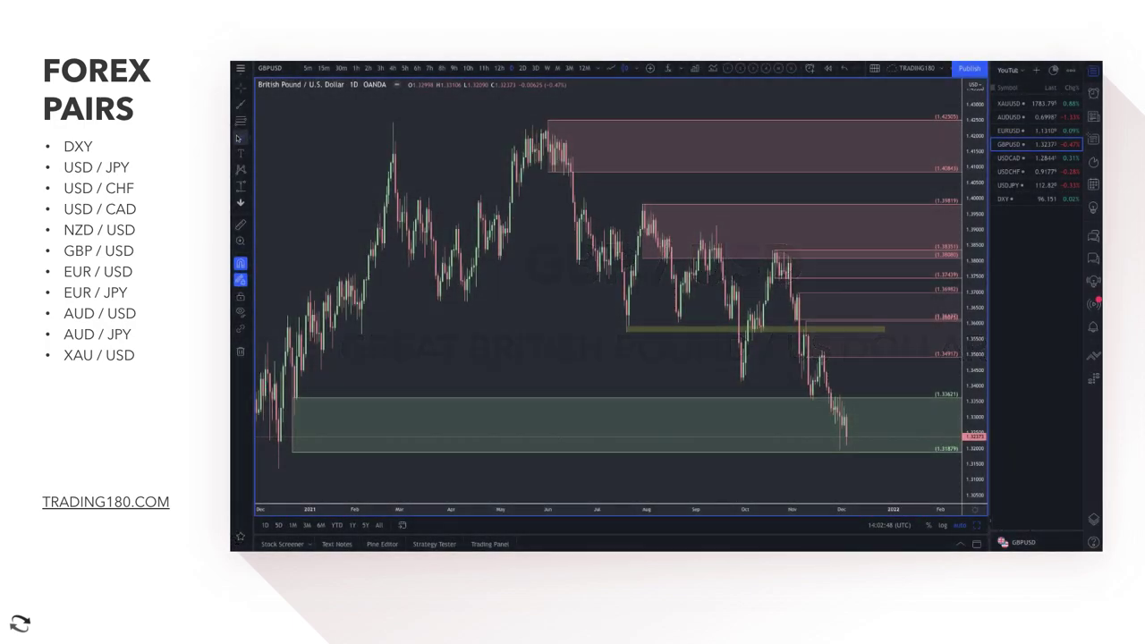
On the GBPUSD chart, lower the upper edge of the large demand zone to 1.33042.
click(241, 138)
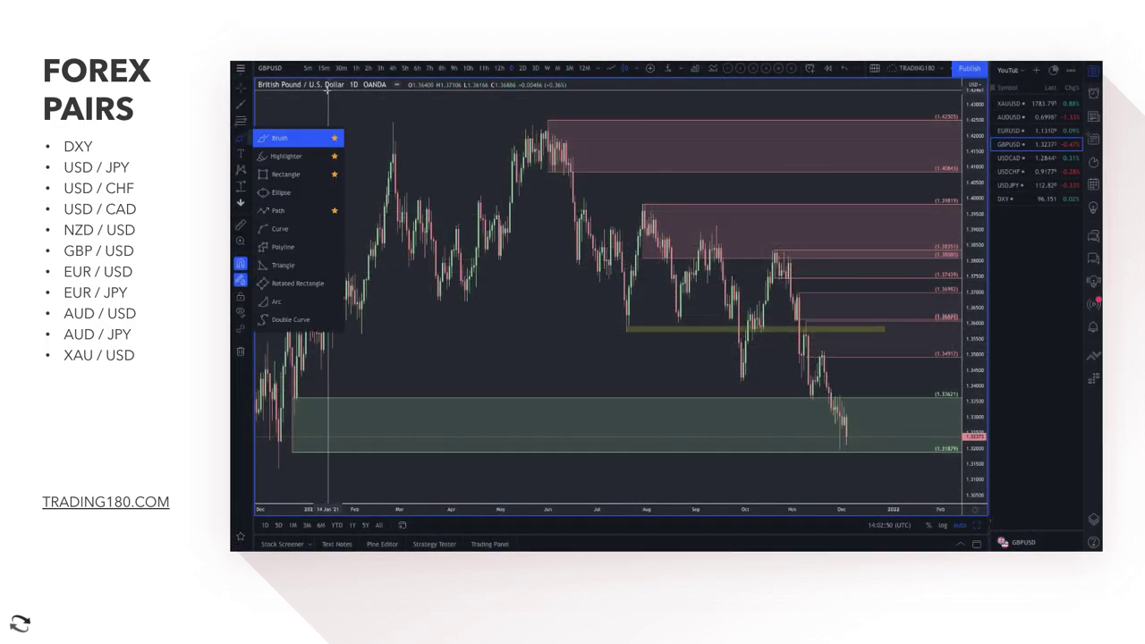
scroll(836, 407, up, 3)
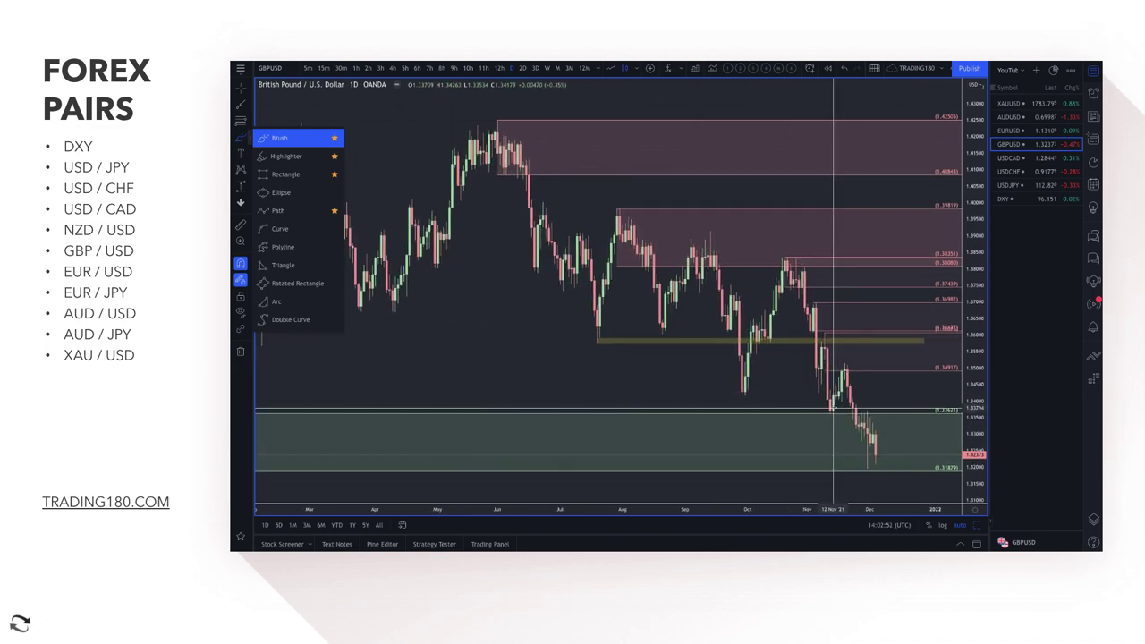
scroll(857, 416, down, 3)
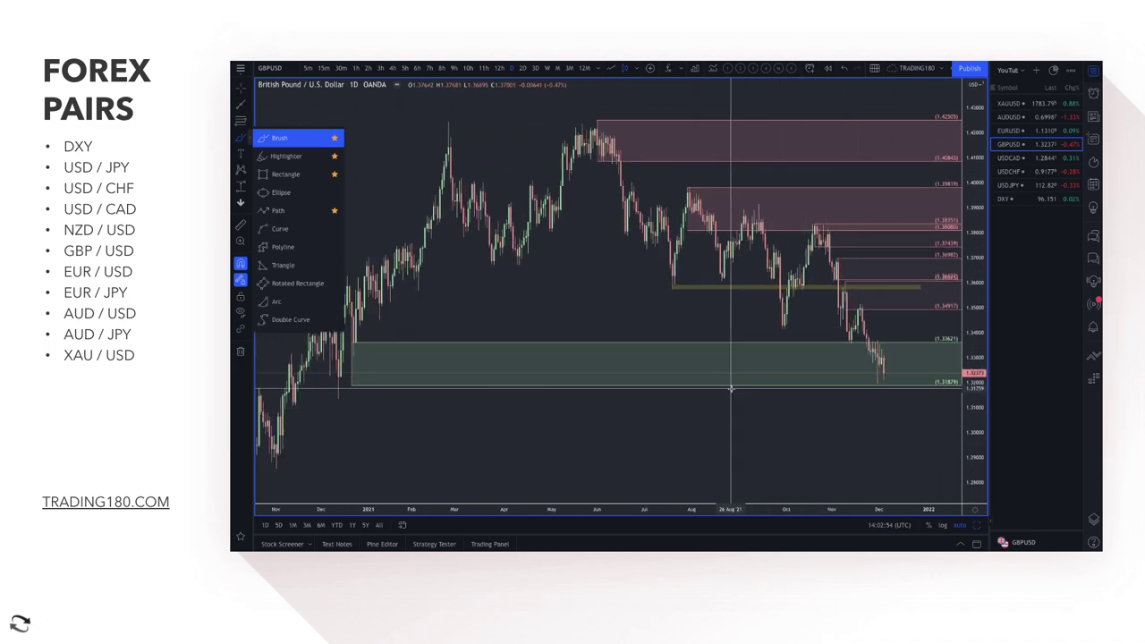
click(383, 338)
mouse_move(354, 342)
mouse_down()
mouse_move(351, 383)
mouse_move(354, 357)
mouse_up()
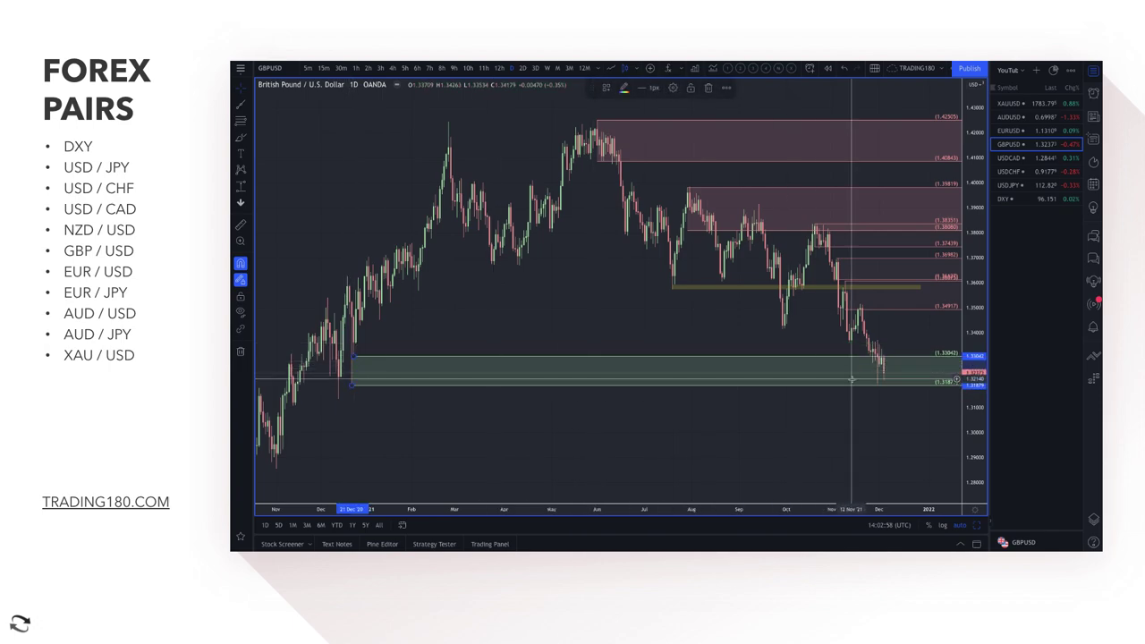
Draw a Fib Retracement zone from 1.33239 to 1.33704 over the latest GBPUSD candles and apply the 1. SUPPLY template.
scroll(851, 376, up, 3)
click(240, 120)
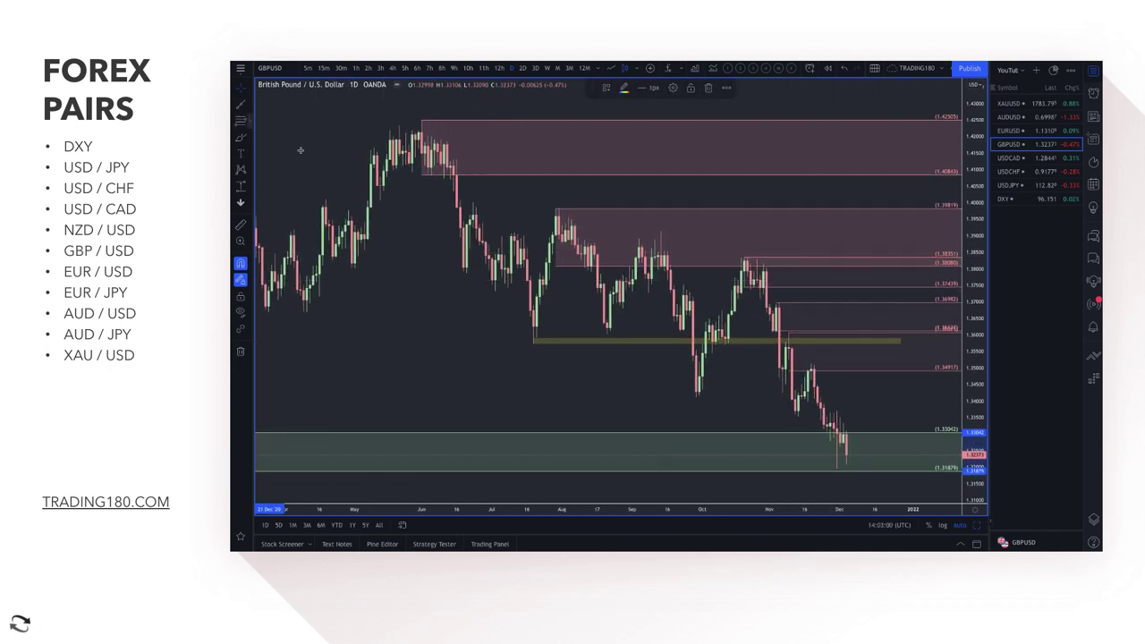
drag(830, 427, 836, 410)
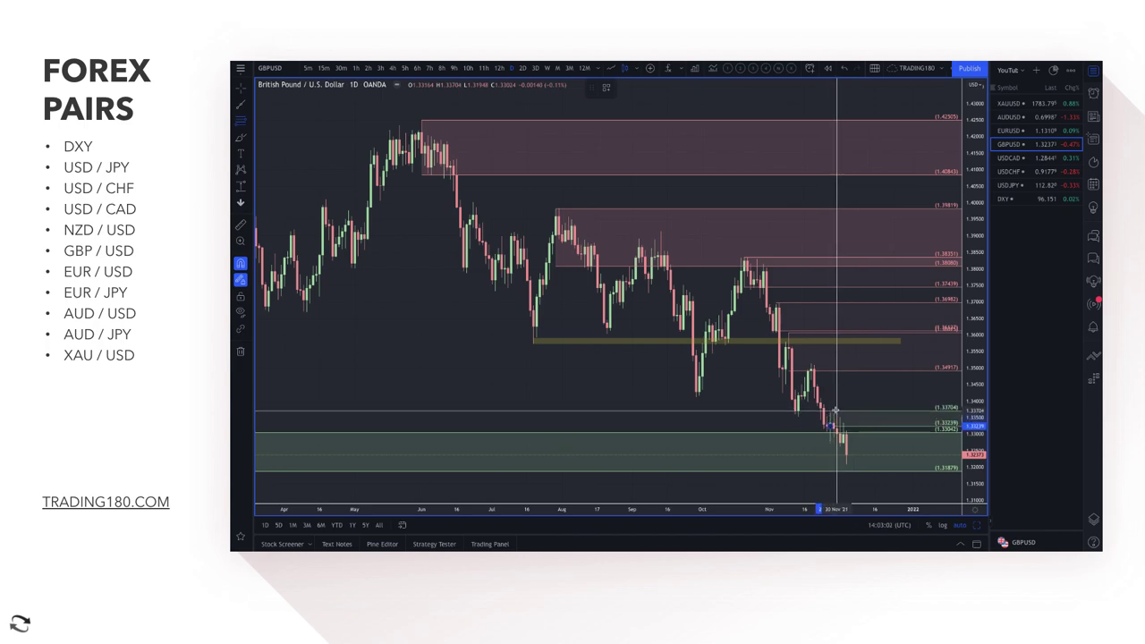
click(606, 87)
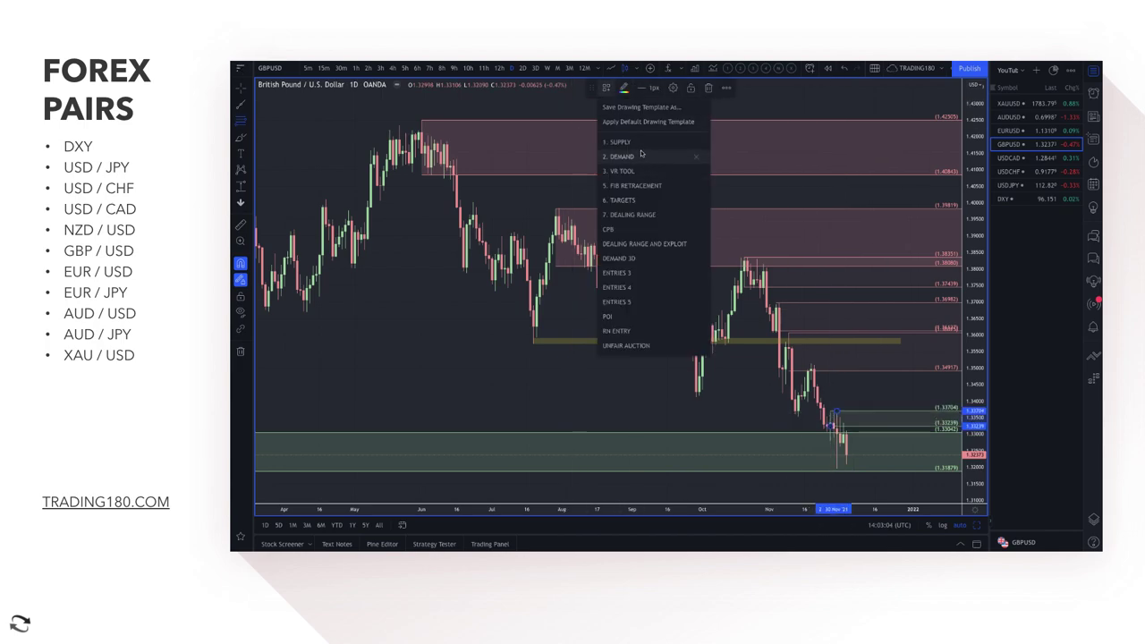
click(635, 145)
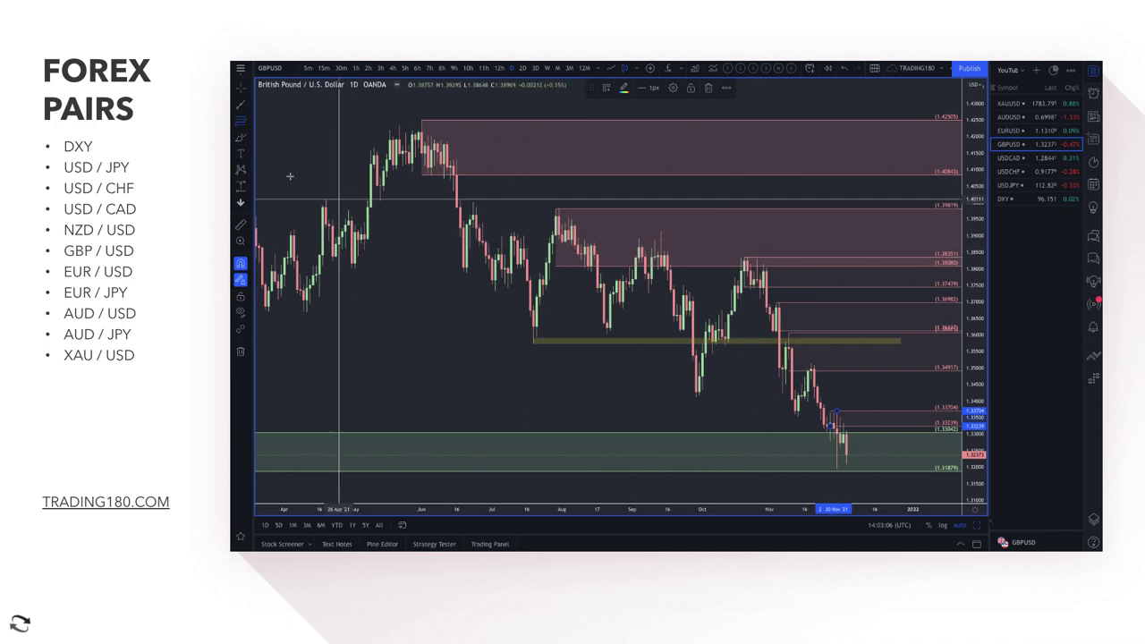
Brush a circle around the latest GBPUSD candles inside the demand zone.
scroll(817, 422, up, 5)
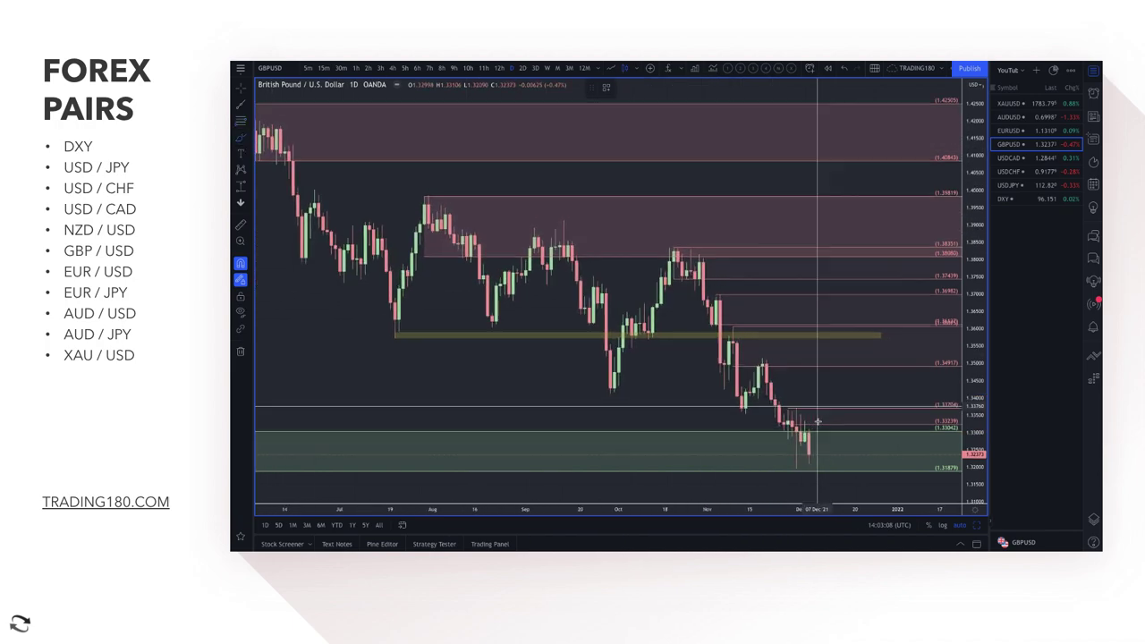
scroll(817, 422, up, 3)
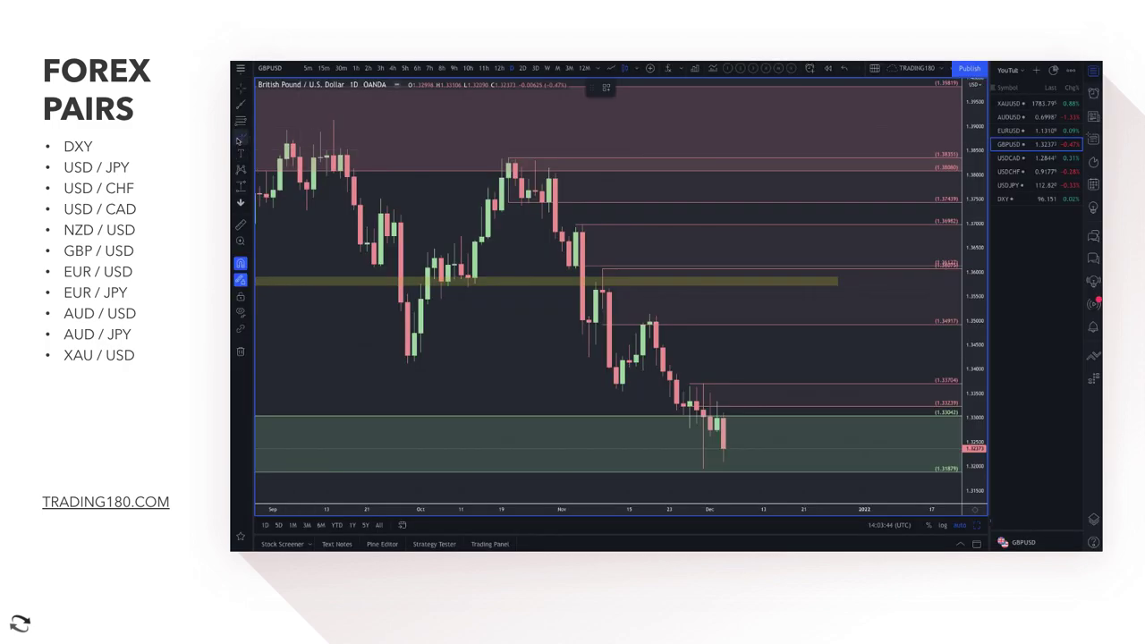
click(246, 137)
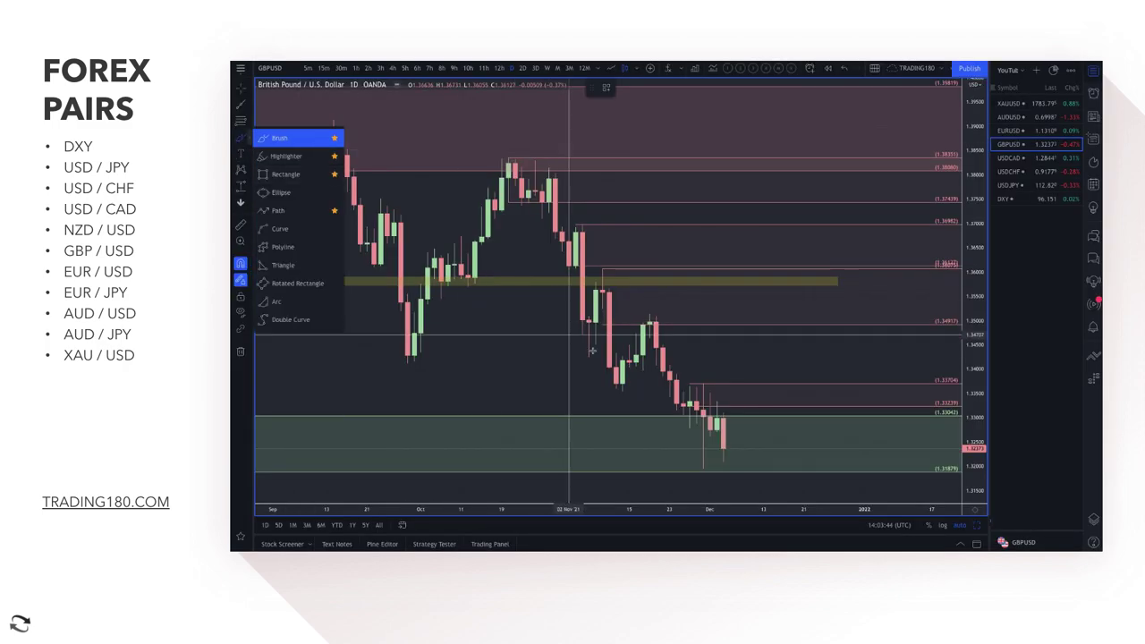
mouse_move(713, 412)
mouse_down()
mouse_move(698, 415)
mouse_move(706, 412)
mouse_up()
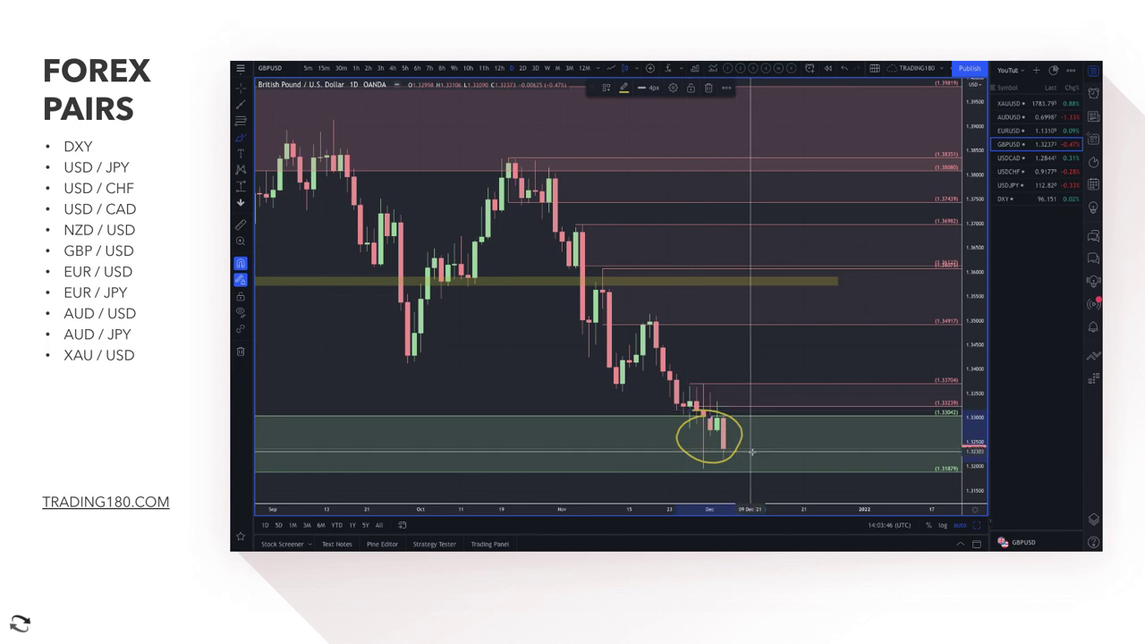
Brush three rising arrows, a flat arrow and a falling arrow below the demand zone, and return to the chart from the ING central bank forecasts.
scroll(751, 453, down, 5)
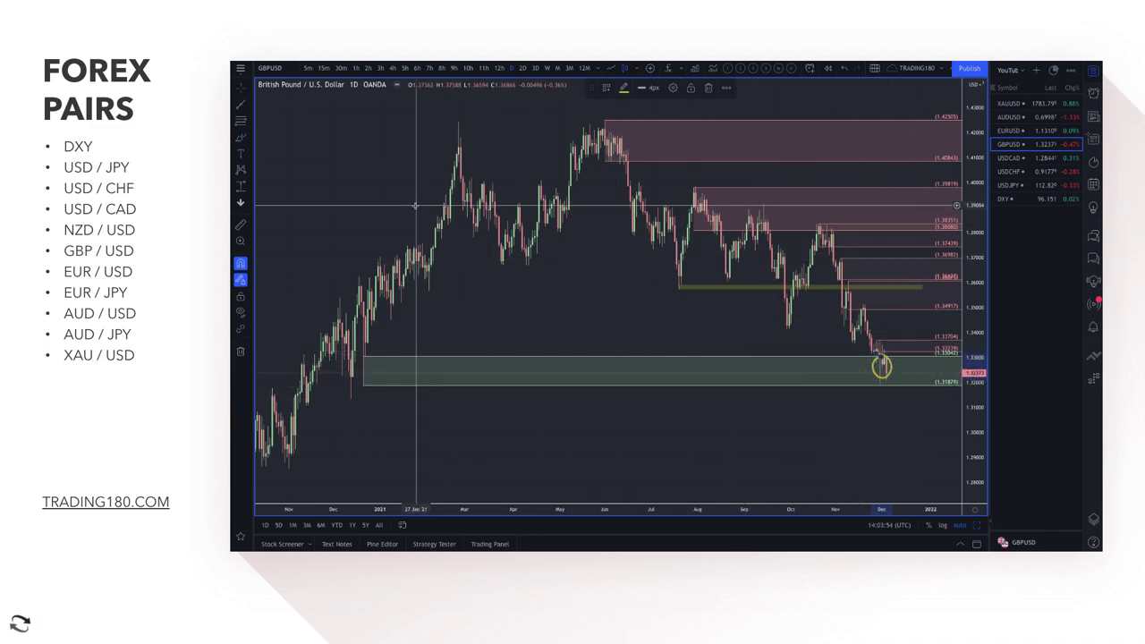
click(240, 136)
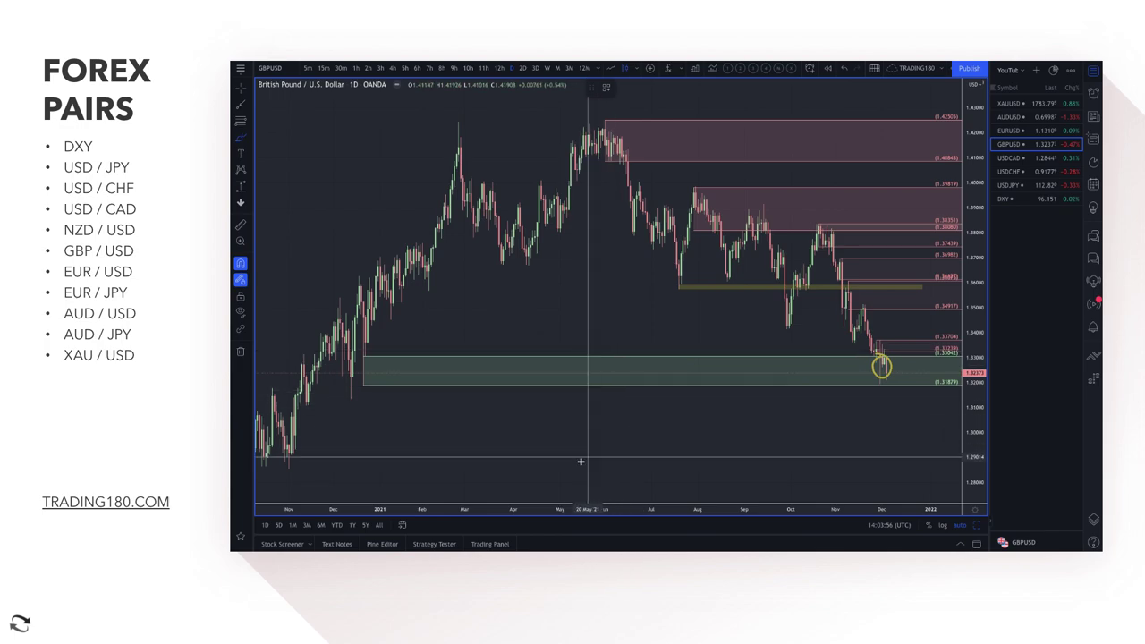
mouse_move(573, 464)
mouse_down()
mouse_move(627, 409)
mouse_move(629, 424)
mouse_move(685, 408)
mouse_move(686, 420)
mouse_move(749, 395)
mouse_move(753, 408)
mouse_up()
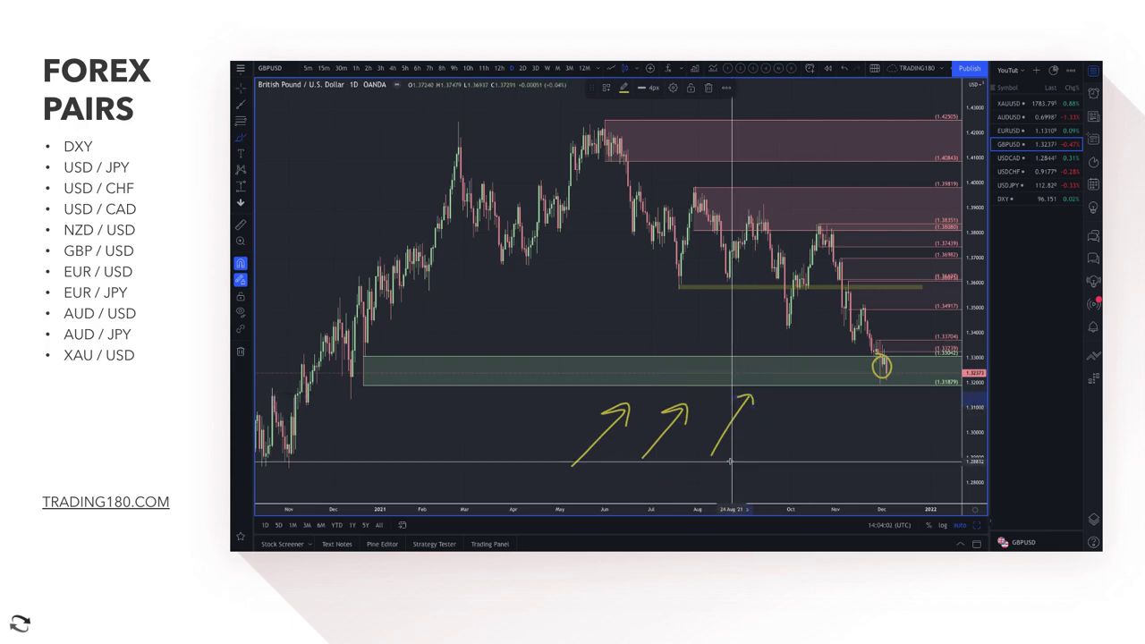
mouse_move(730, 458)
mouse_down()
mouse_move(759, 490)
mouse_move(797, 453)
mouse_move(780, 460)
mouse_up()
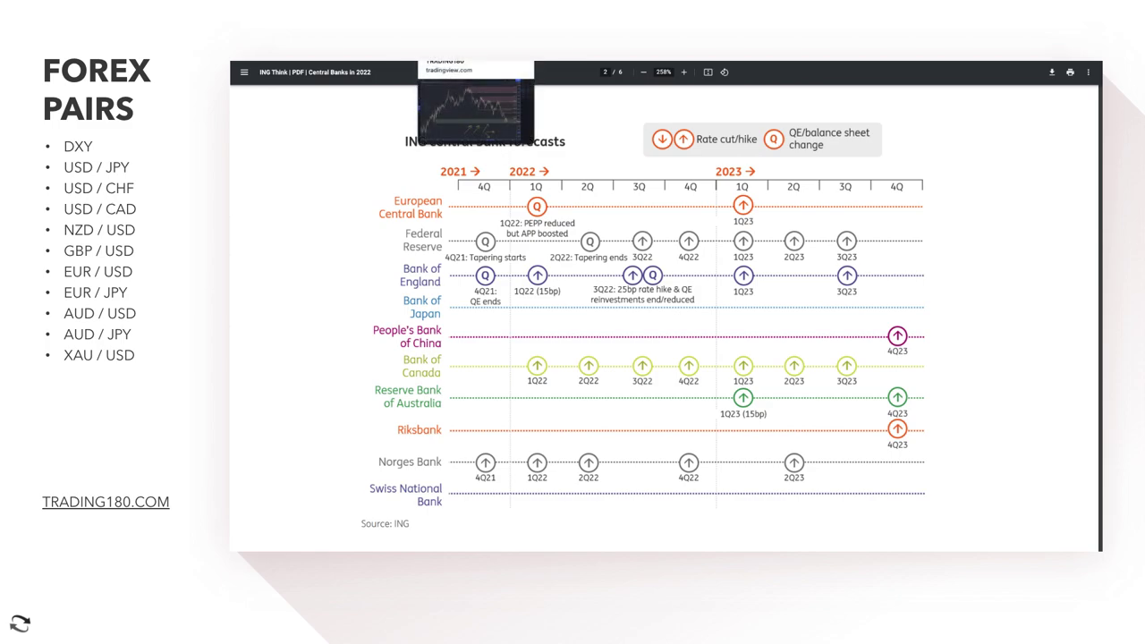
key(ctrl+Tab)
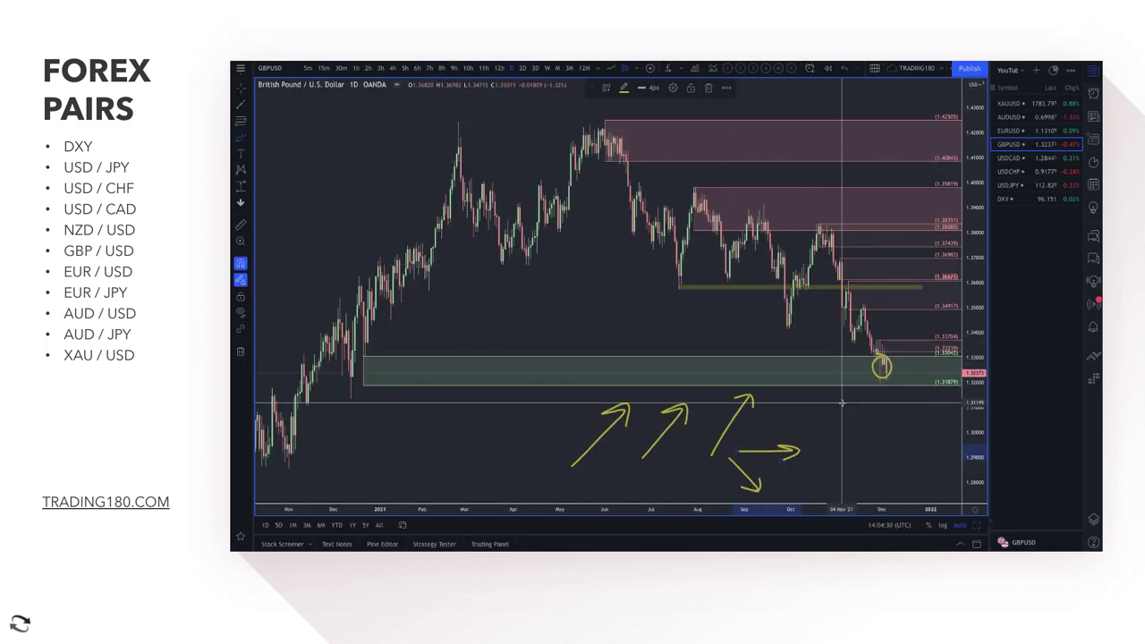
Draw a Fib Retracement zone from 1.32240 to 1.31092 starting at the November 2020 candles and apply the 2. DEMAND template.
scroll(802, 420, down, 3)
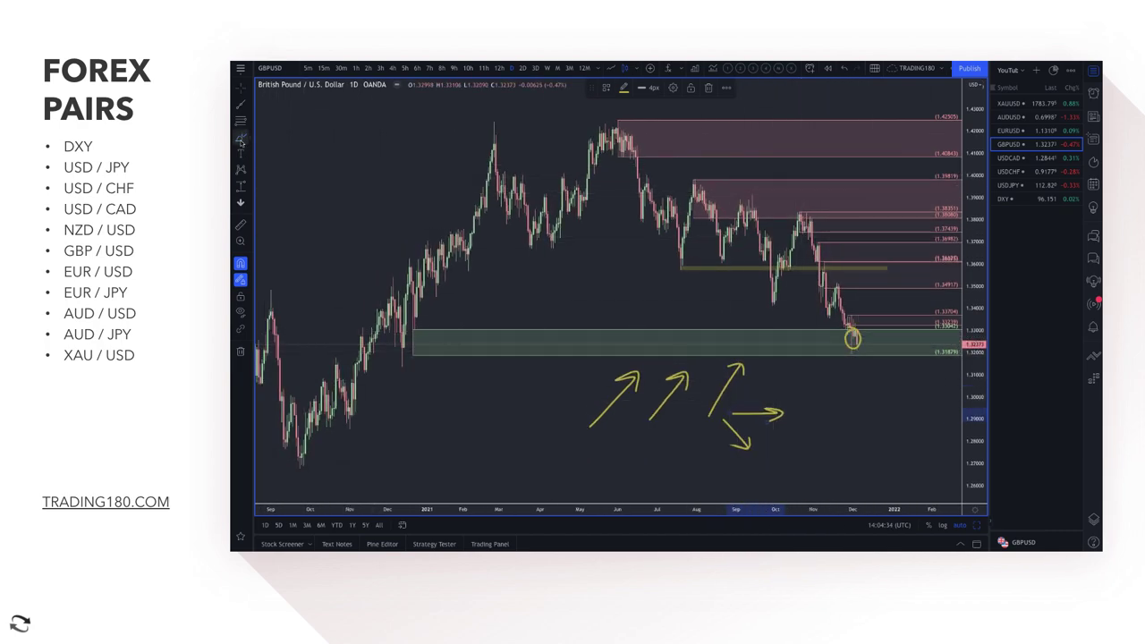
click(240, 138)
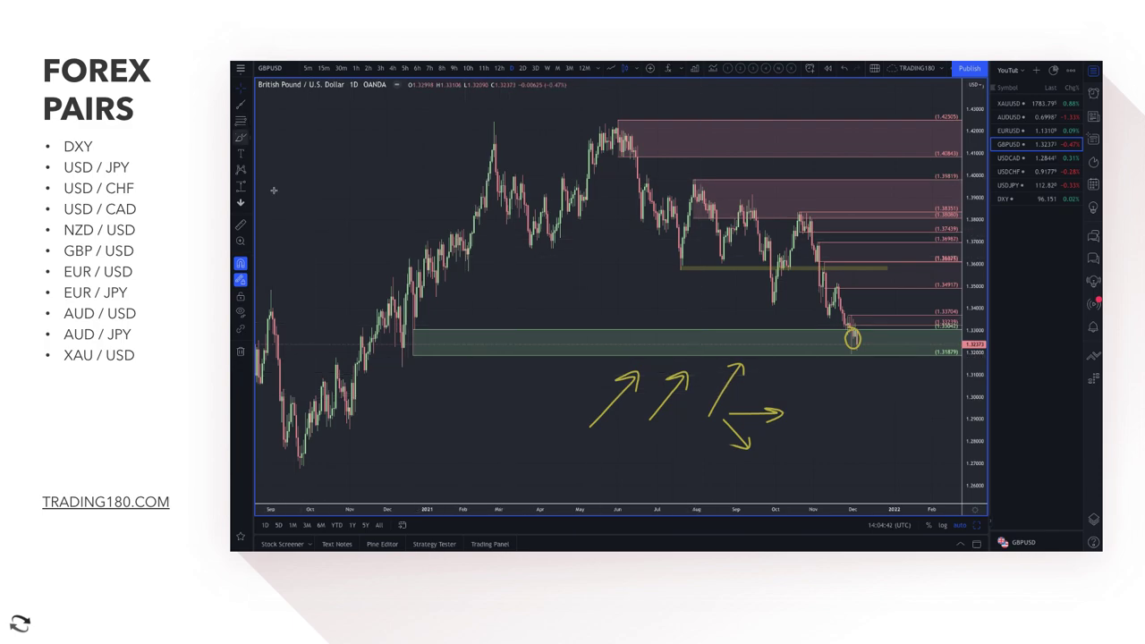
click(366, 373)
click(606, 87)
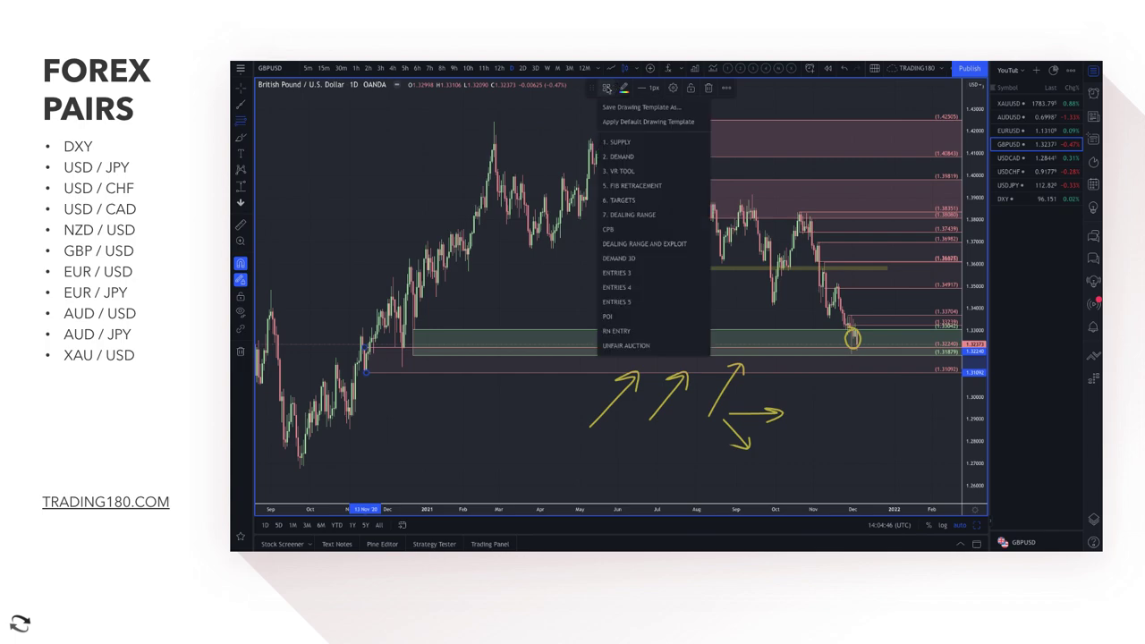
click(624, 156)
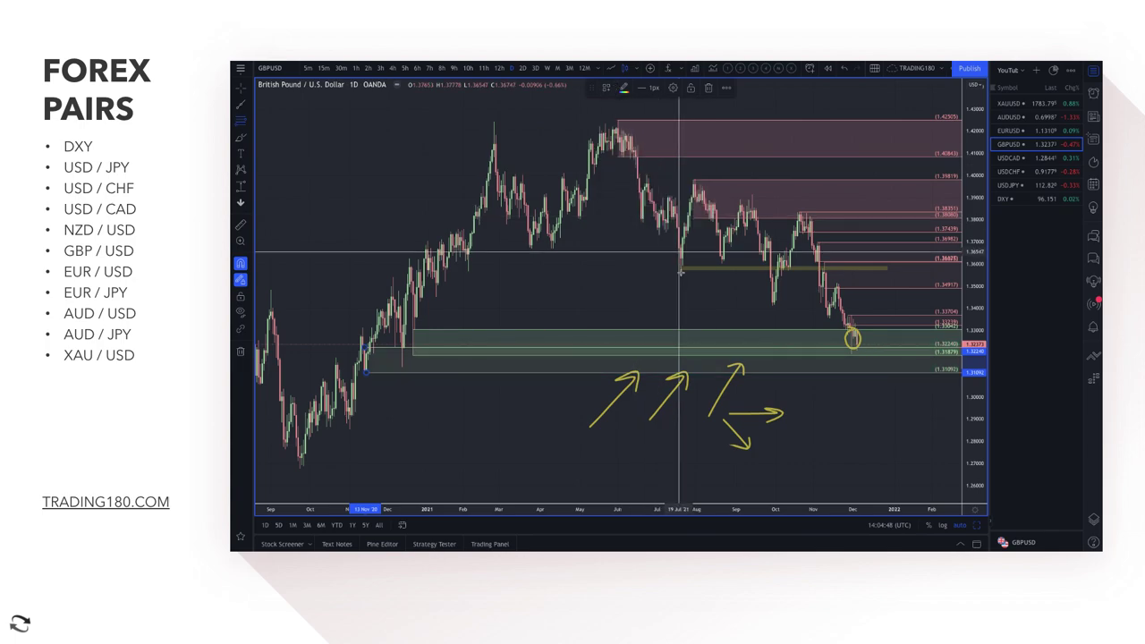
Remove the older 1.33042–1.31879 demand zone from the GBPUSD chart.
right_click(763, 331)
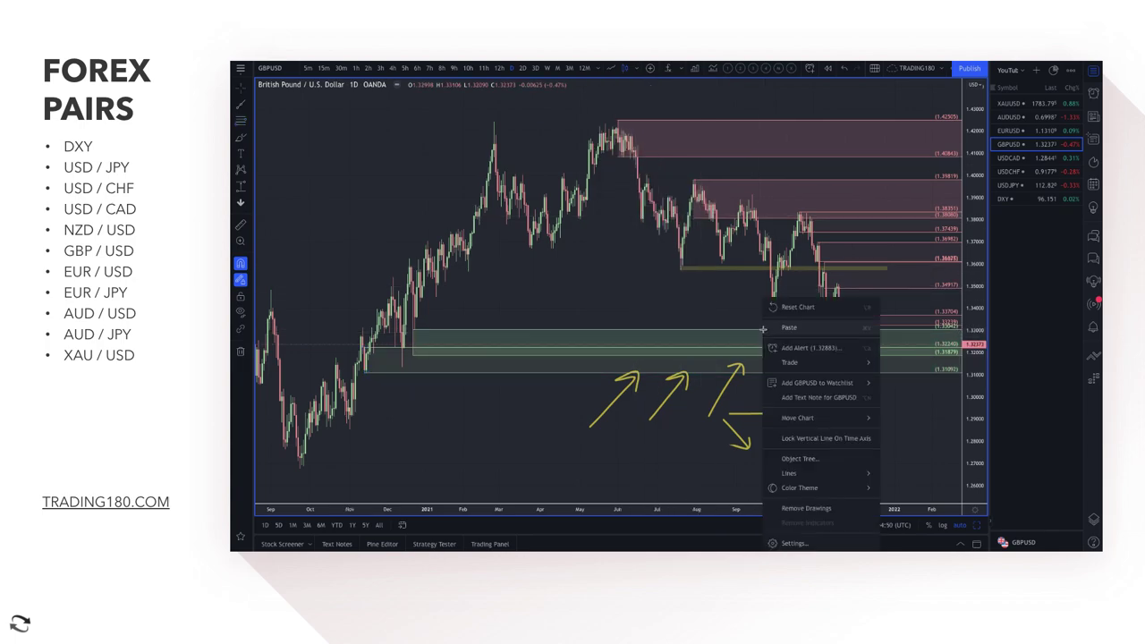
click(749, 333)
click(750, 331)
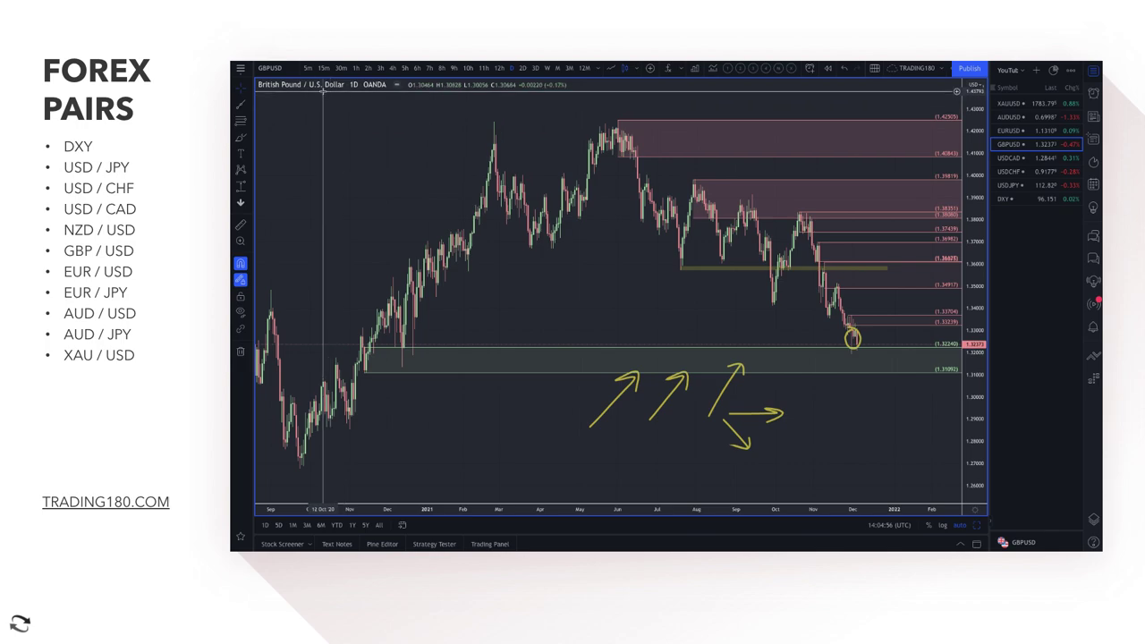
Brush a projected path from the latest GBPUSD candles near the 1.32240 demand line, and switch to the EURUSD chart.
scroll(893, 210, up, 1)
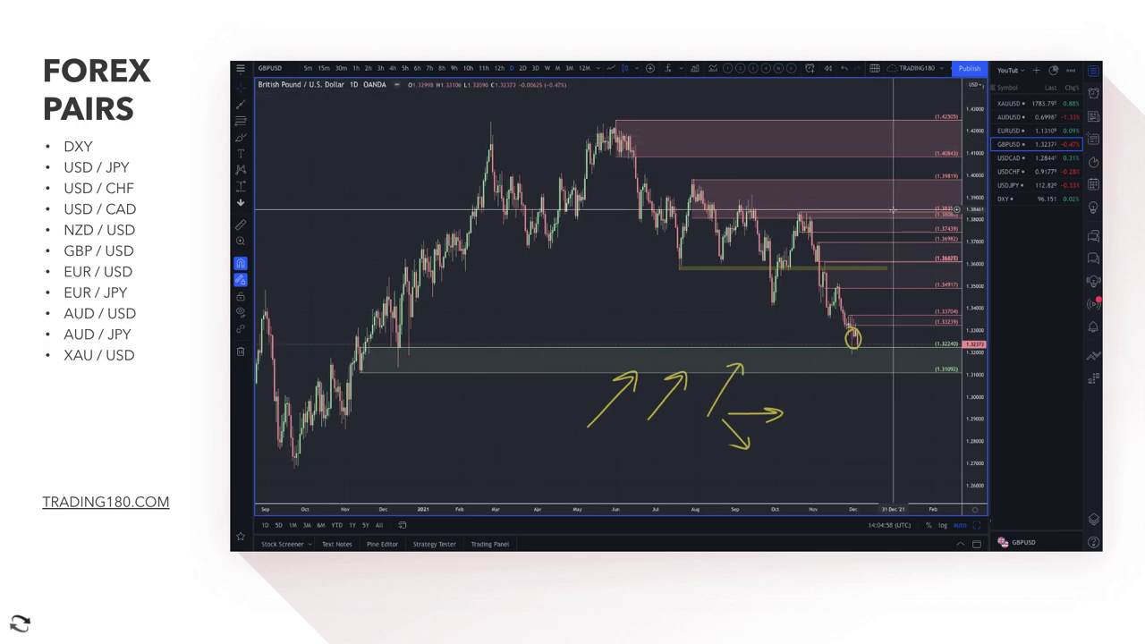
scroll(893, 211, up, 3)
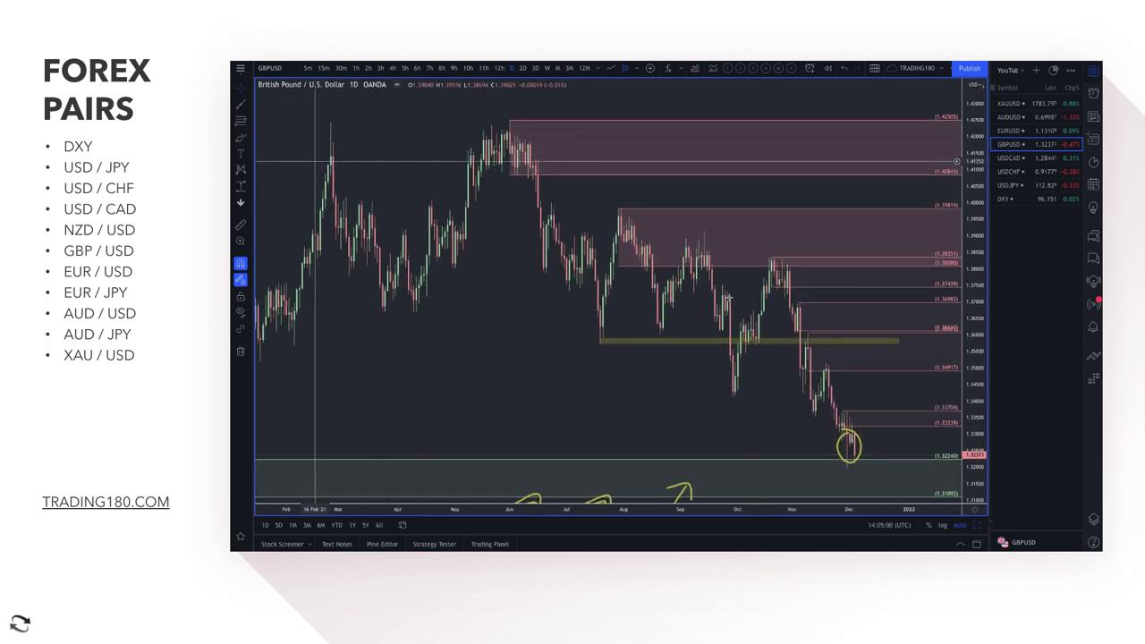
mouse_move(857, 452)
mouse_down()
mouse_move(883, 411)
mouse_move(906, 436)
mouse_up()
scroll(906, 435, right, 5)
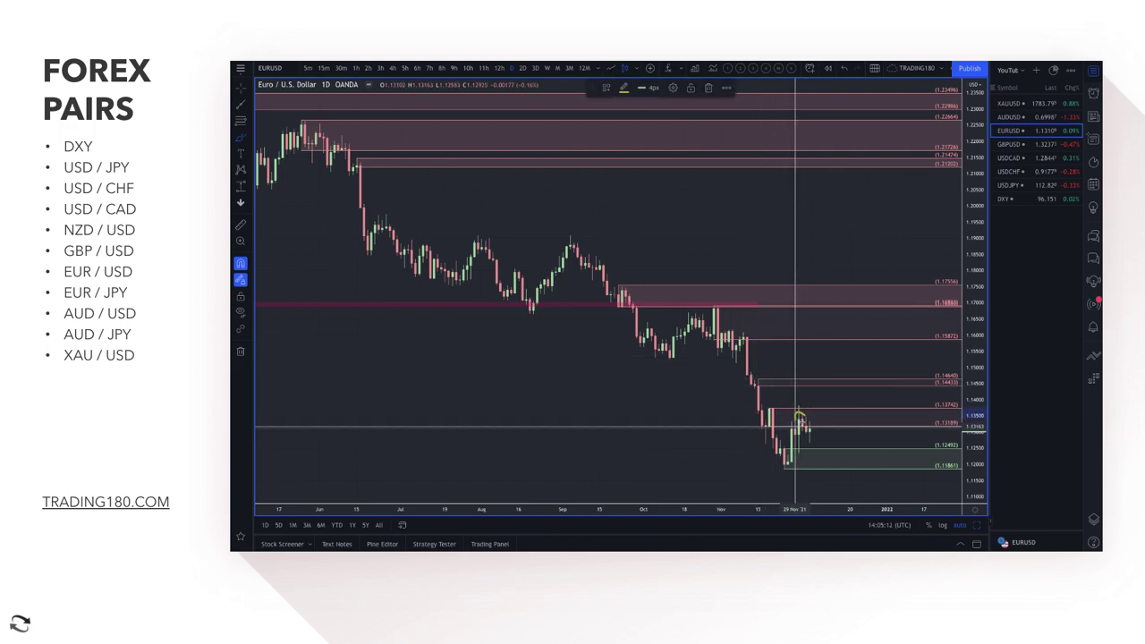
Brush falling projections from the 1.13742–1.13189 and 1.14640–1.14433 supply zones on the EURUSD chart.
mouse_move(798, 409)
mouse_down()
mouse_move(831, 422)
mouse_move(832, 435)
mouse_up()
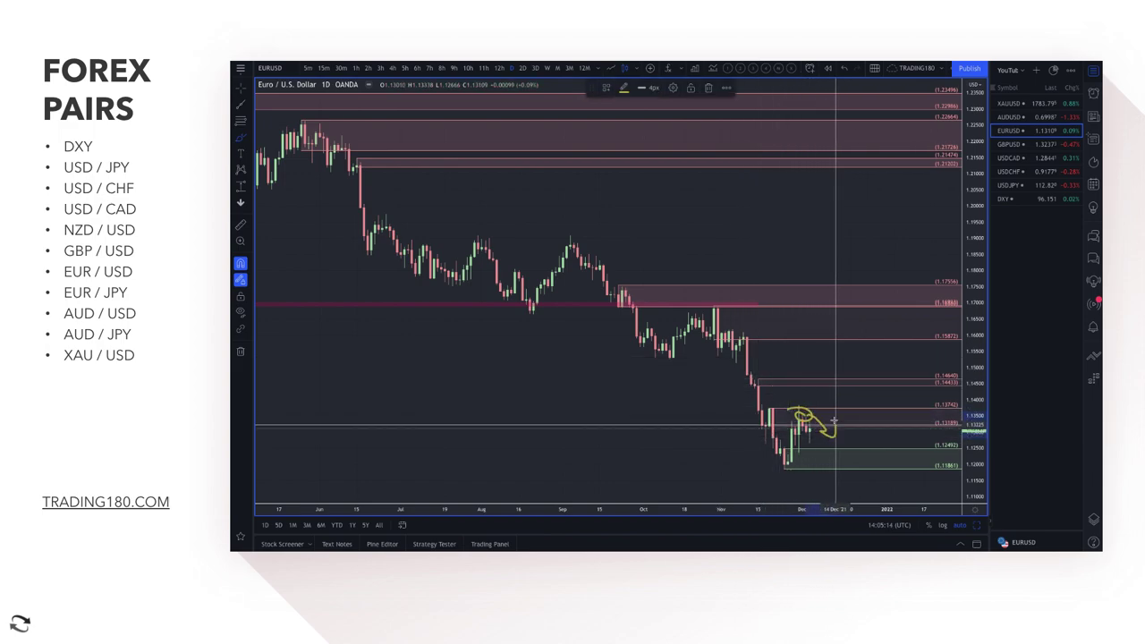
scroll(519, 134, up, 5)
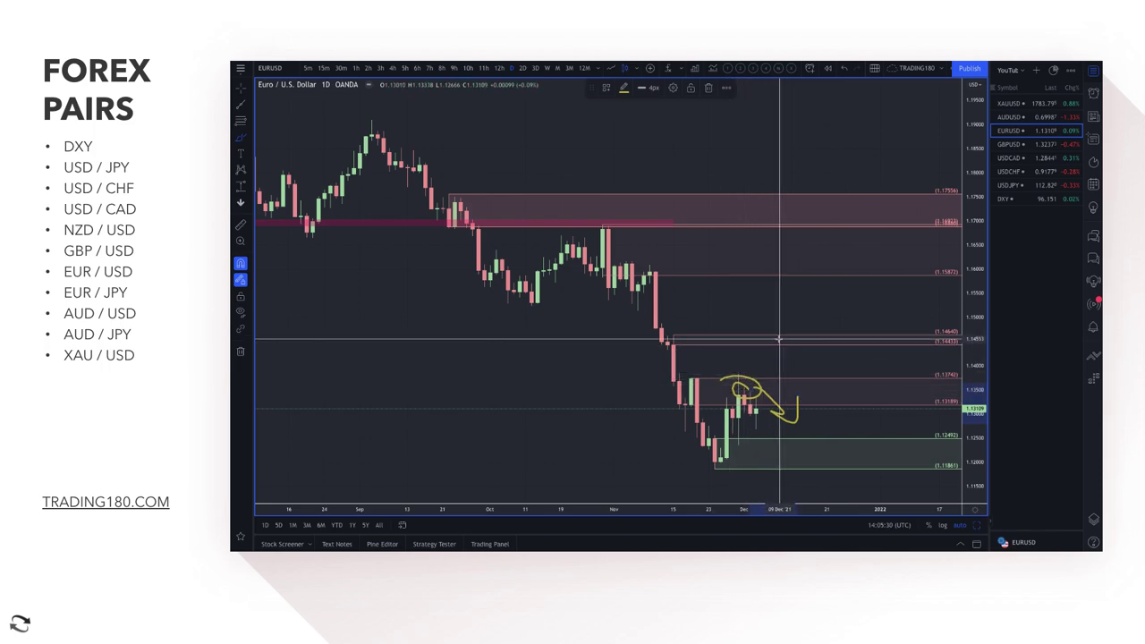
mouse_move(767, 333)
mouse_down()
mouse_move(787, 334)
mouse_move(816, 375)
mouse_up()
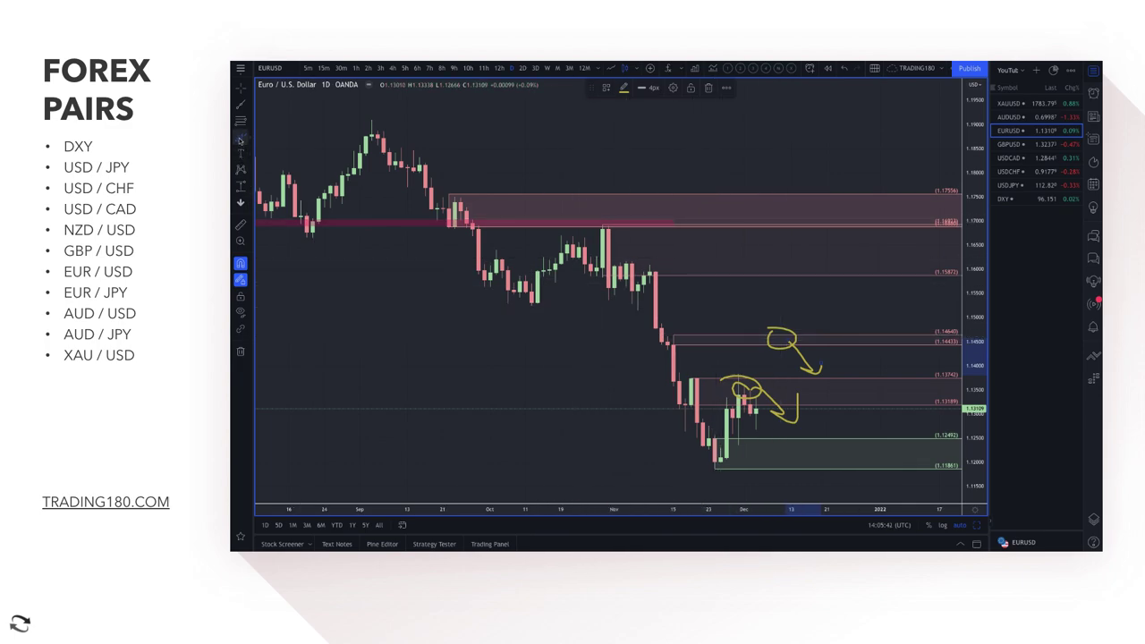
Brush circles around the late-October swing high and the late-November swing low on EURUSD.
click(240, 140)
click(278, 136)
drag(615, 221, 603, 217)
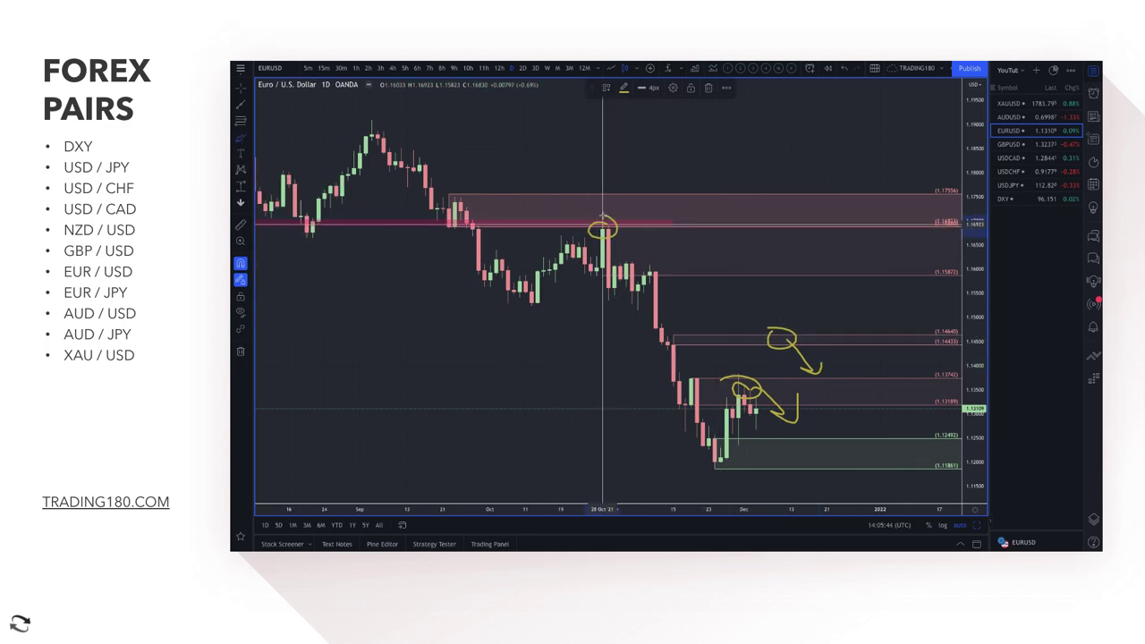
drag(712, 452, 709, 449)
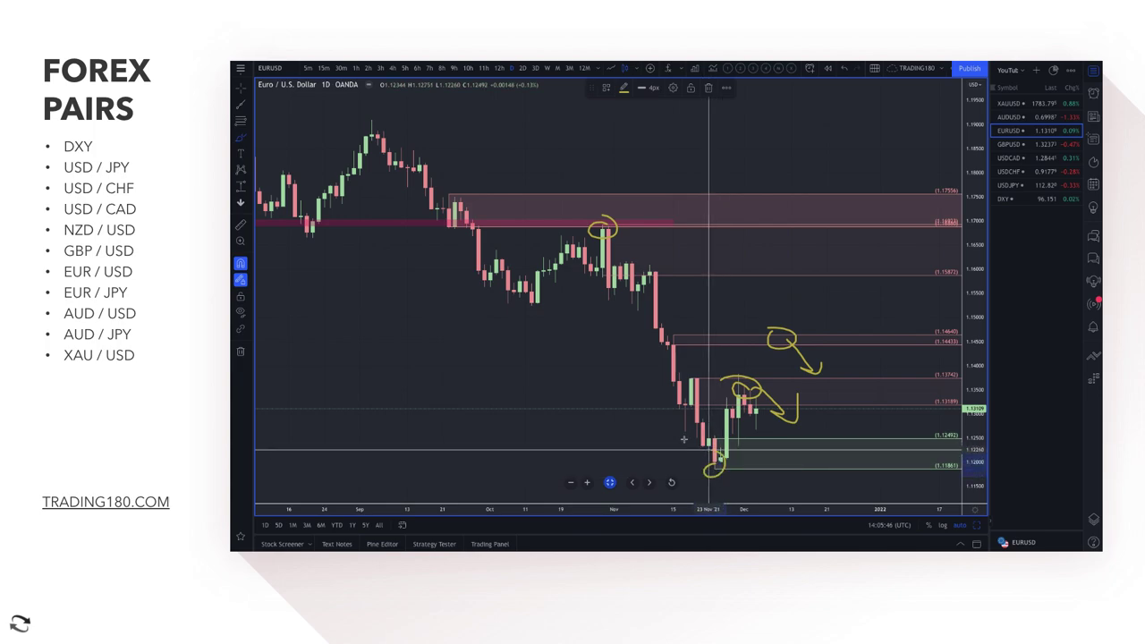
Draw a Fib Retracement from the 28 October 2021 high to the 24 November low and apply the 3. VR TOOL template.
click(596, 224)
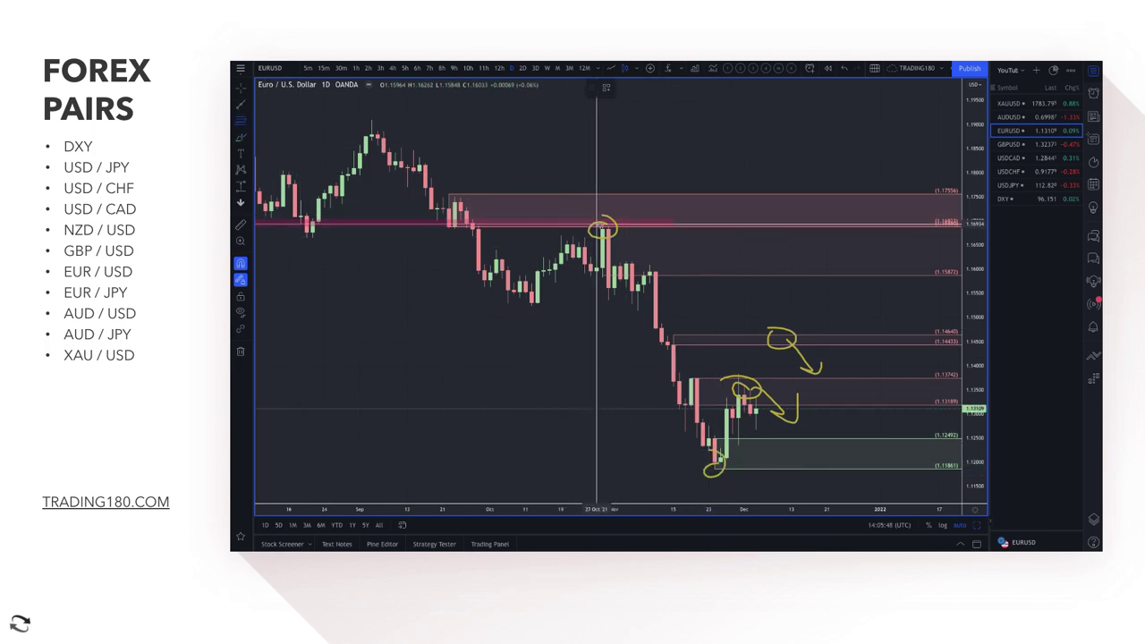
click(713, 468)
click(605, 88)
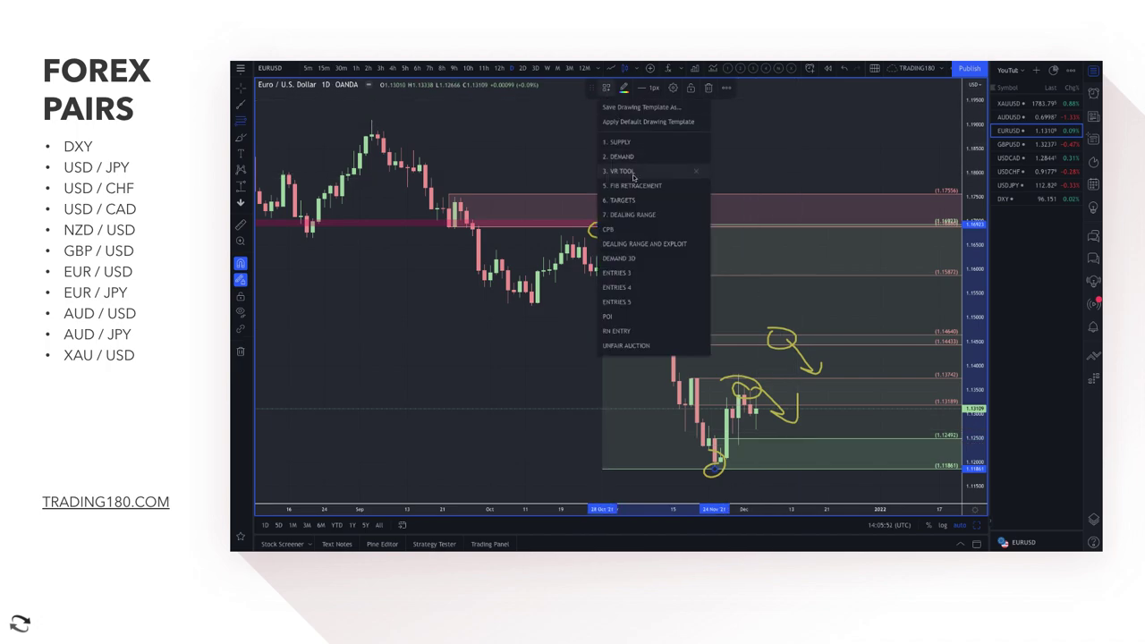
click(633, 174)
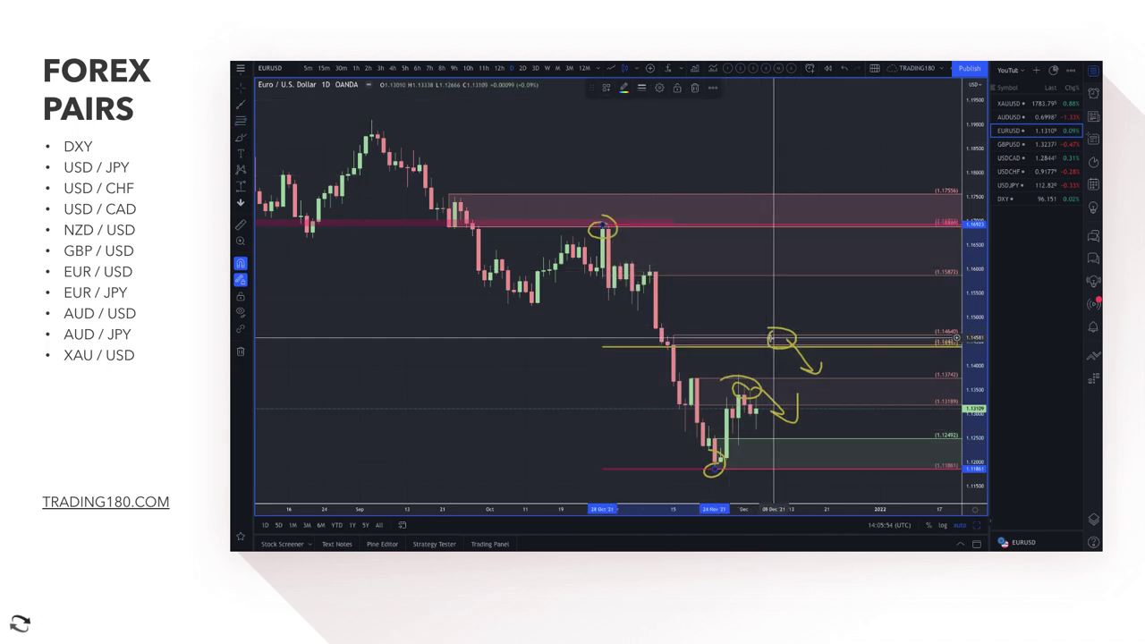
Add a second Fib Retracement from the 9 November 2021 high at 1.16089 to the 24 November low at 1.11861.
click(240, 121)
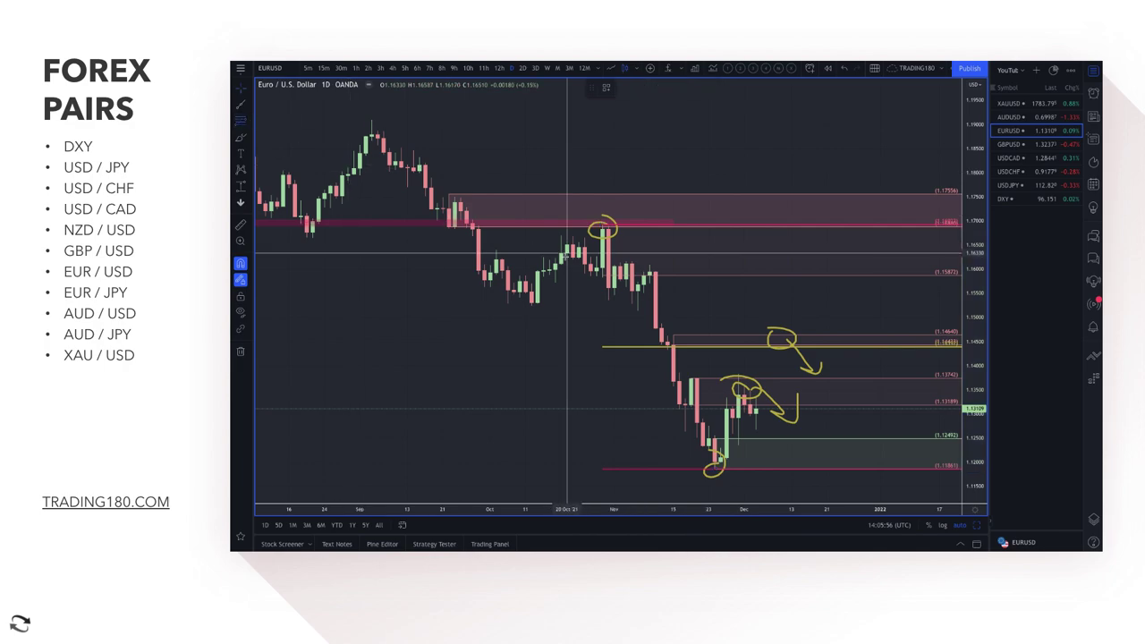
click(650, 266)
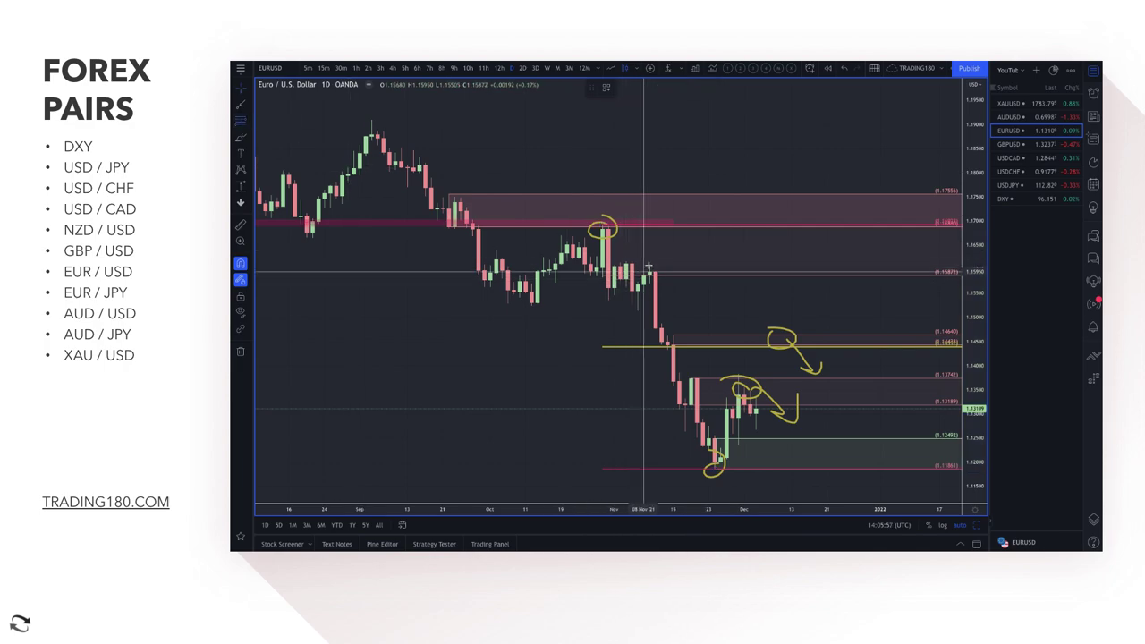
click(714, 468)
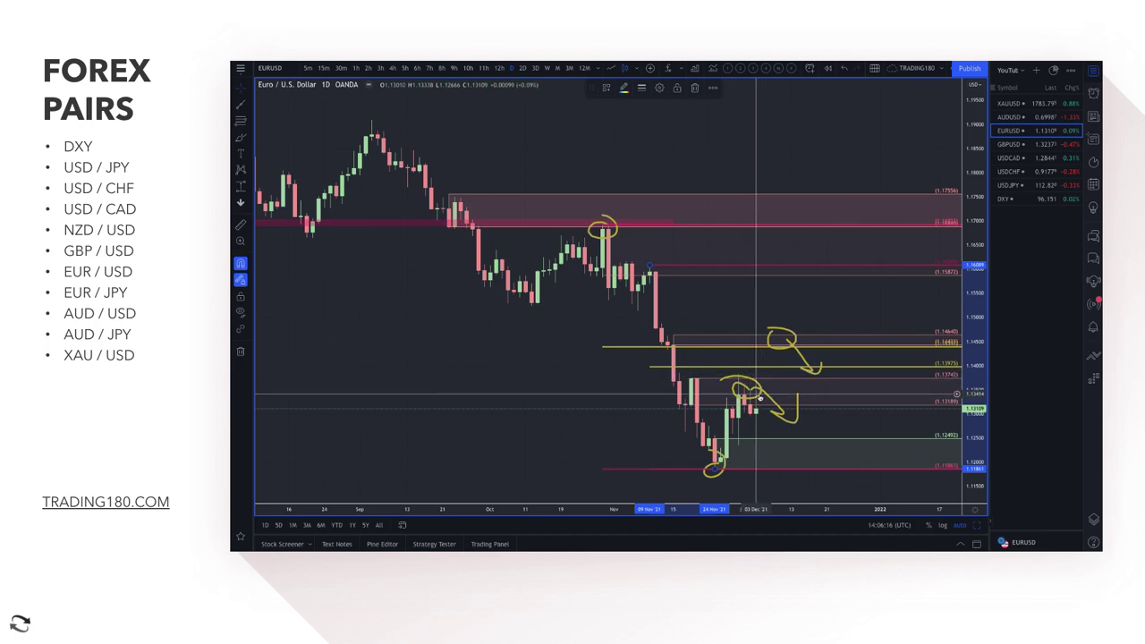
Brush a zigzag path from the latest EURUSD candles down past 1.11861, back up into the demand zone and down again, and restore automatic scaling.
scroll(759, 397, up, 5)
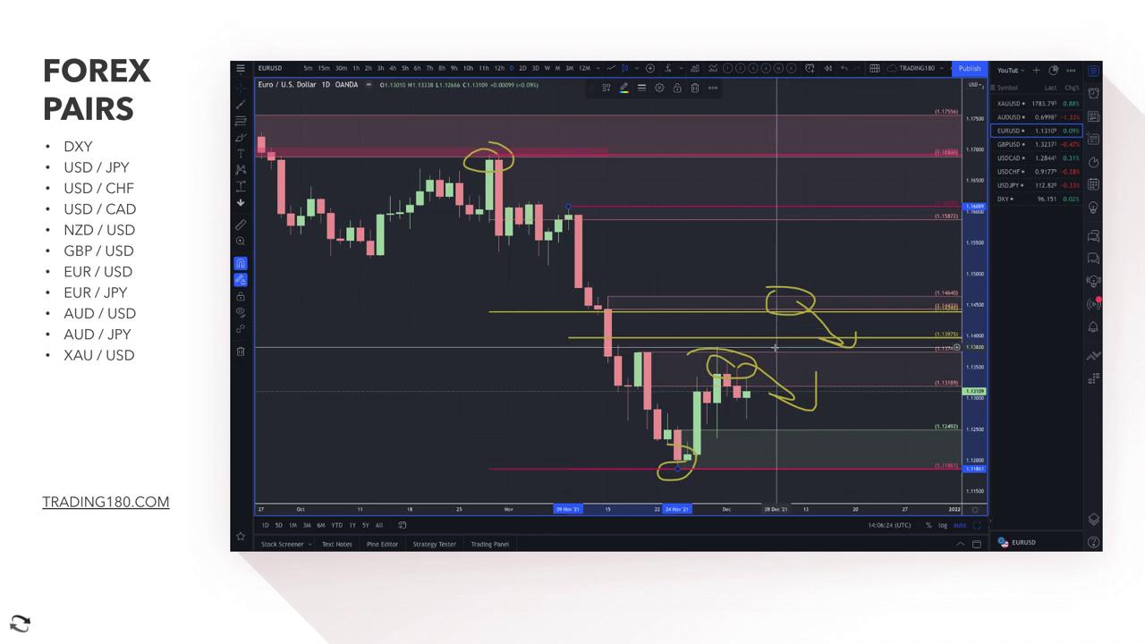
drag(774, 347, 865, 399)
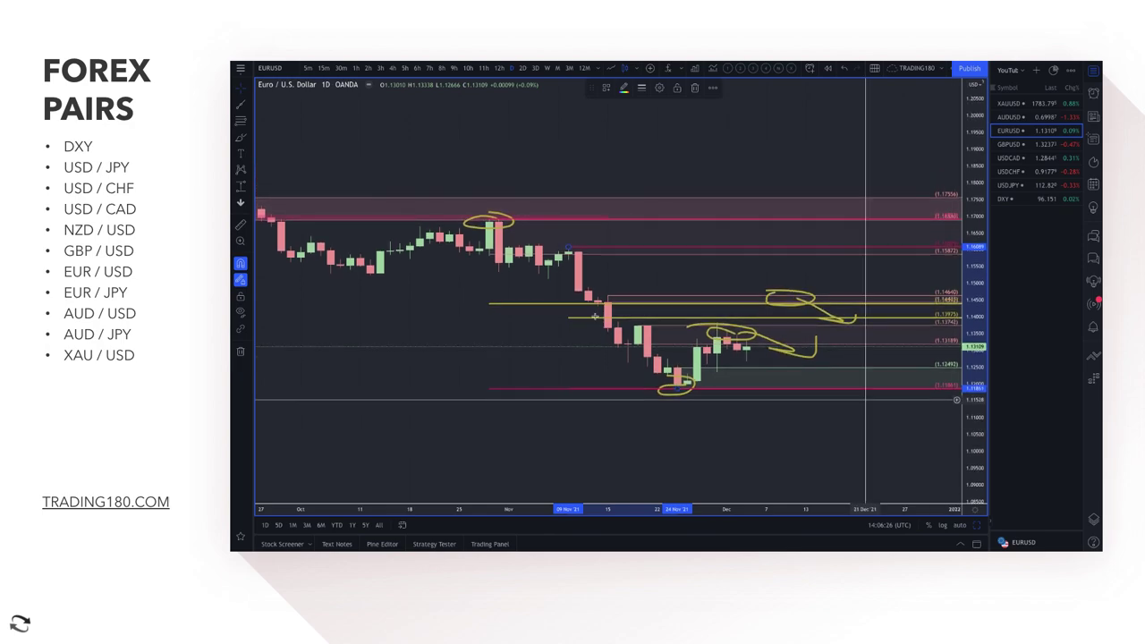
click(239, 140)
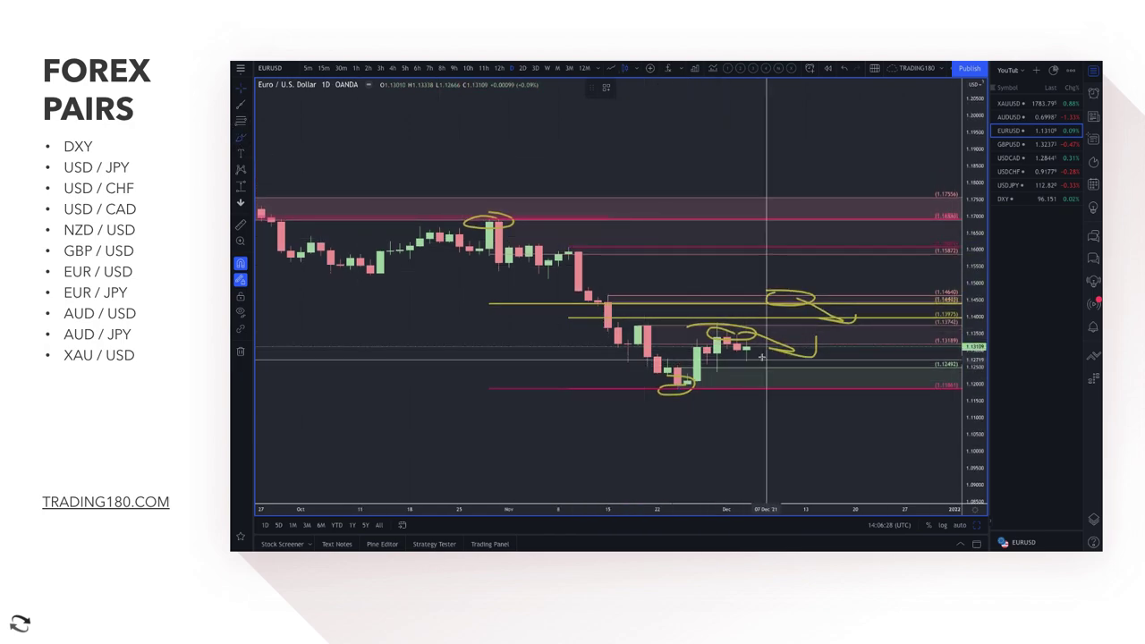
mouse_move(744, 350)
mouse_down()
mouse_move(770, 377)
mouse_move(784, 439)
mouse_move(814, 366)
mouse_move(856, 415)
mouse_up()
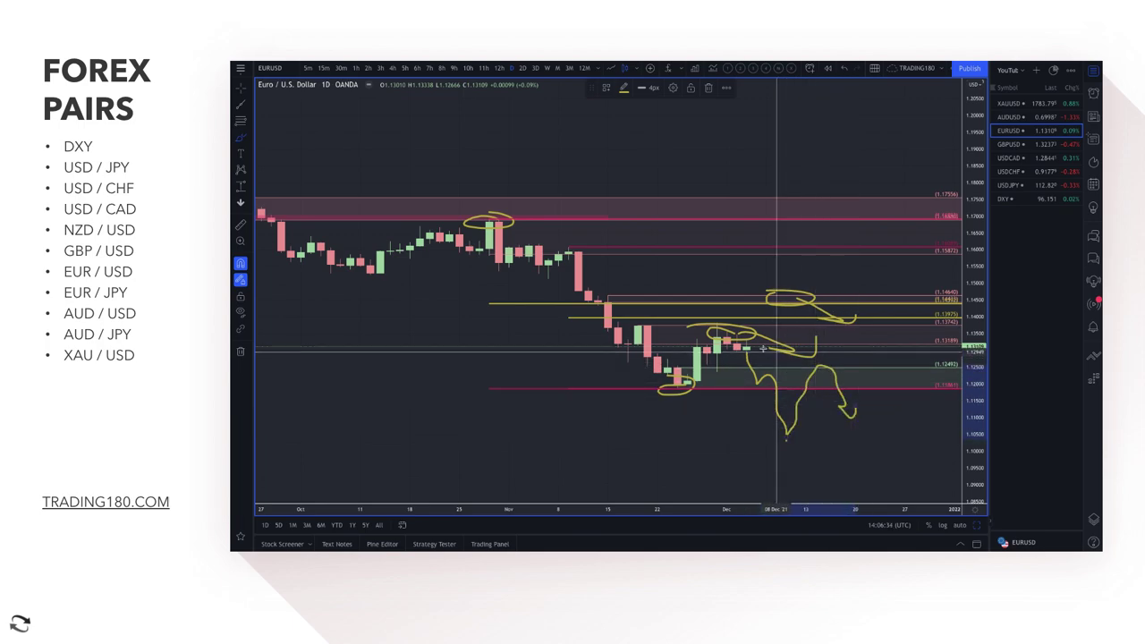
click(960, 525)
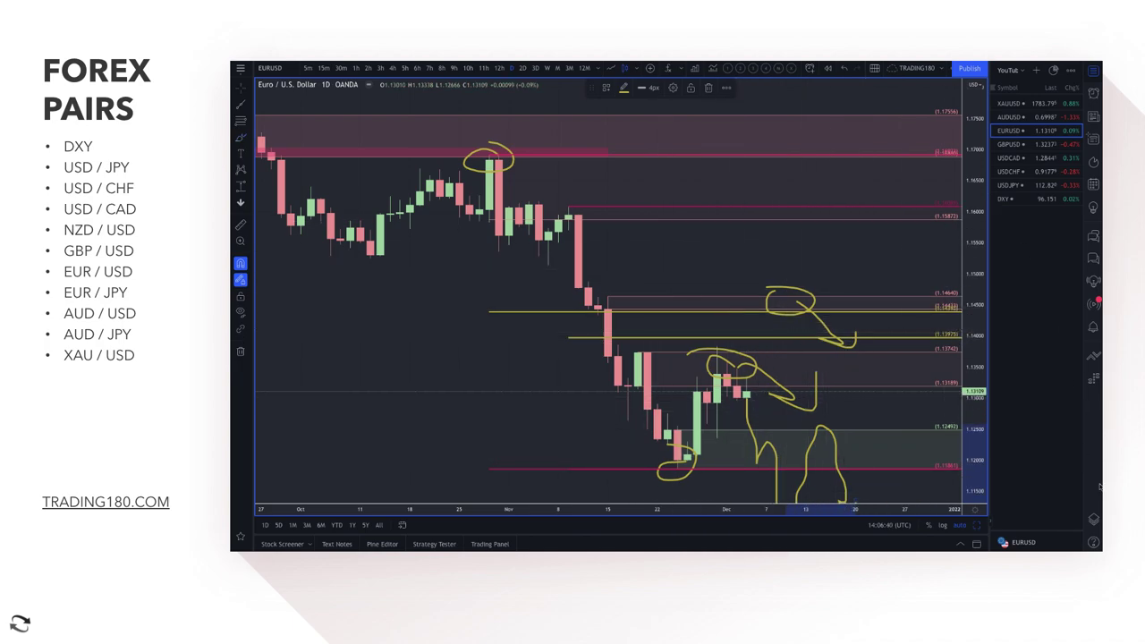
Delete all brush drawings from the EURUSD chart, keeping the Fib Retracements.
click(1093, 518)
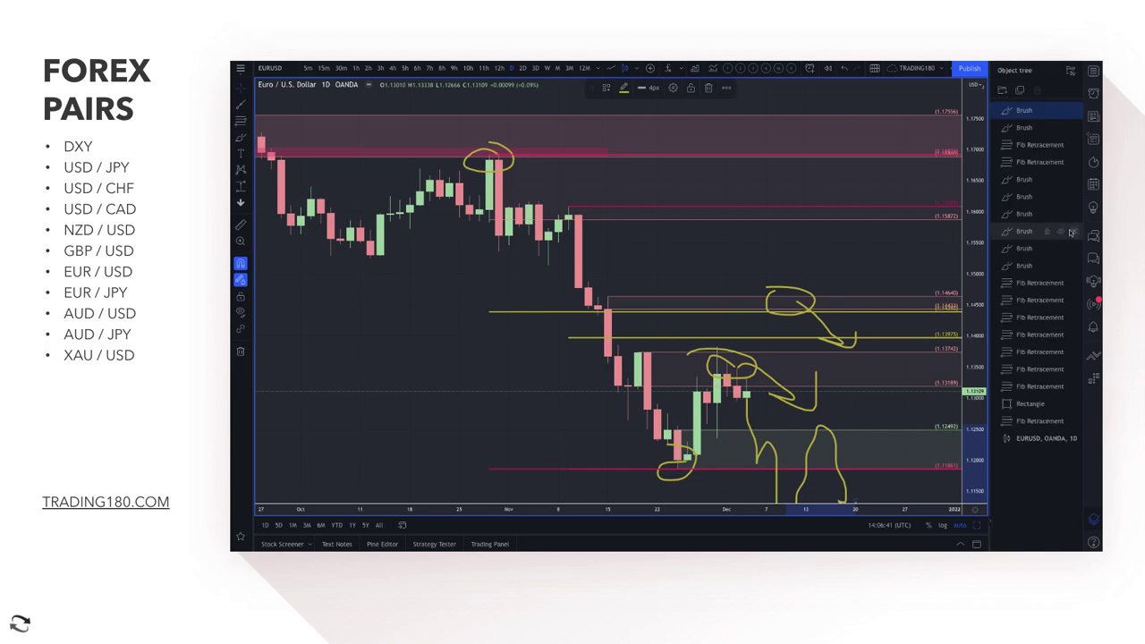
click(1075, 110)
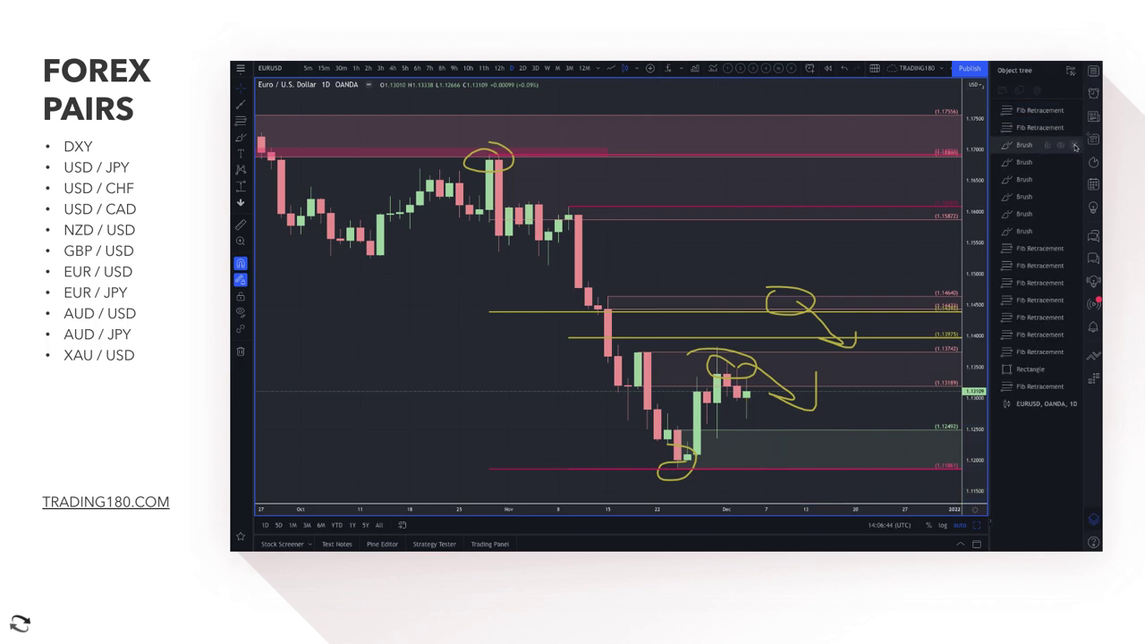
right_click(897, 285)
key(Escape)
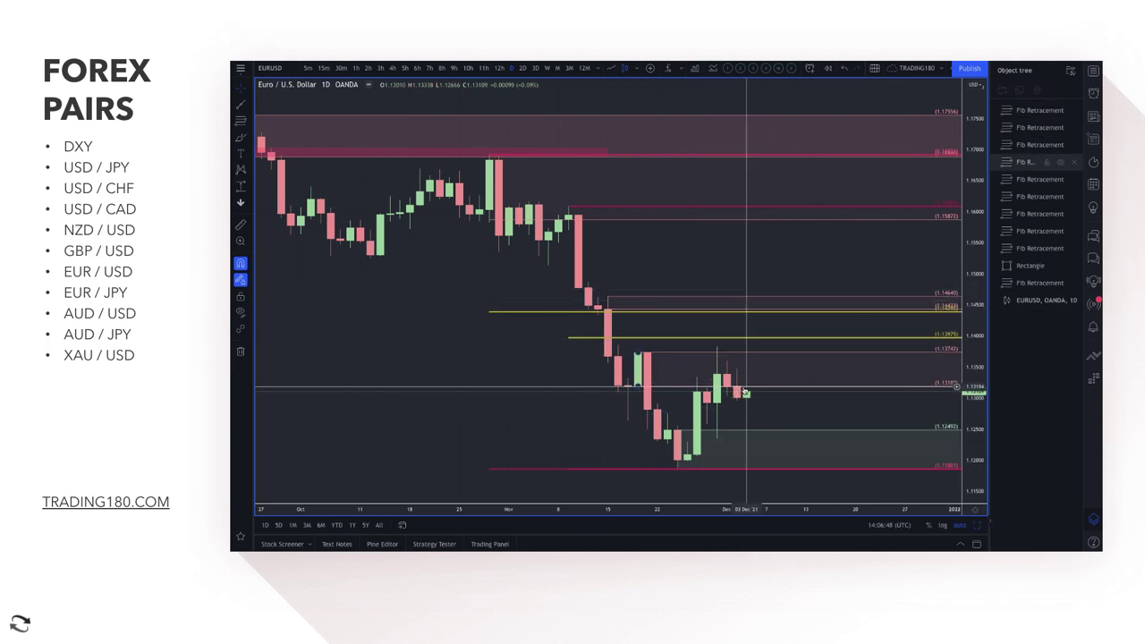
right_click(837, 317)
key(Escape)
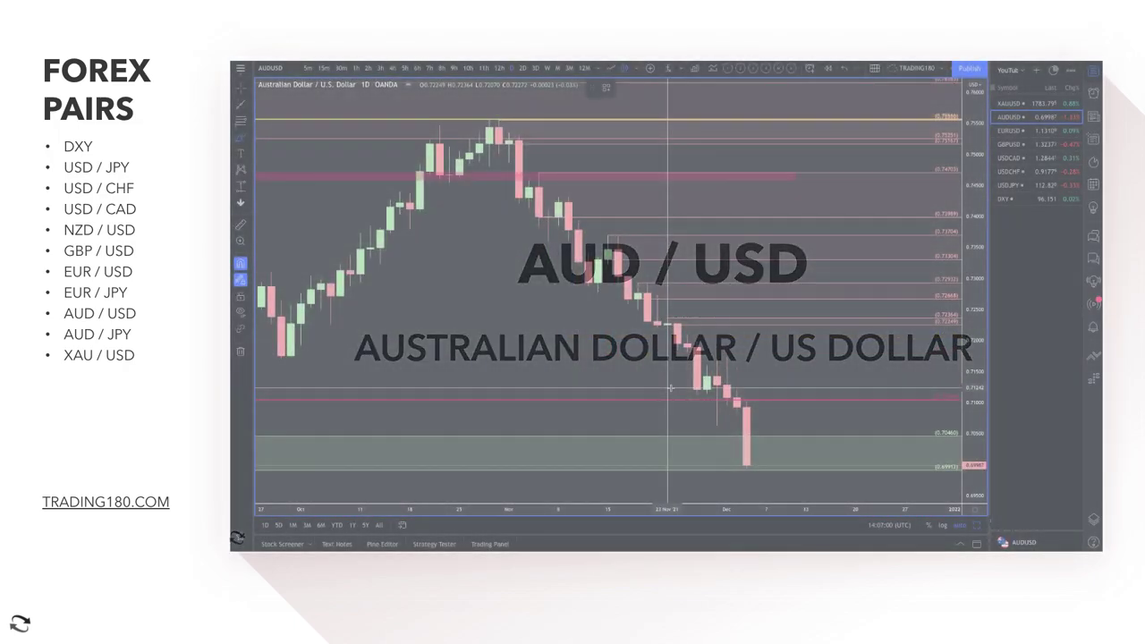
Brush a falling arrow from the 0.72364 supply zone toward the 0.70460 demand line on the AUDUSD chart.
scroll(762, 453, down, 5)
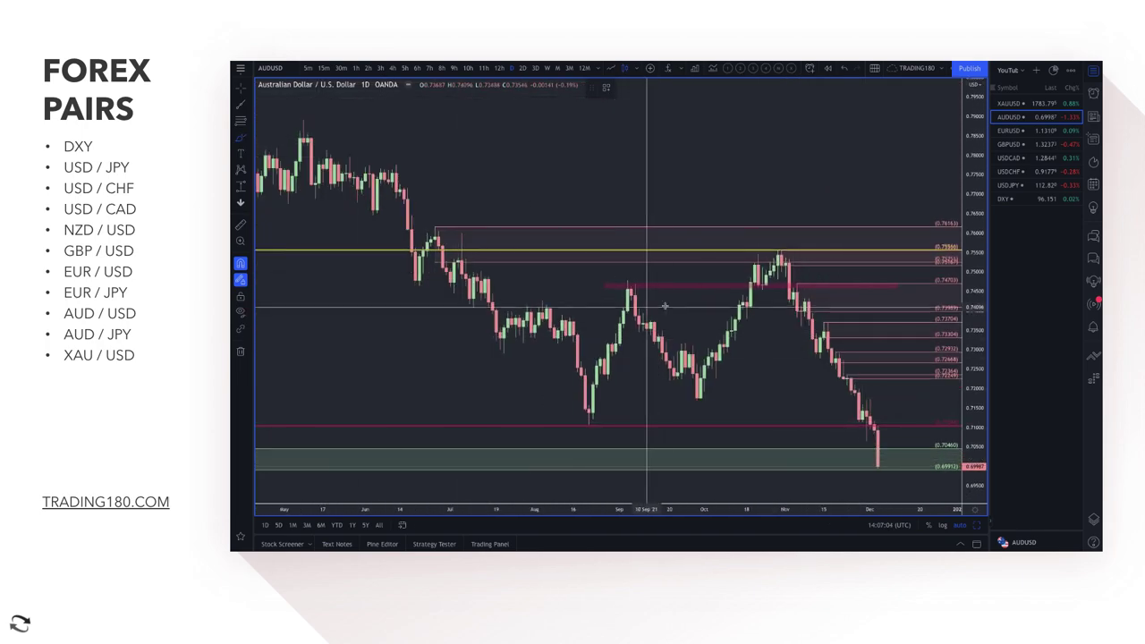
scroll(879, 375, up, 2)
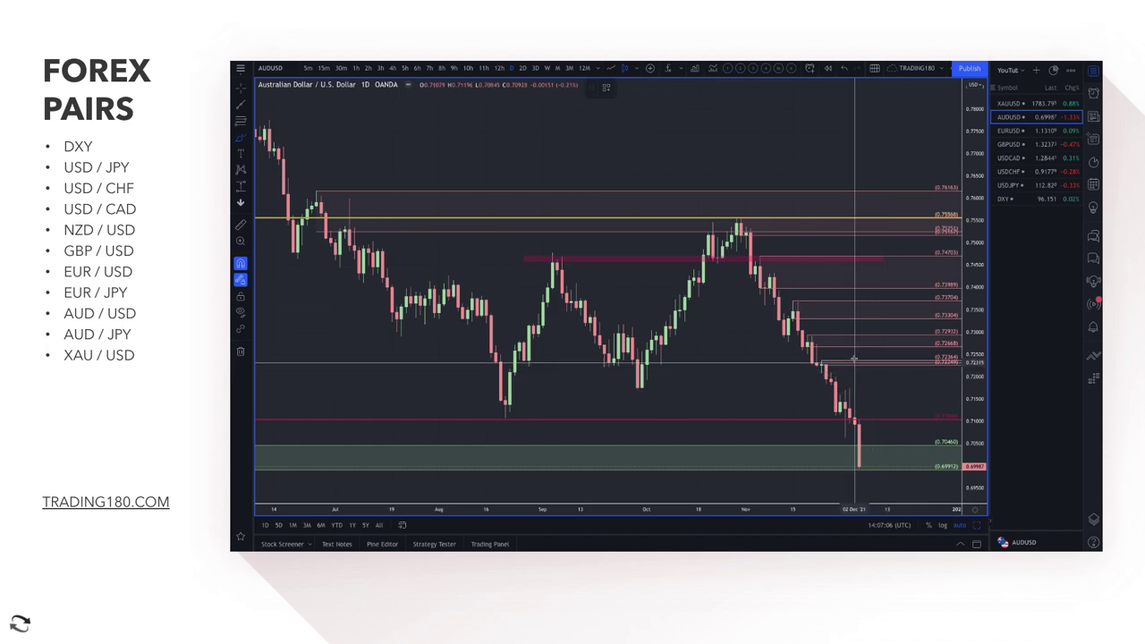
drag(856, 356, 911, 439)
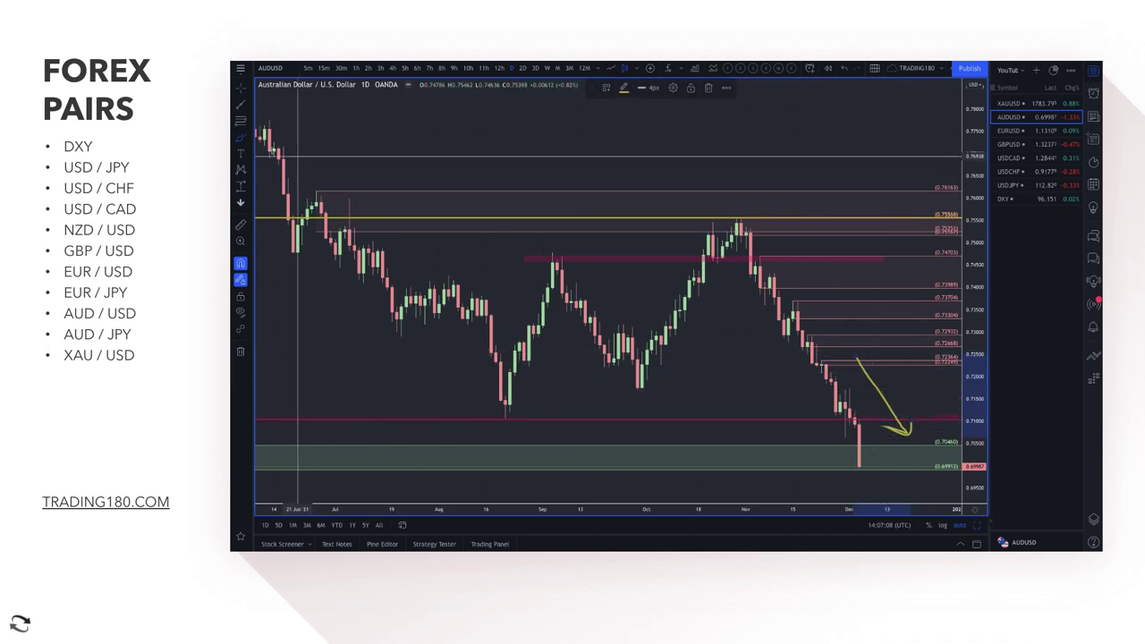
Draw a Fib Retracement zone between 0.71210 and 0.71730 at the latest AUDUSD swing and apply the 1. SUPPLY template.
click(240, 122)
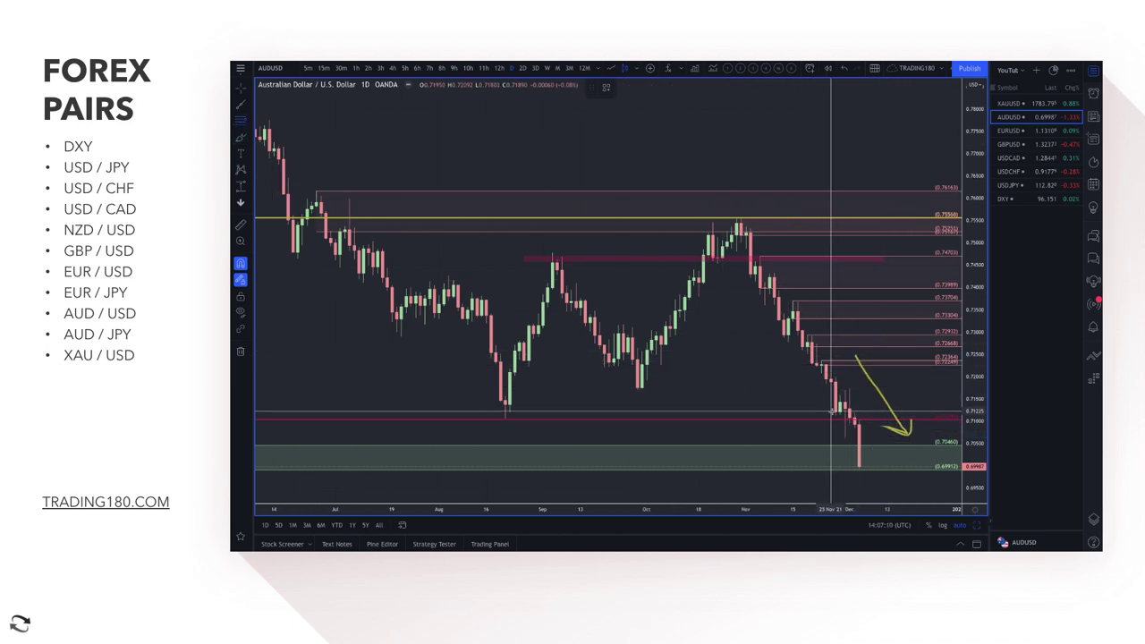
click(850, 388)
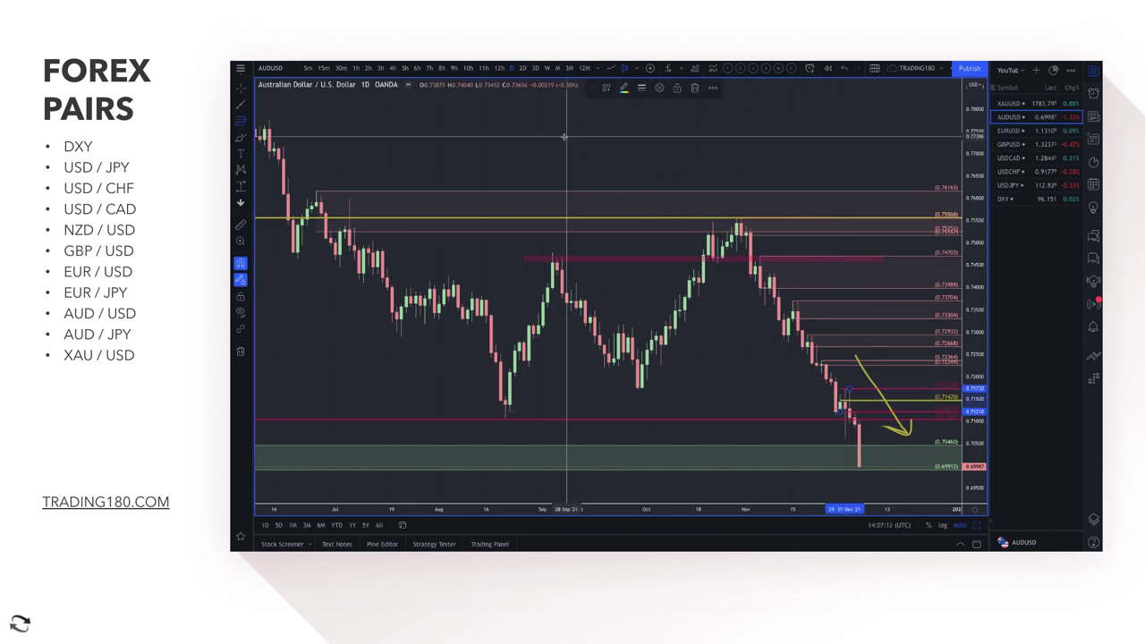
click(605, 87)
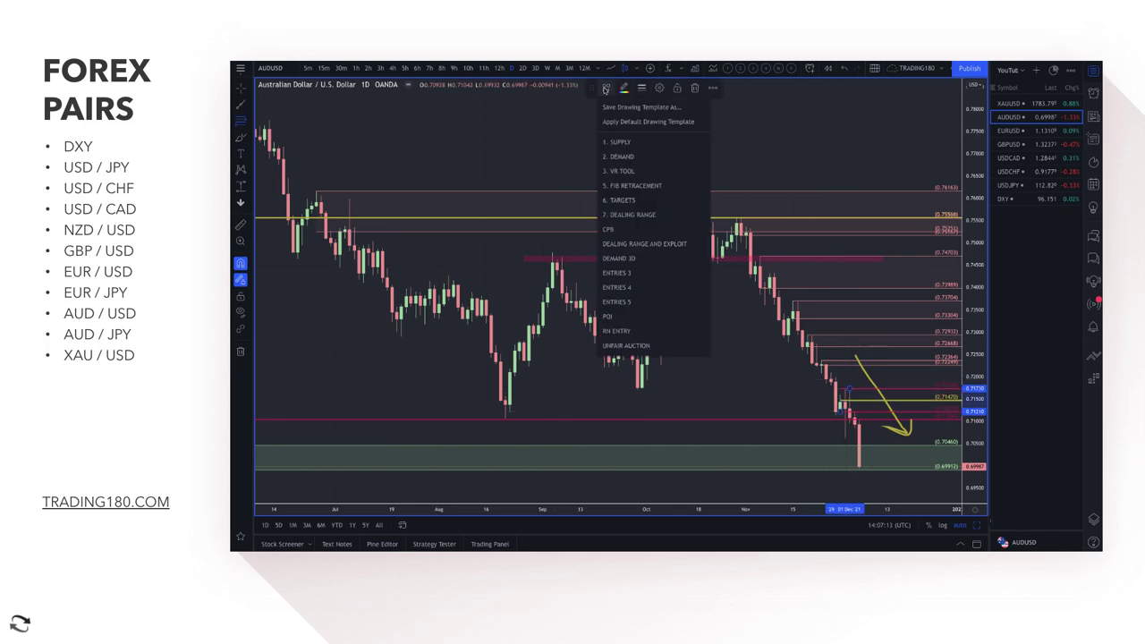
click(638, 141)
scroll(769, 403, up, 5)
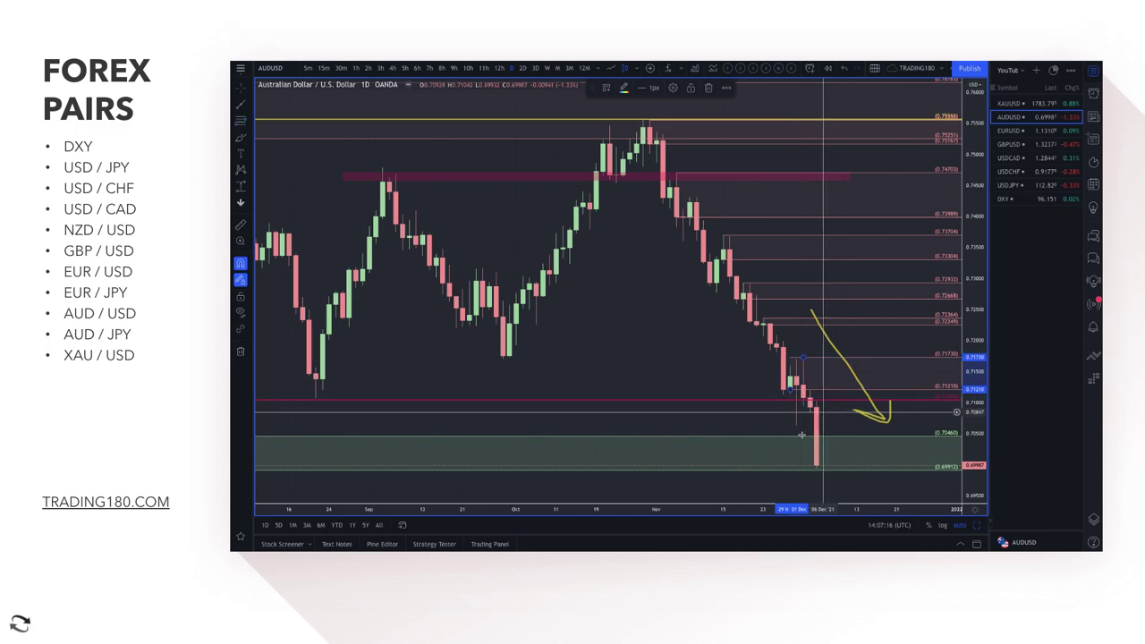
Brush a projected path from the latest AUDUSD candle up to the 0.71210 supply line and back down into the demand zone.
click(240, 139)
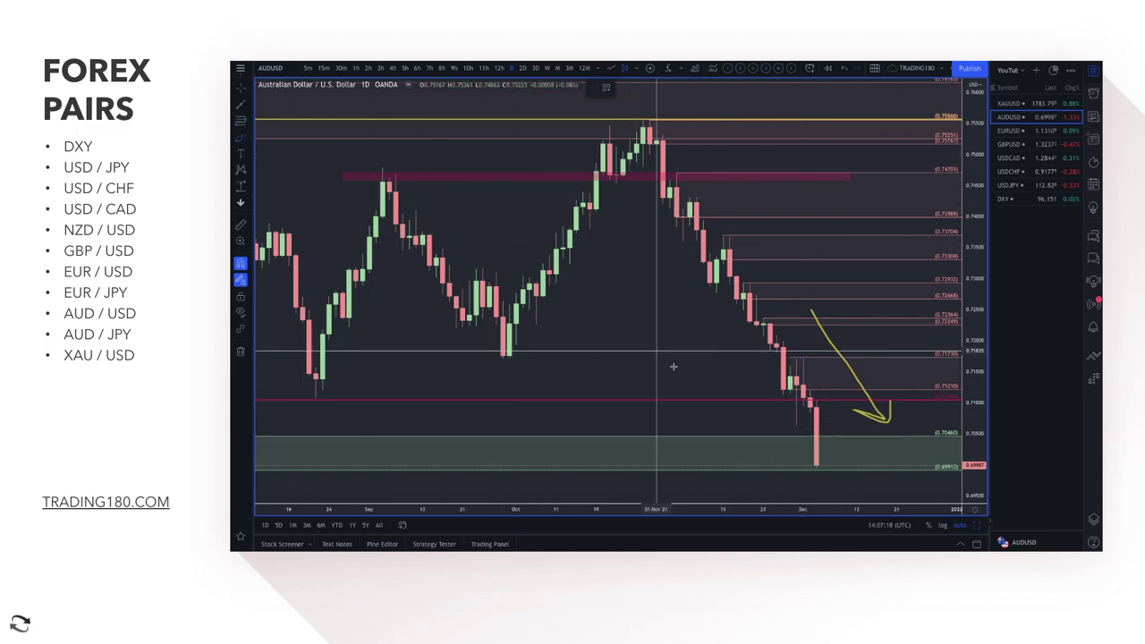
mouse_move(816, 464)
mouse_down()
mouse_move(850, 394)
mouse_move(883, 443)
mouse_up()
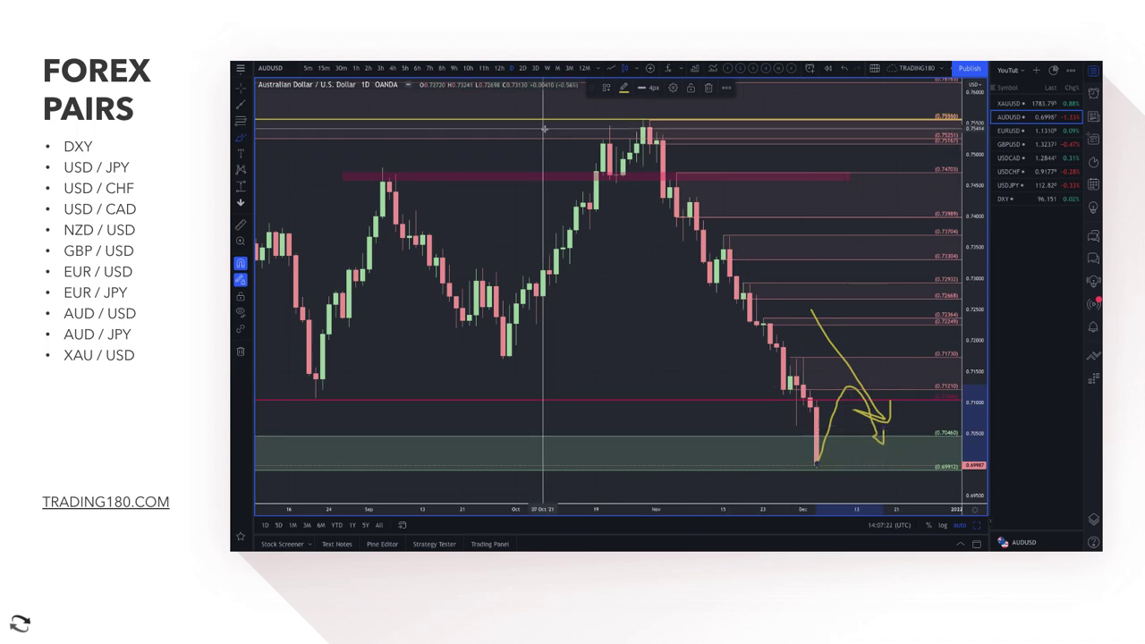
key(ctrl+Tab)
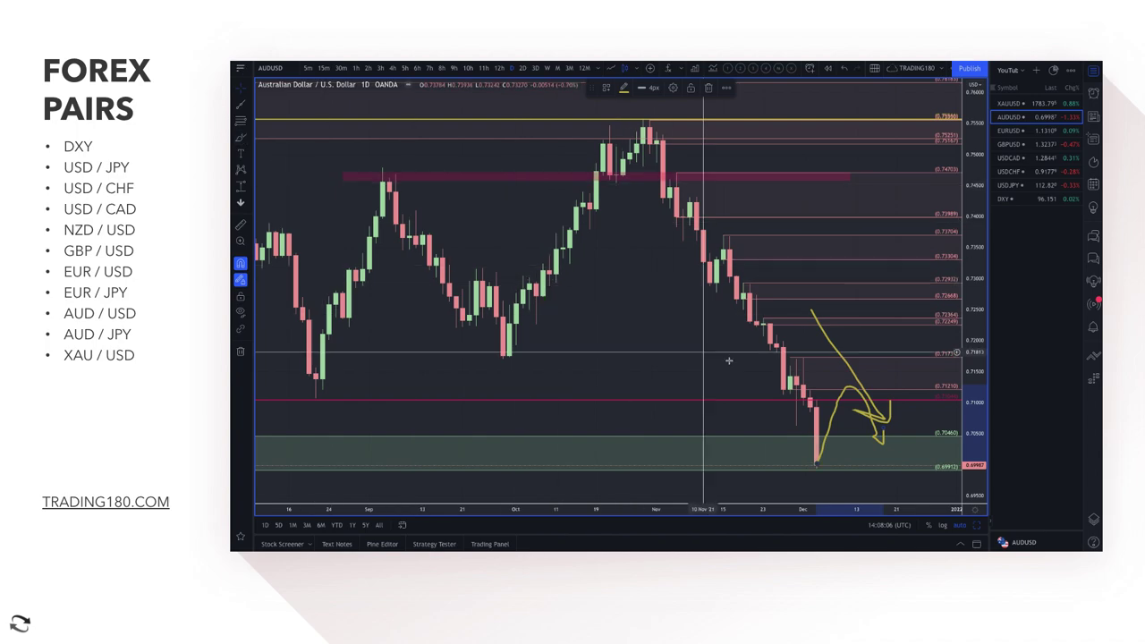
Remove the falling arrow and the brushed rise-and-fall path from the AUDUSD chart.
right_click(848, 366)
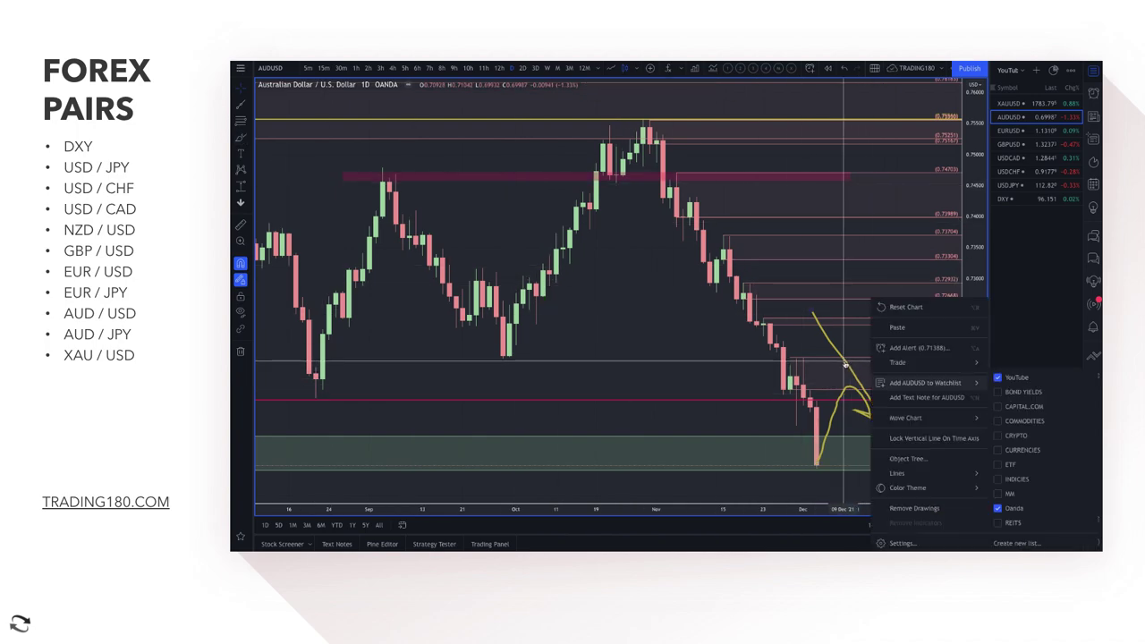
click(848, 367)
key(ctrl+z)
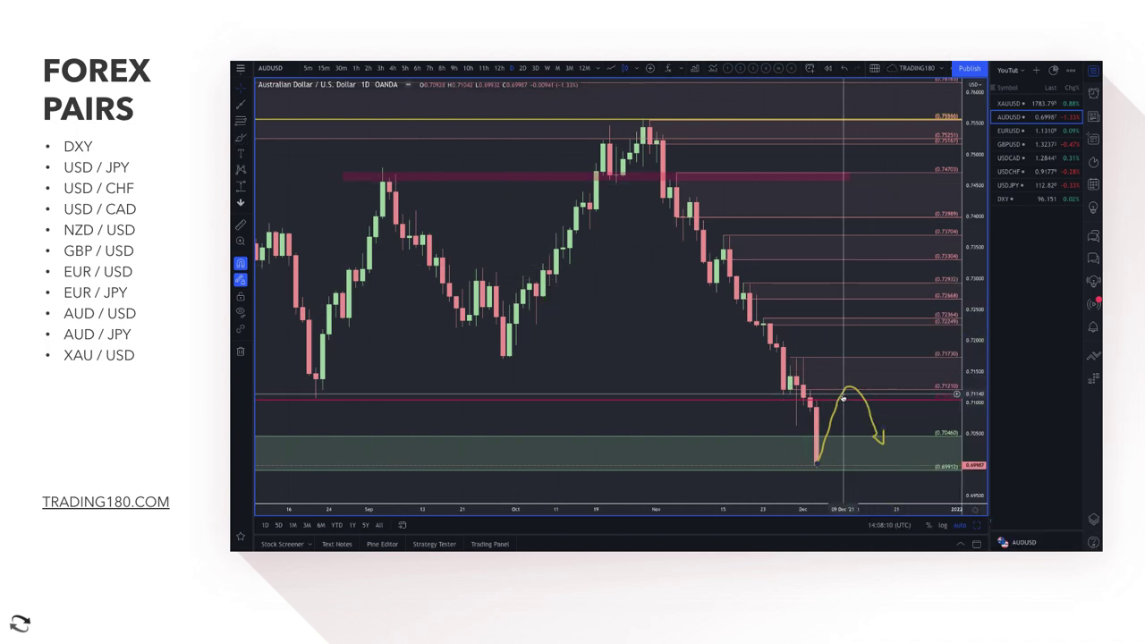
key(ctrl+z)
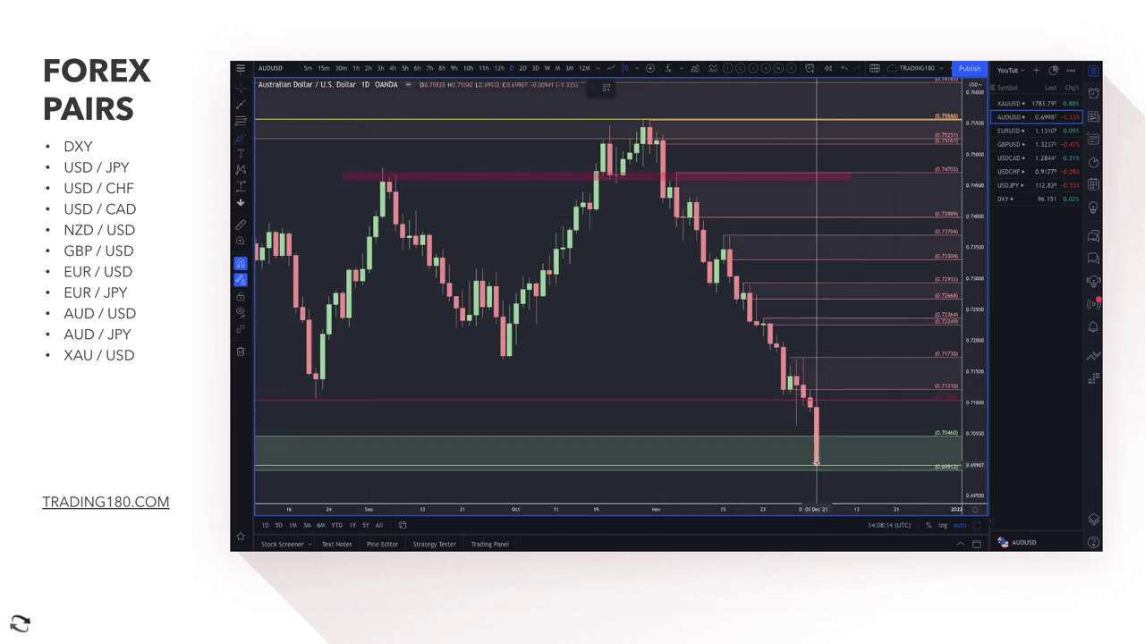
Brush a path from the latest AUDUSD candle into the 0.71730–0.71210 supply zone and back down, plus a falling arrow from the 0.72249 line.
mouse_move(816, 462)
mouse_down()
mouse_move(840, 387)
mouse_move(869, 365)
mouse_move(914, 414)
mouse_up()
drag(903, 324, 925, 365)
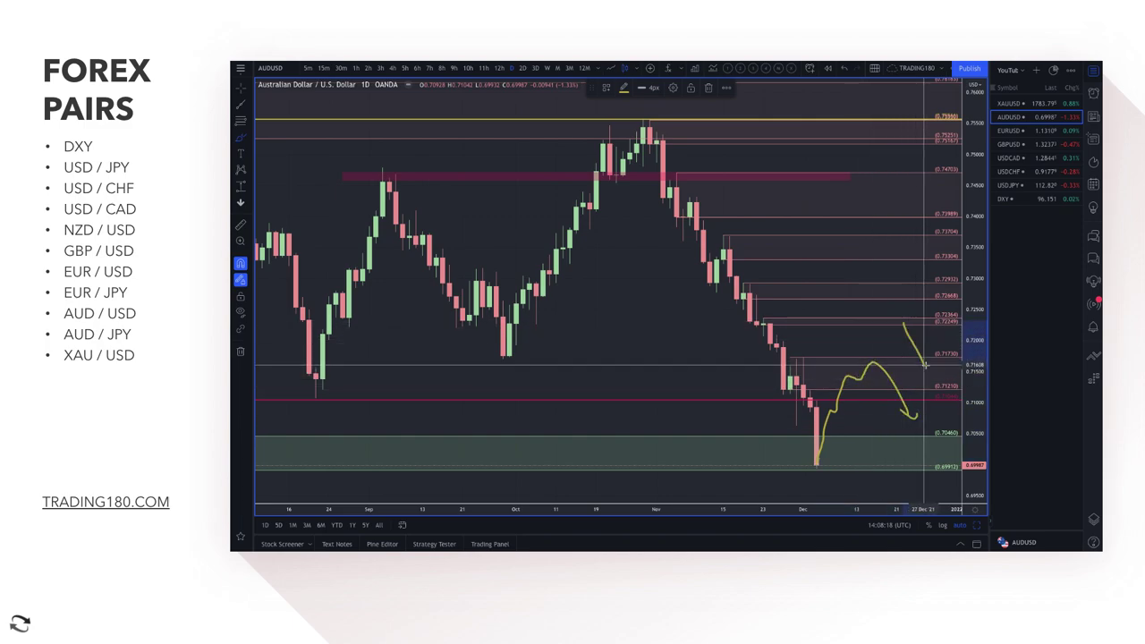
scroll(925, 349, down, 10)
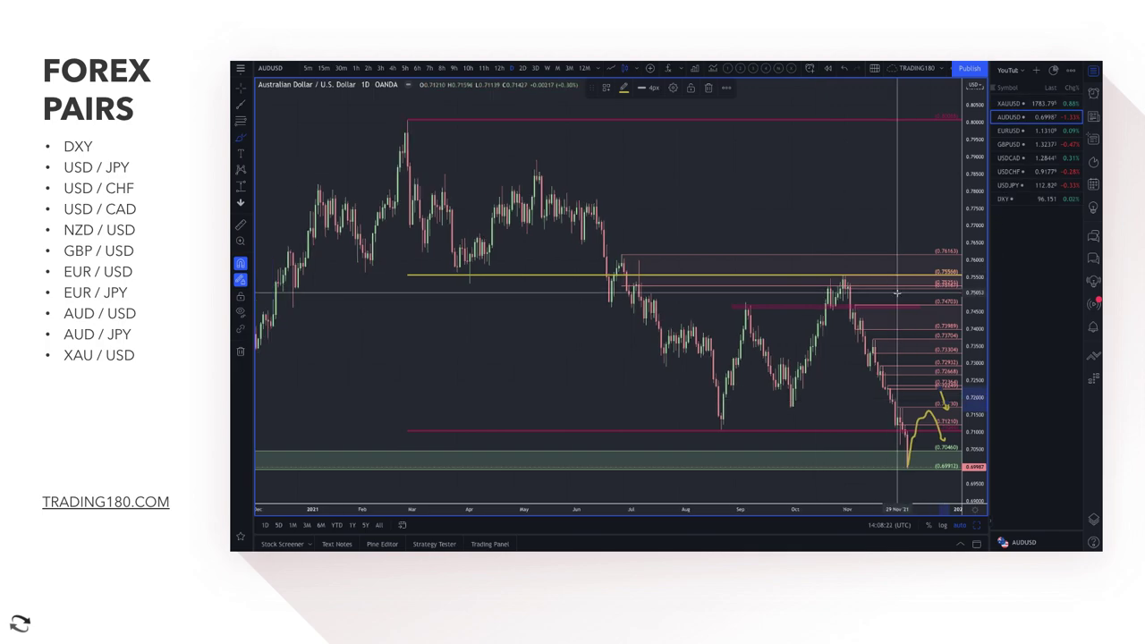
Brush a circle around the latest AUDUSD low at the 0.69912 line and review the demand zone back to its November 2020 origin.
scroll(897, 293, up, 5)
scroll(896, 292, down, 8)
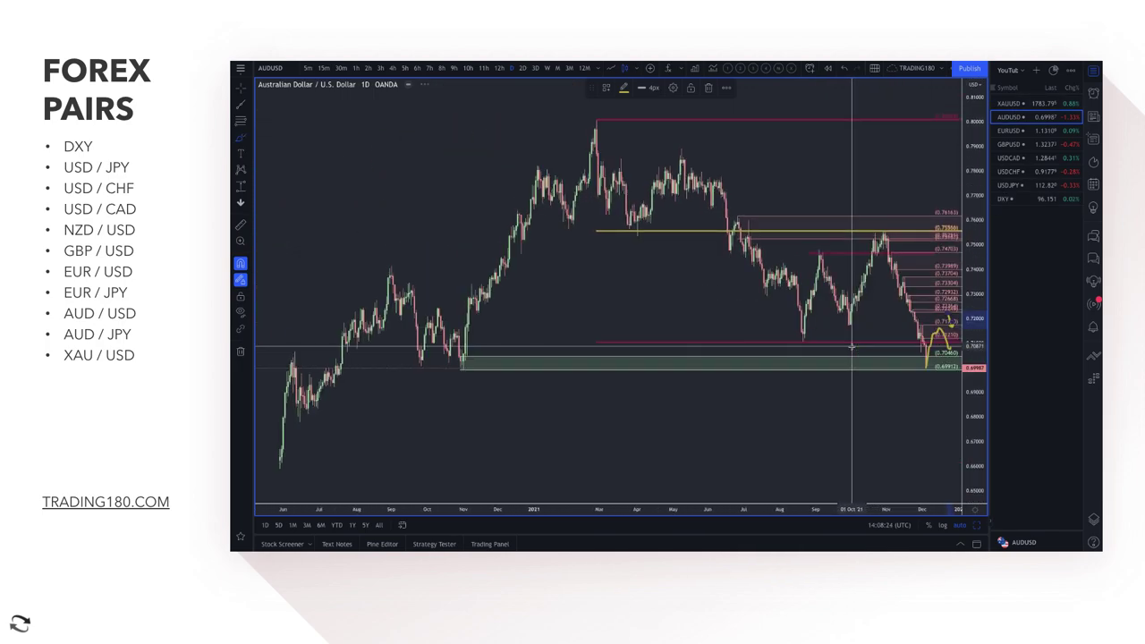
scroll(852, 347, up, 3)
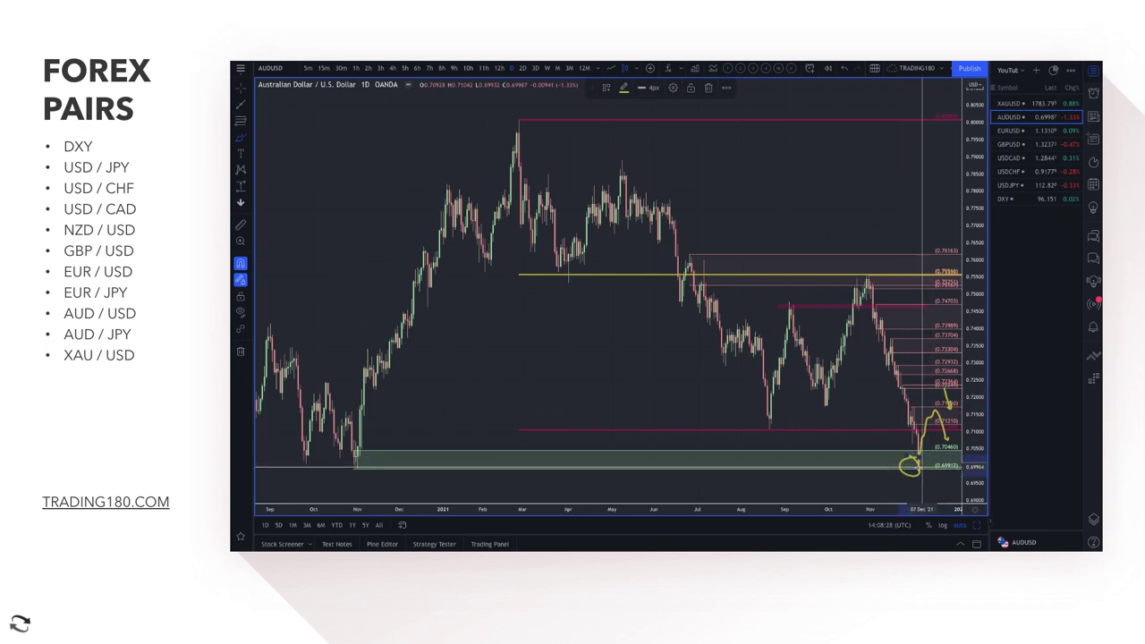
scroll(925, 472, down, 2)
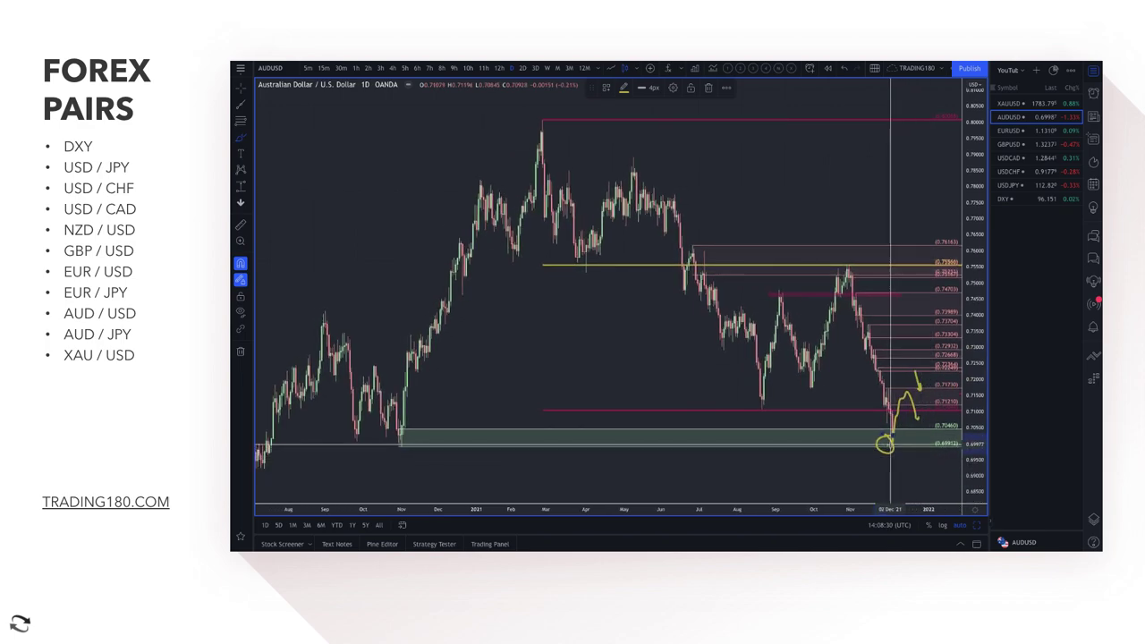
scroll(815, 443, down, 4)
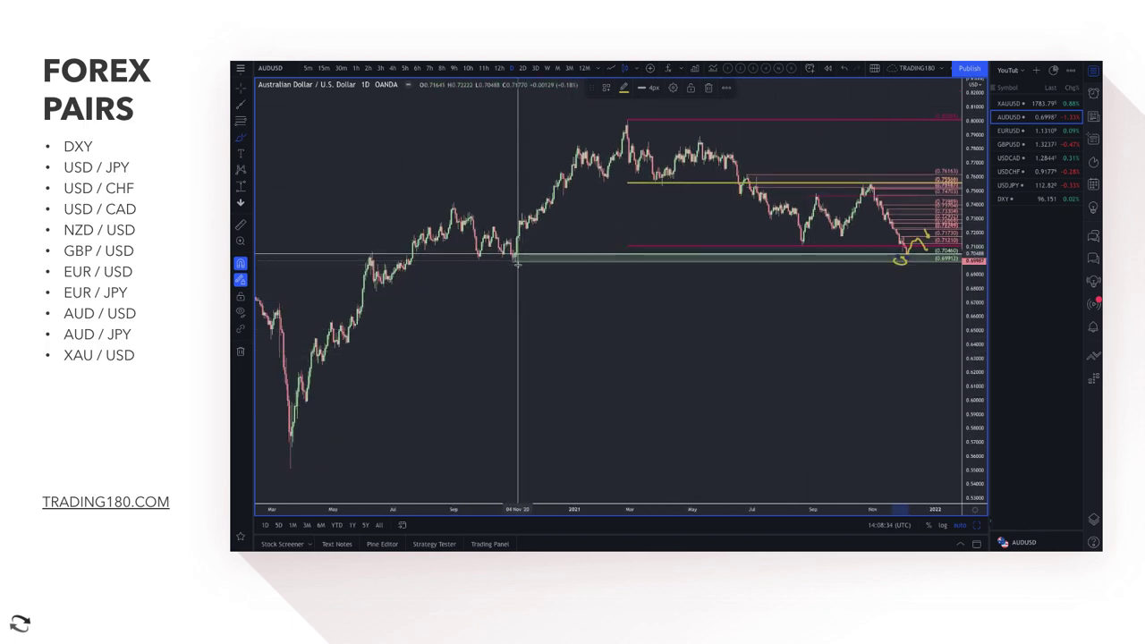
scroll(911, 223, up, 4)
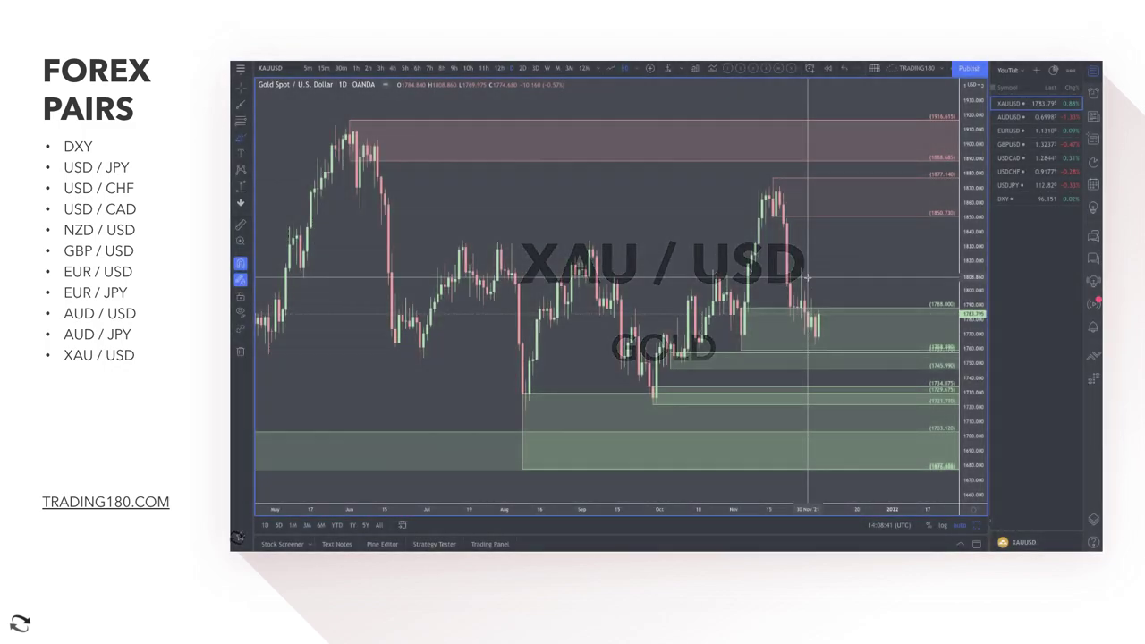
Circle the latest XAUUSD candles at the 1788.000 demand line and brush a rising arrow from them toward the 1850.730 supply line.
mouse_move(802, 275)
mouse_down()
mouse_move(793, 300)
mouse_move(812, 340)
mouse_move(828, 313)
mouse_move(809, 275)
mouse_up()
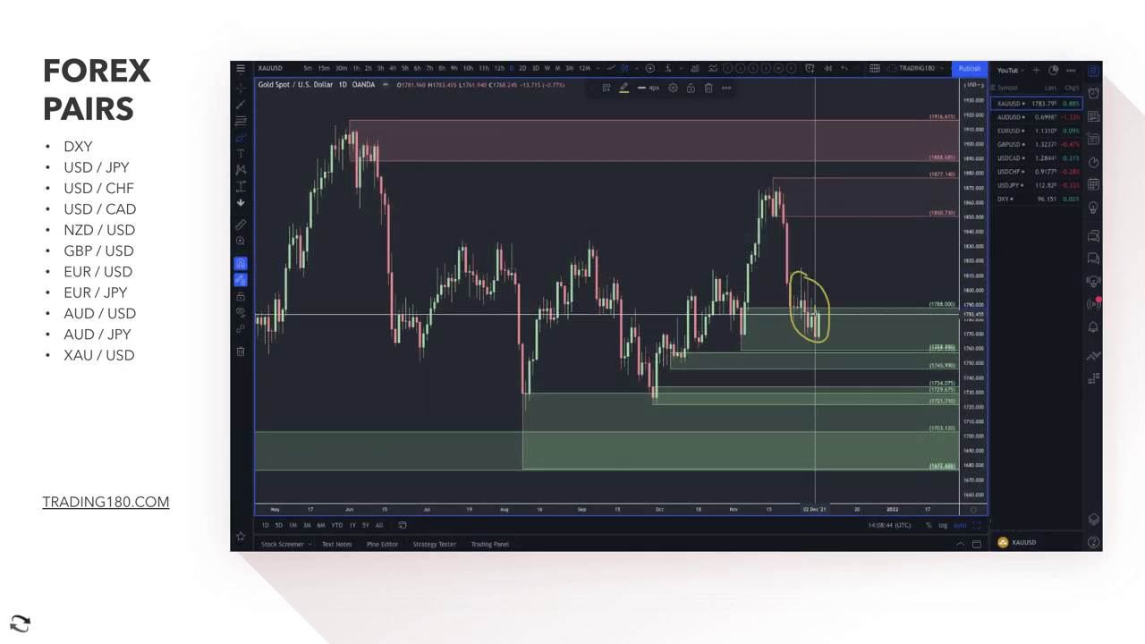
mouse_move(814, 315)
mouse_down()
mouse_move(851, 288)
mouse_move(880, 228)
mouse_move(888, 244)
mouse_up()
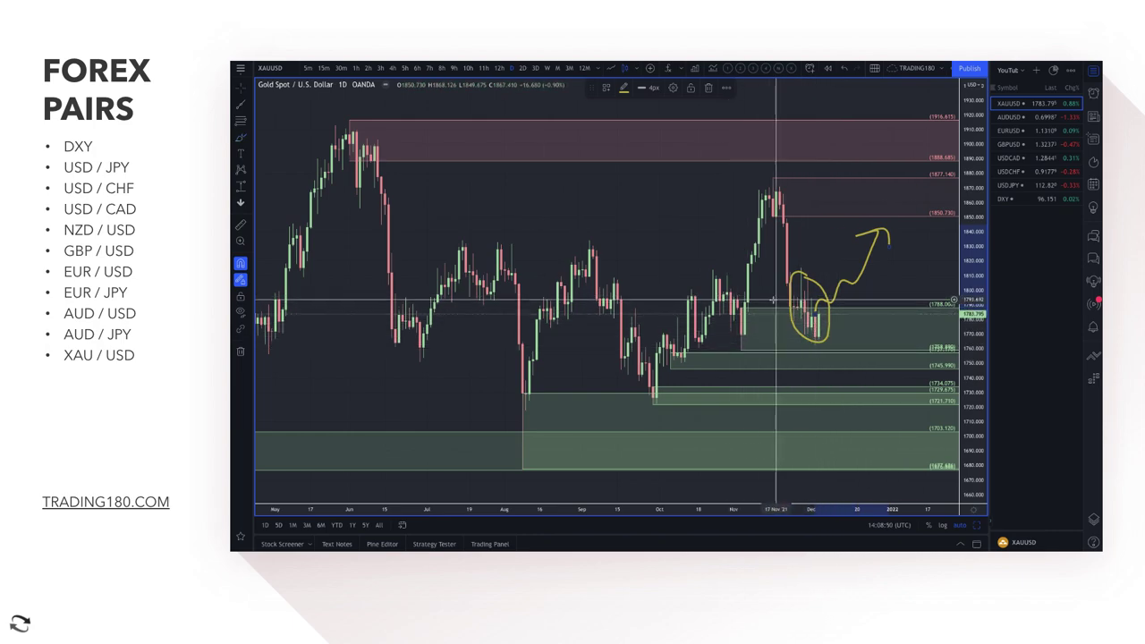
Remove the brushed circle and the rising arrow from the XAUUSD chart.
scroll(778, 295, up, 5)
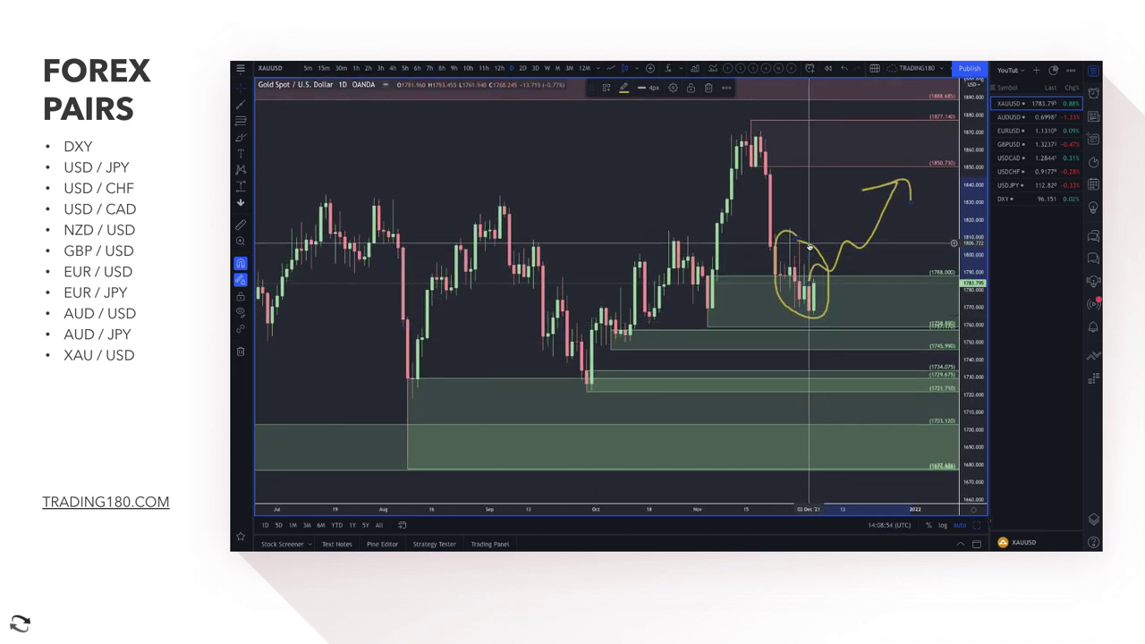
key(Delete)
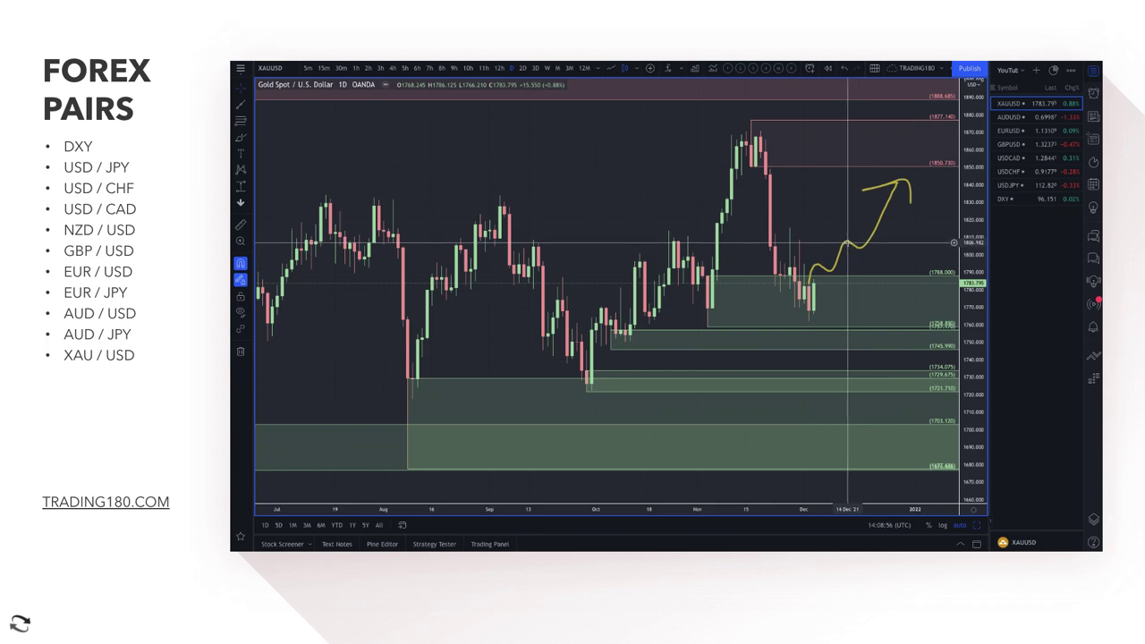
click(848, 246)
key(Delete)
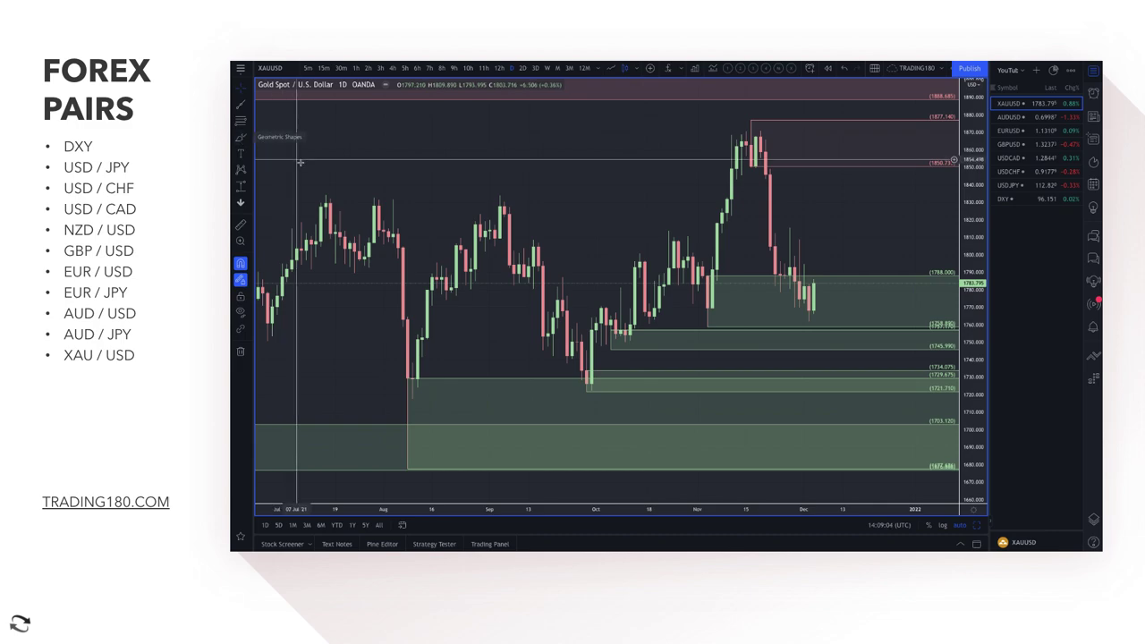
Brush a rising path from the latest XAUUSD candle toward 1850.730, a second rising arrow above the October candles, and an upward arrow above August.
click(240, 139)
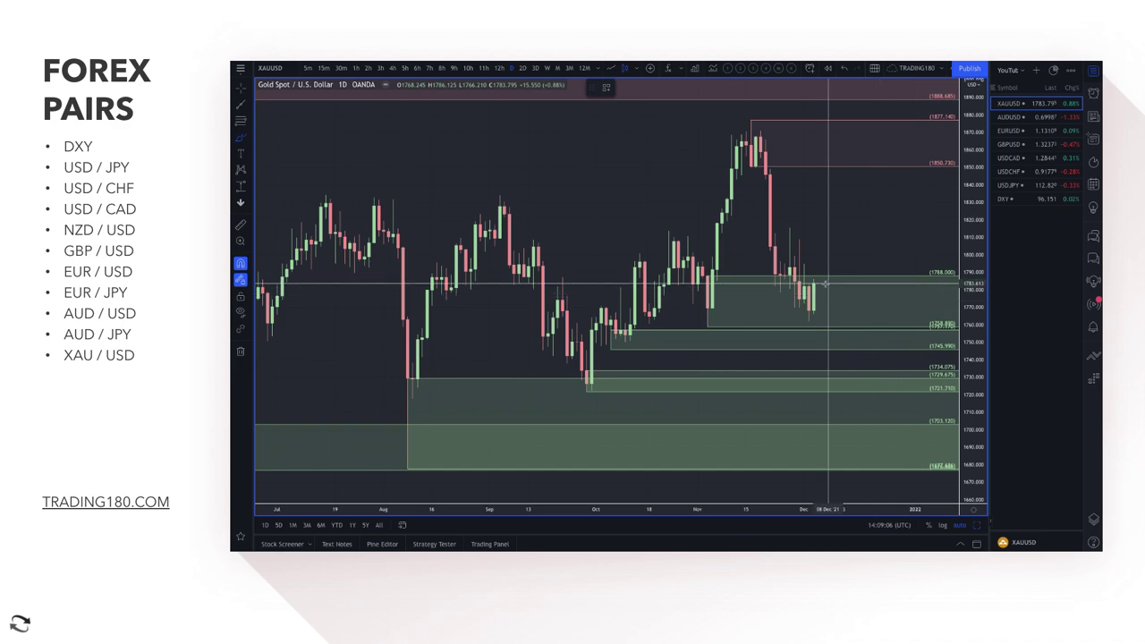
drag(811, 285, 910, 190)
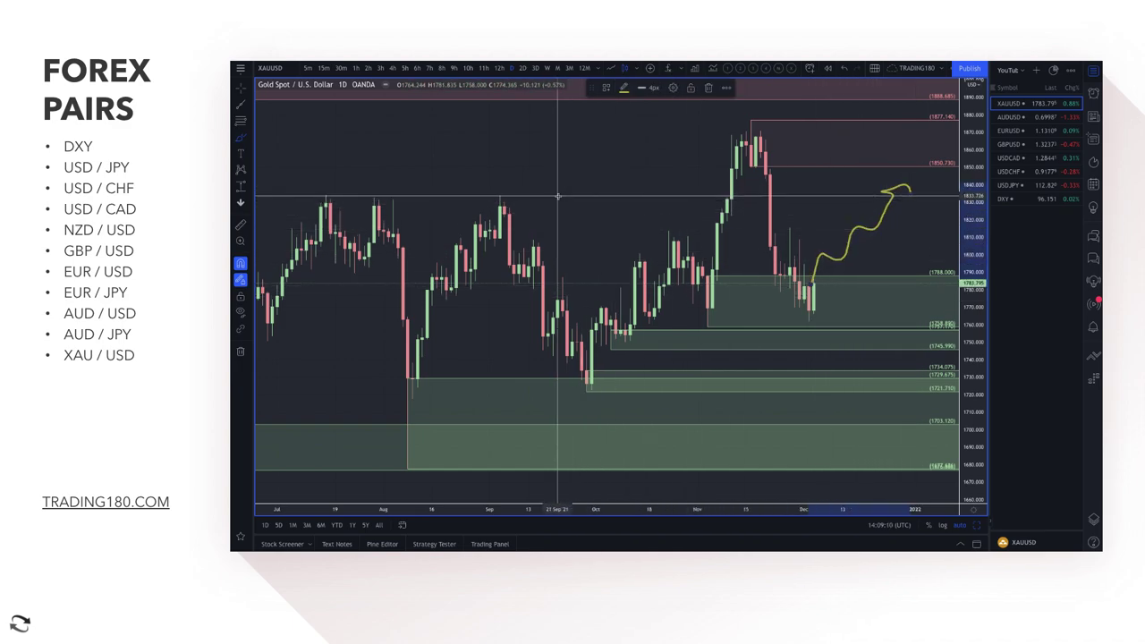
drag(559, 192, 664, 132)
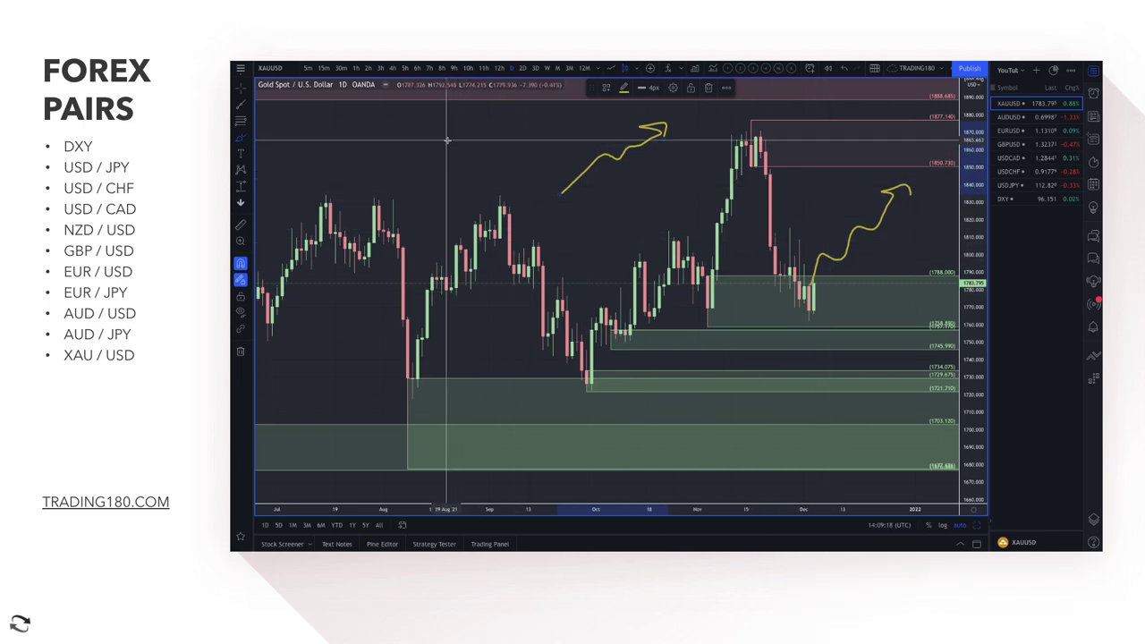
mouse_move(447, 154)
mouse_down()
mouse_move(447, 107)
mouse_move(464, 117)
mouse_up()
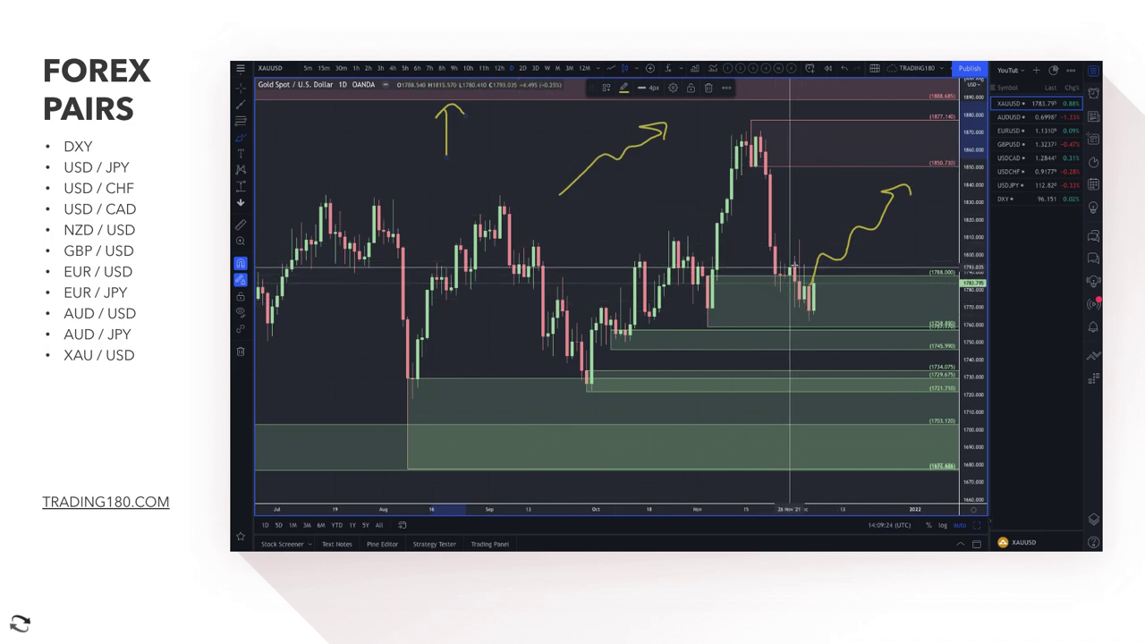
Circle the two latest XAUUSD candle clusters and brush a second rising path from the lower circle, just below the existing projection.
drag(810, 285, 792, 313)
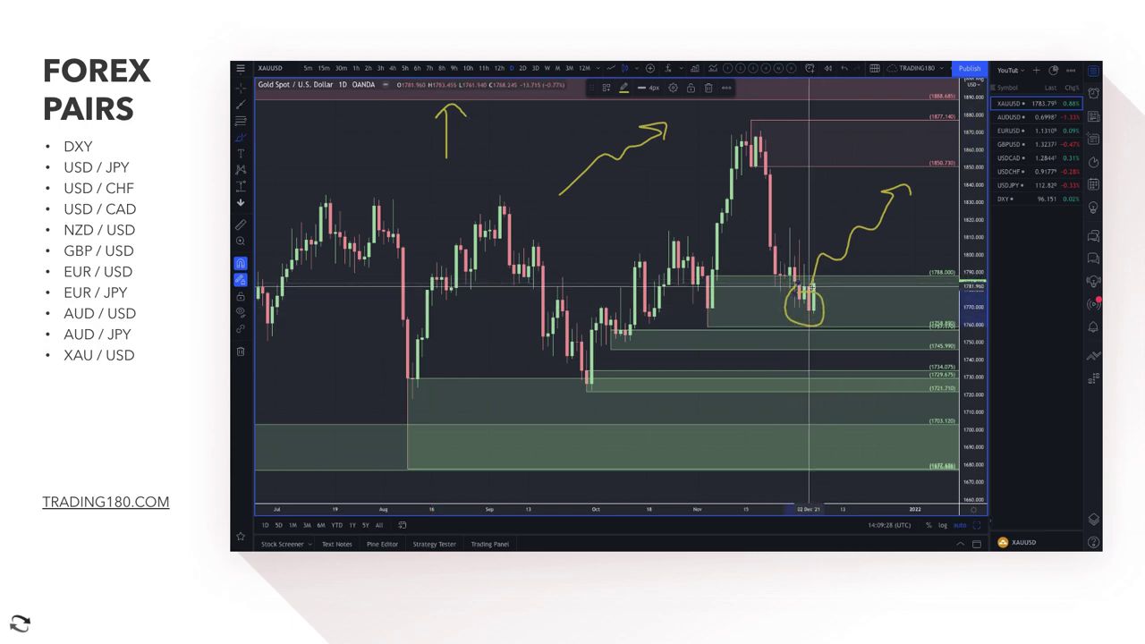
drag(801, 269, 790, 254)
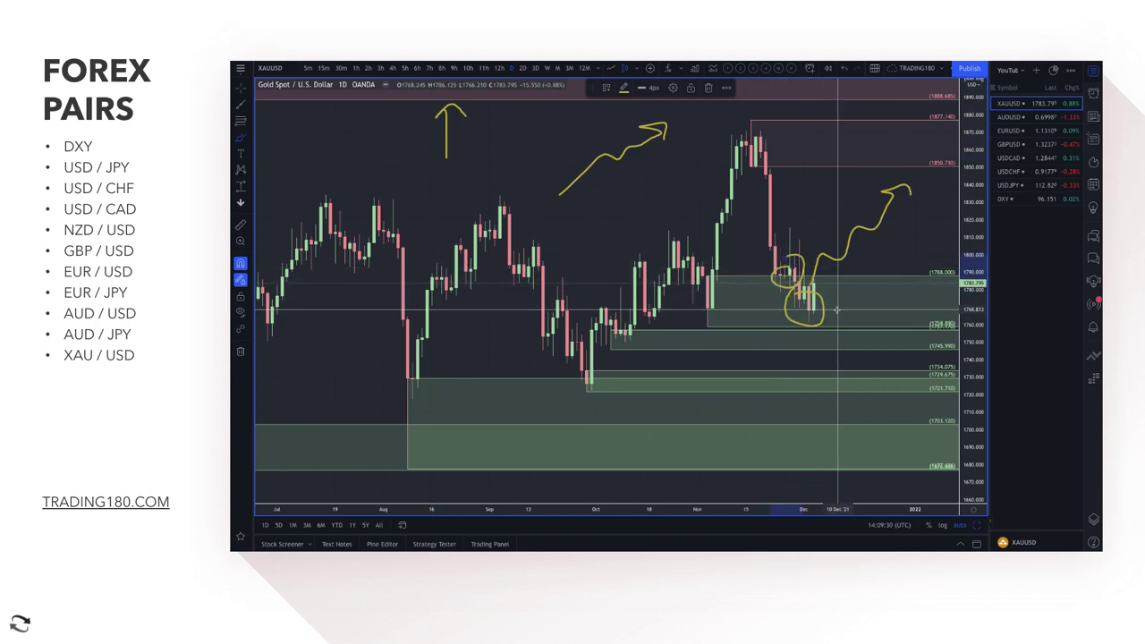
scroll(799, 288, up, 3)
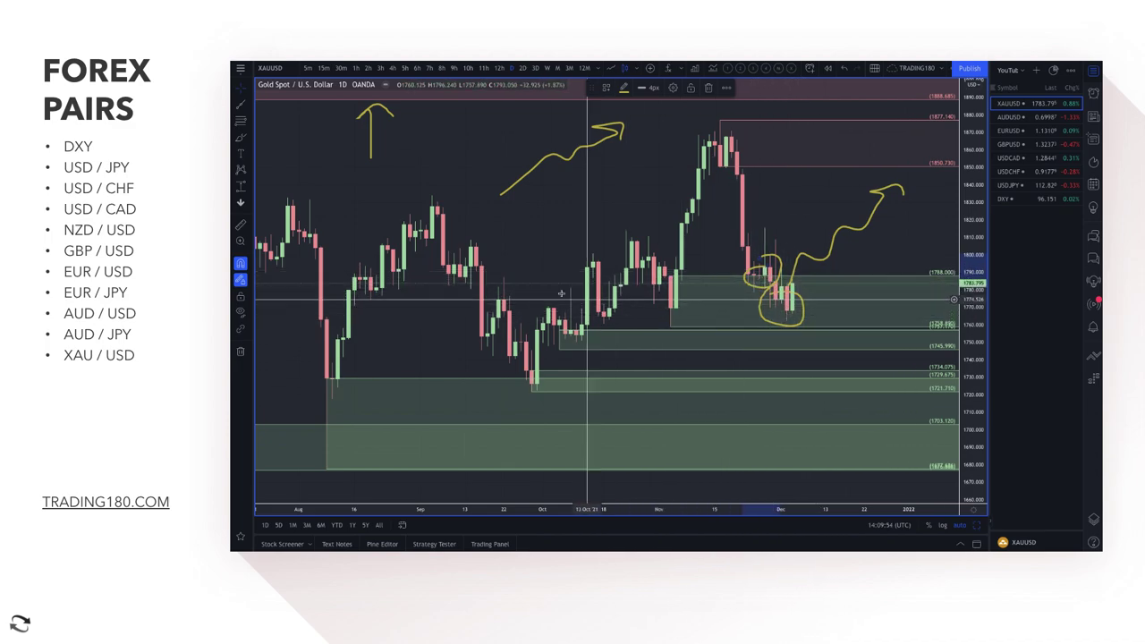
click(240, 139)
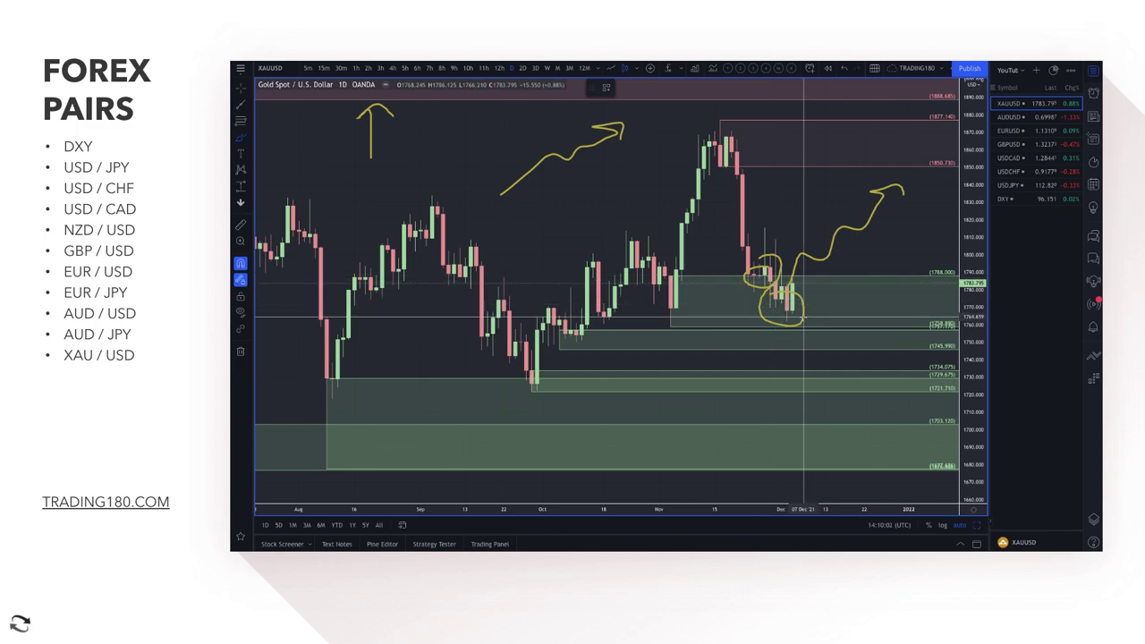
mouse_move(794, 309)
mouse_down()
mouse_move(899, 202)
mouse_move(917, 208)
mouse_up()
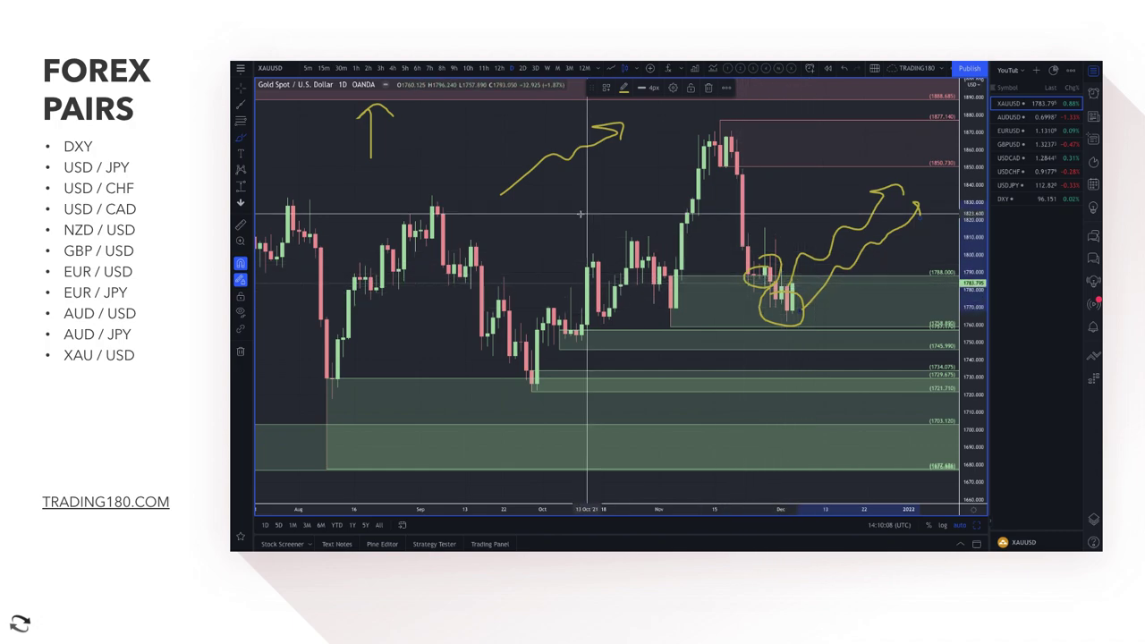
Draw a Fib Retracement supply zone on the 26 Nov '21 XAUUSD candle, from its open up to the 1815.570 high.
key(Escape)
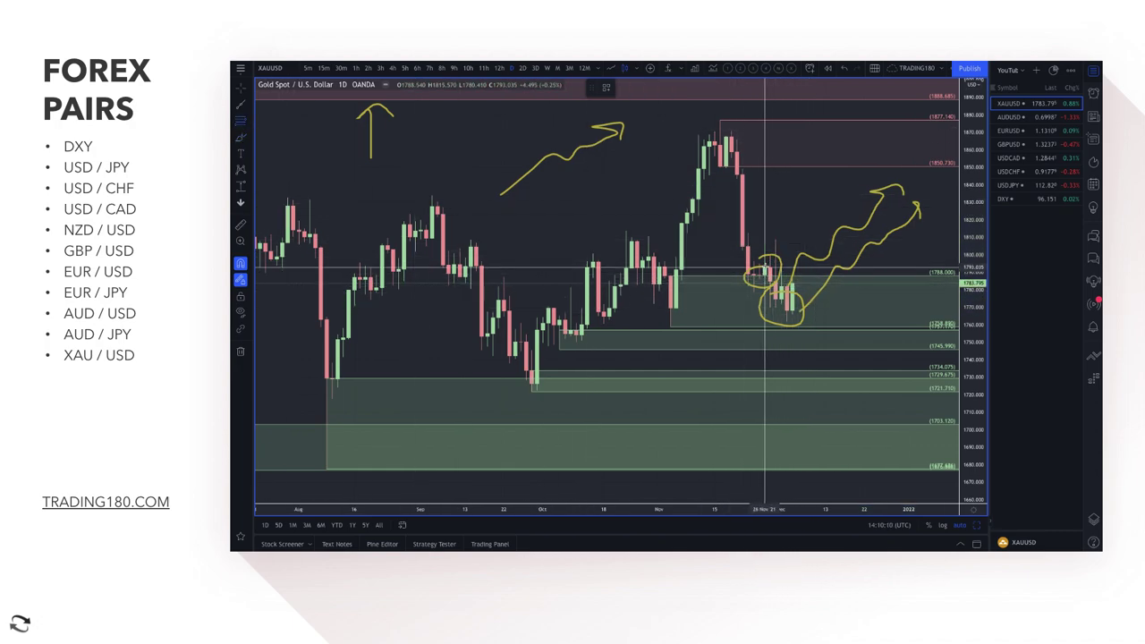
drag(765, 268, 763, 228)
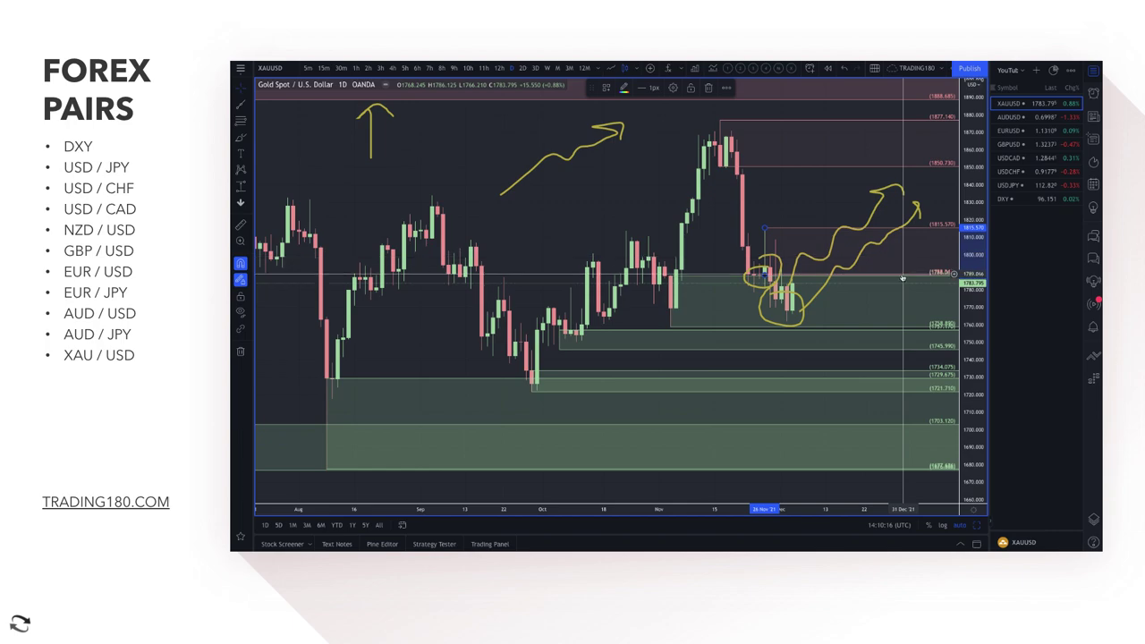
right_click(843, 282)
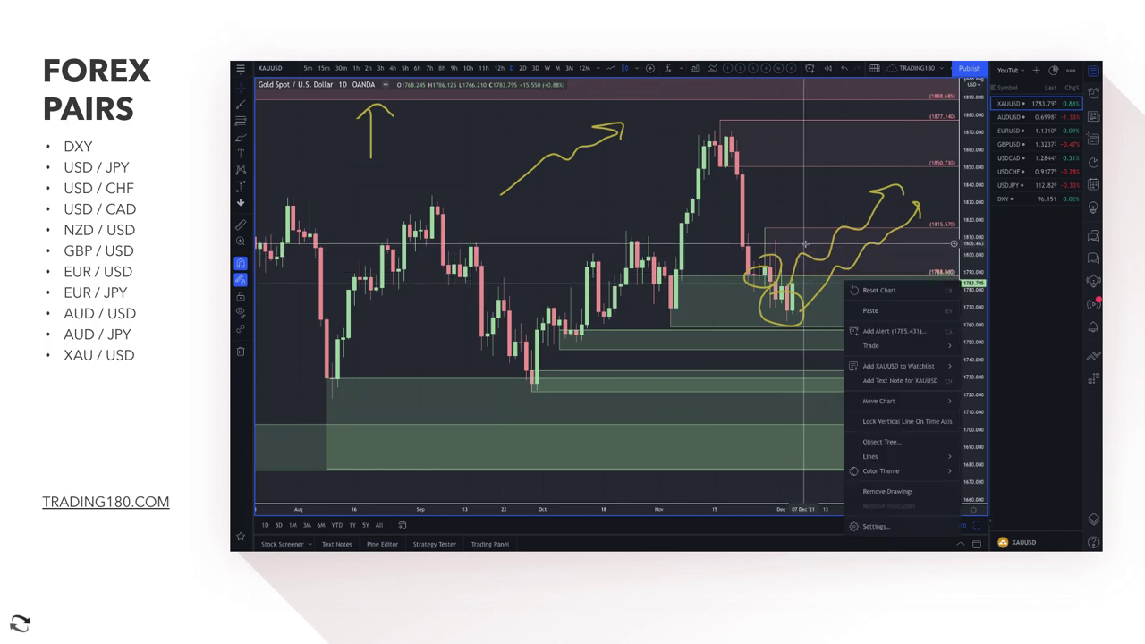
click(805, 244)
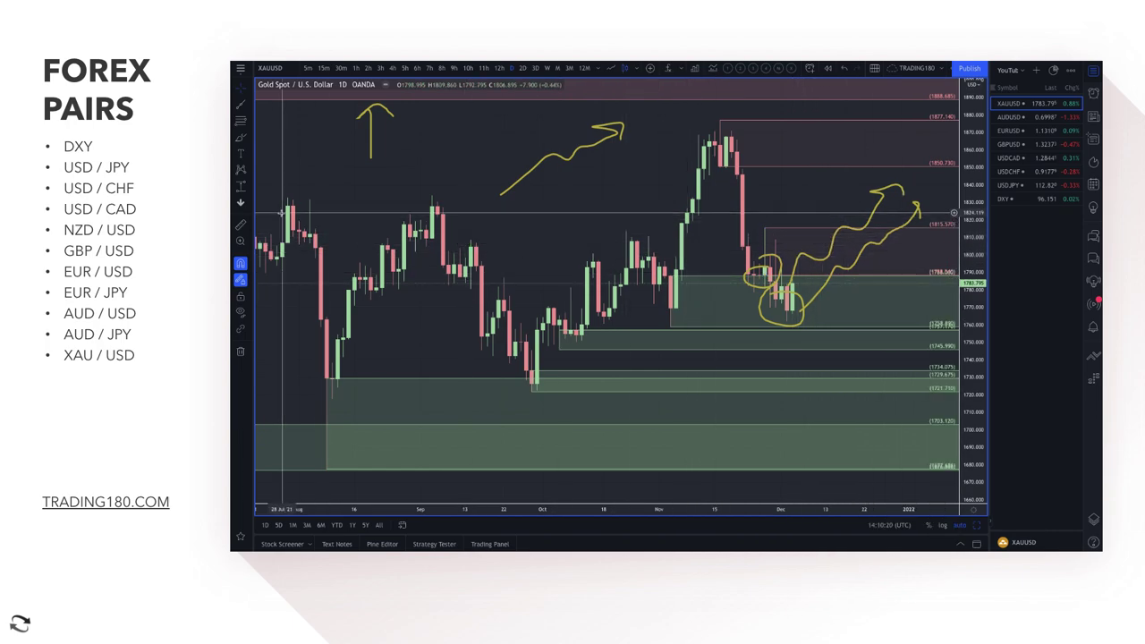
Draw a rectangle from 14 Sep '21 to 24 Dec '21 between about 1804 and 1812 on XAUUSD and apply the 1. S/R template.
click(251, 141)
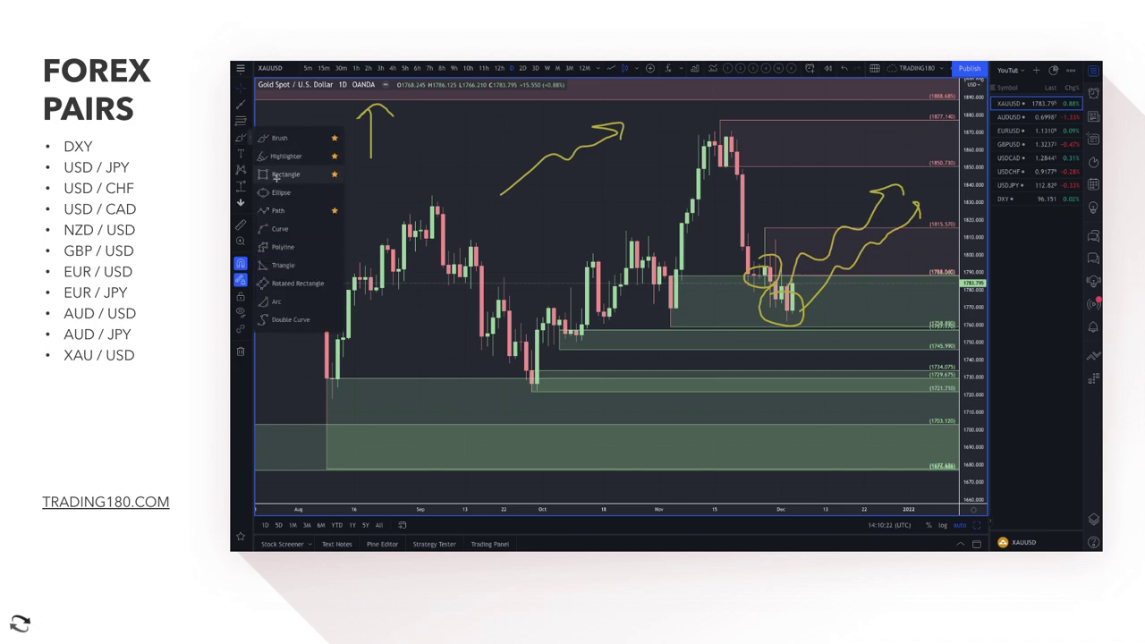
click(276, 176)
drag(470, 248, 832, 234)
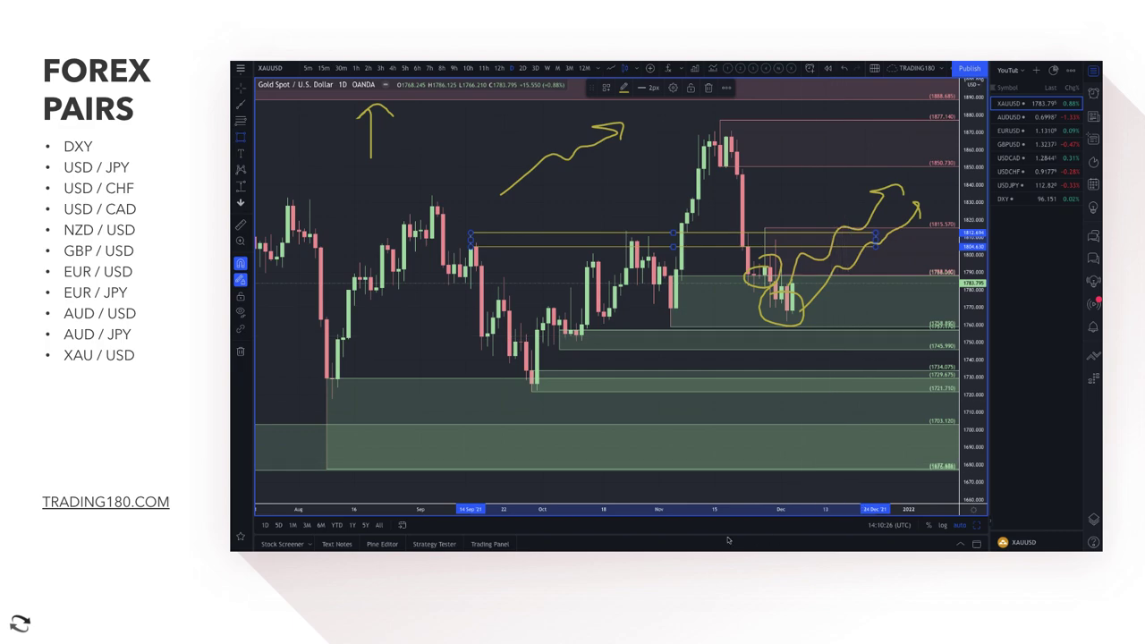
click(606, 91)
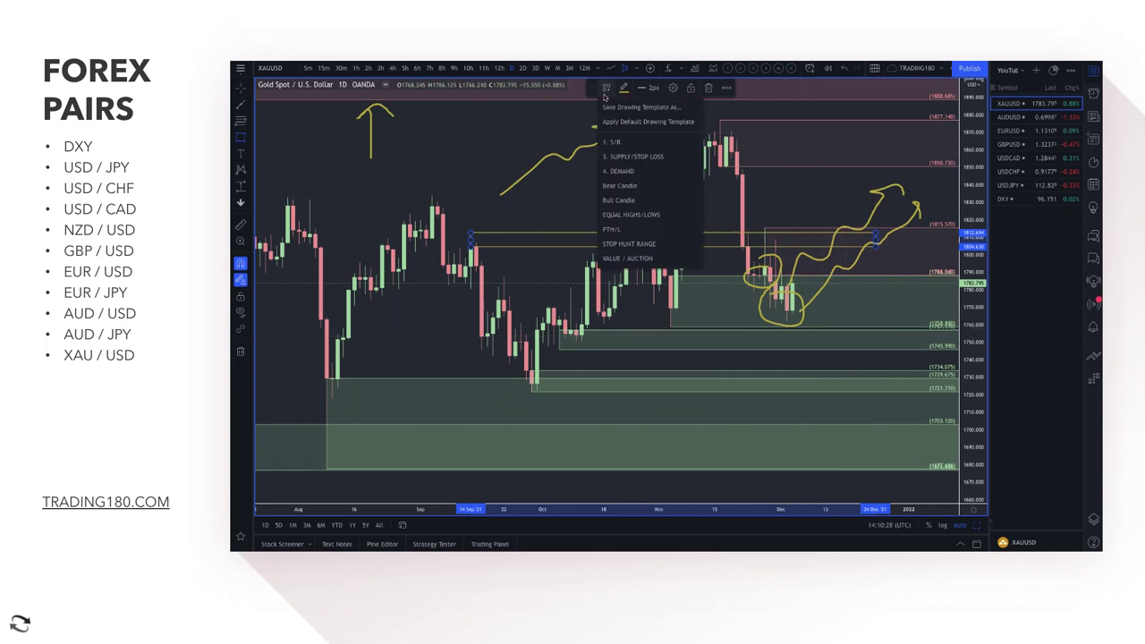
click(623, 144)
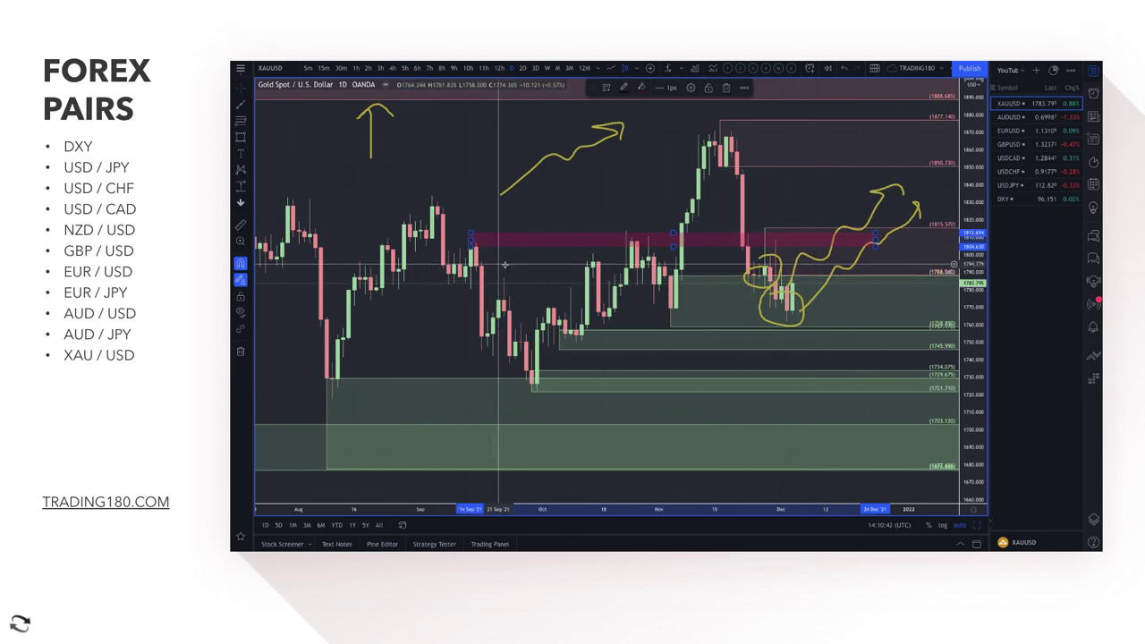
drag(715, 259, 705, 259)
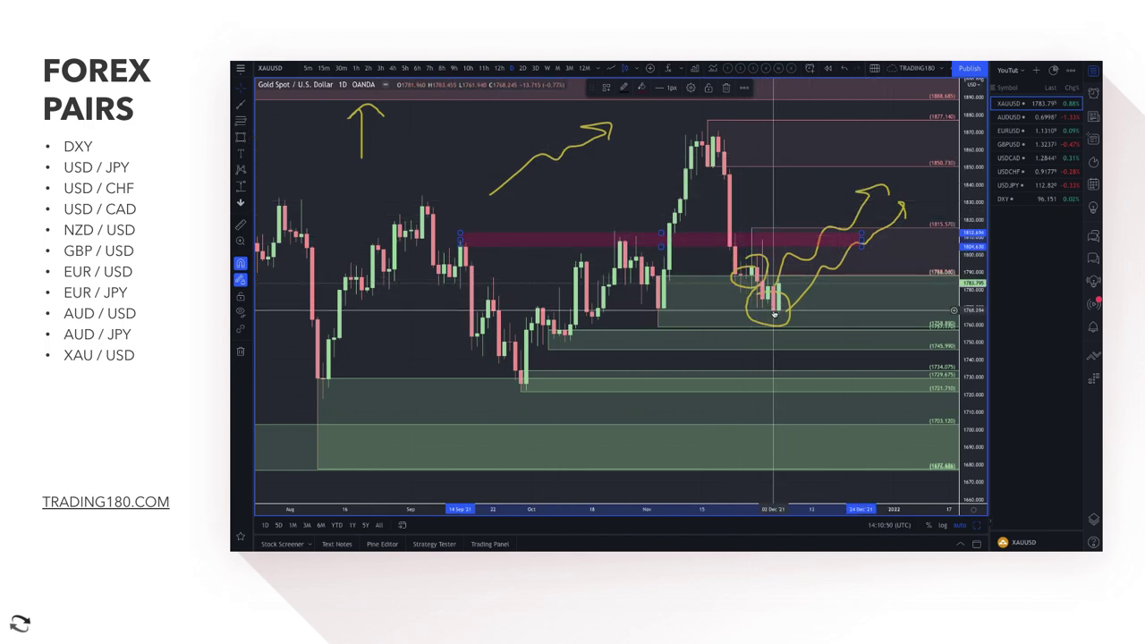
click(834, 195)
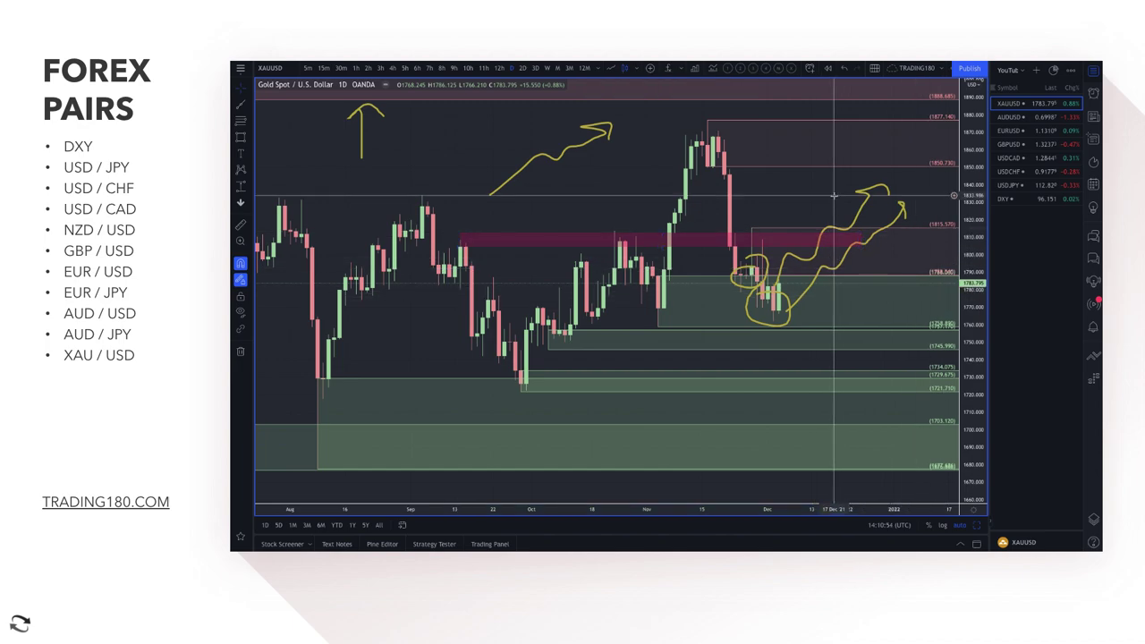